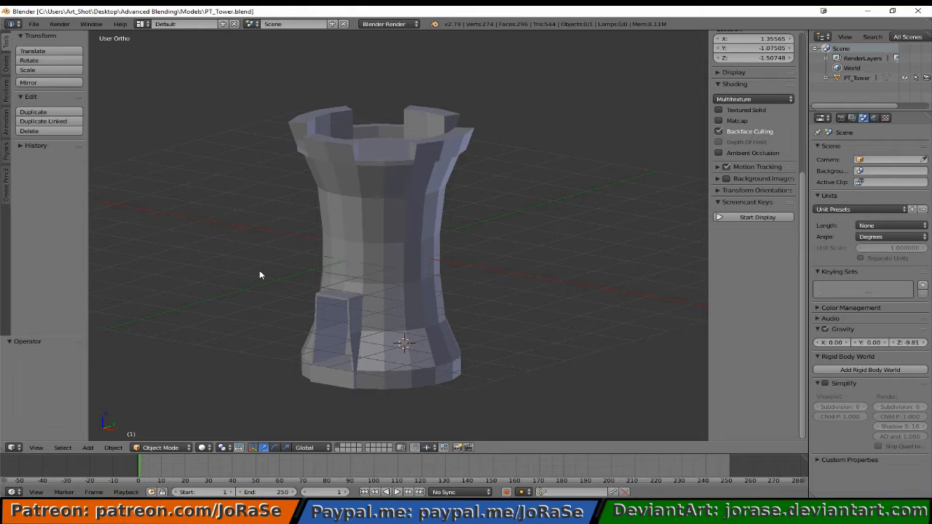
Step: Start the Screencast Keys display and open the tower mesh in Edit Mode
{"action": "left_click", "coordinate": [736, 217]}
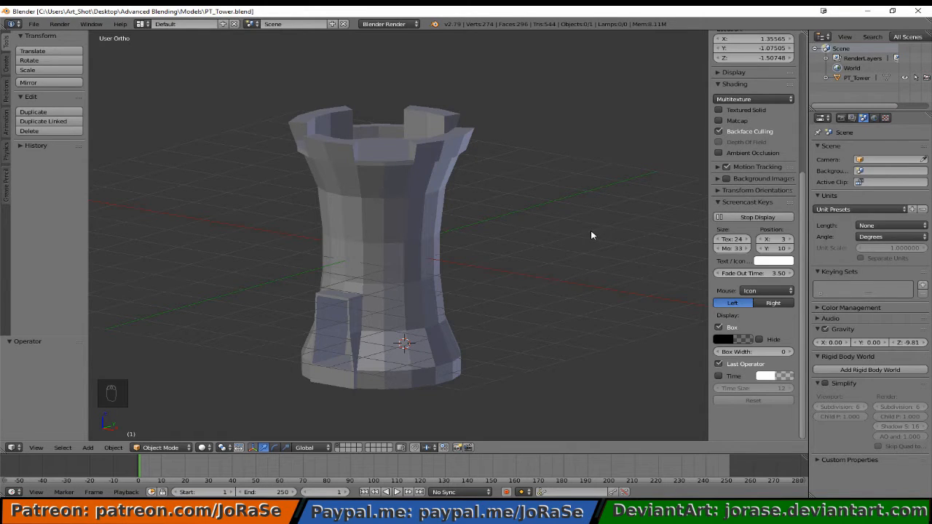
{"action": "key", "text": "Tab"}
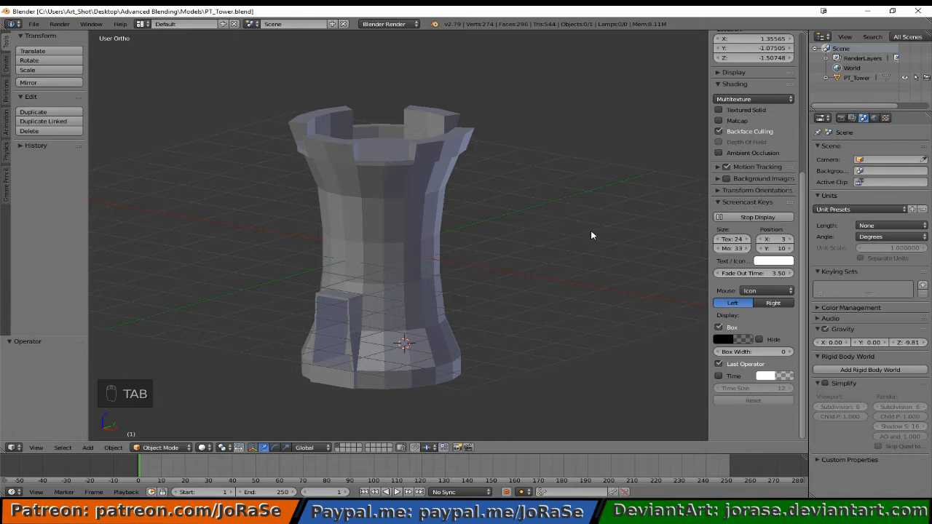
{"action": "right_click", "coordinate": [417, 265]}
{"action": "key", "text": "Tab"}
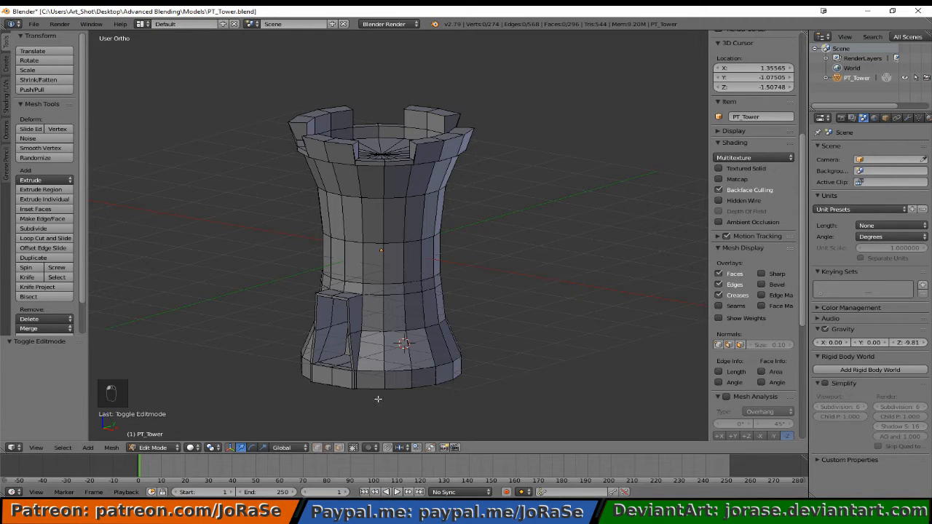
Step: Select the edges of the two loops beneath the battlements along the doorway side of the tower
{"action": "middle_click_drag", "start_coordinate": [405, 240], "coordinate": [411, 199]}
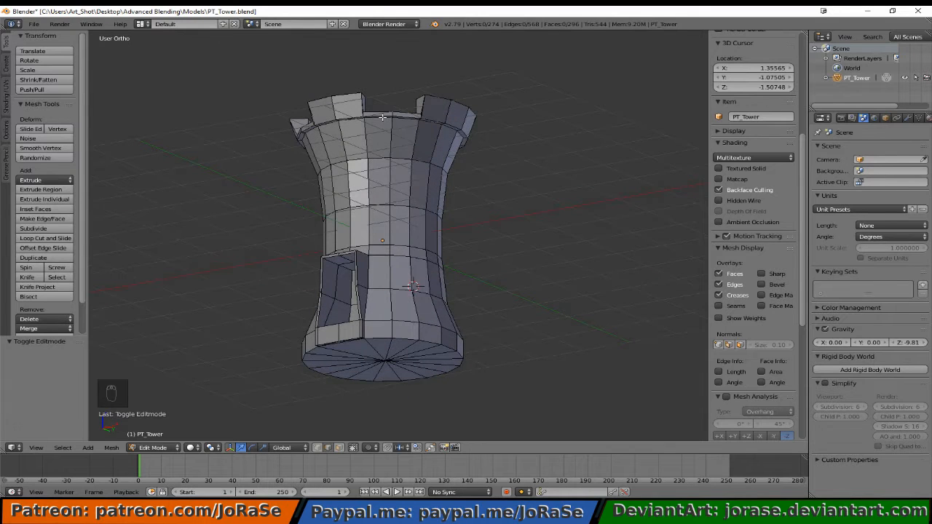
{"action": "right_click", "coordinate": [382, 117], "text": "alt"}
{"action": "right_click", "coordinate": [384, 114], "text": "alt+shift"}
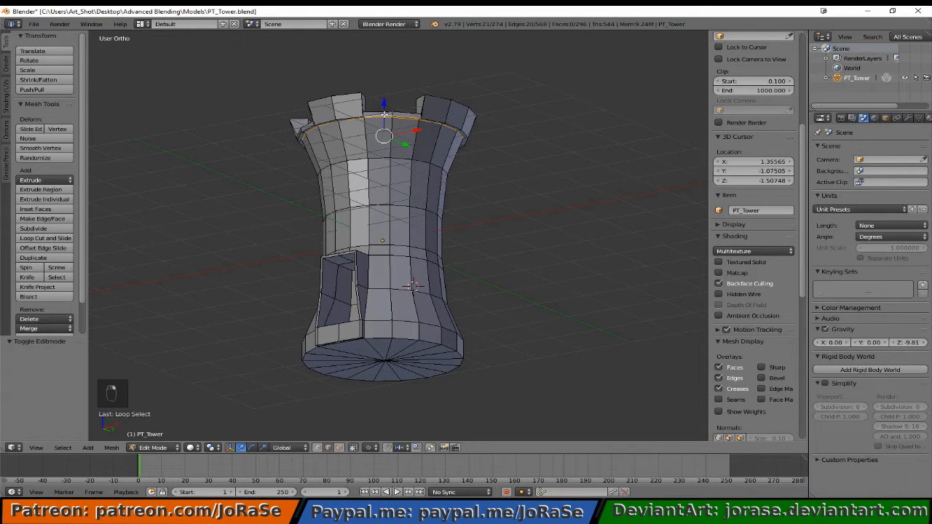
{"action": "right_click", "coordinate": [433, 119], "text": "alt+shift"}
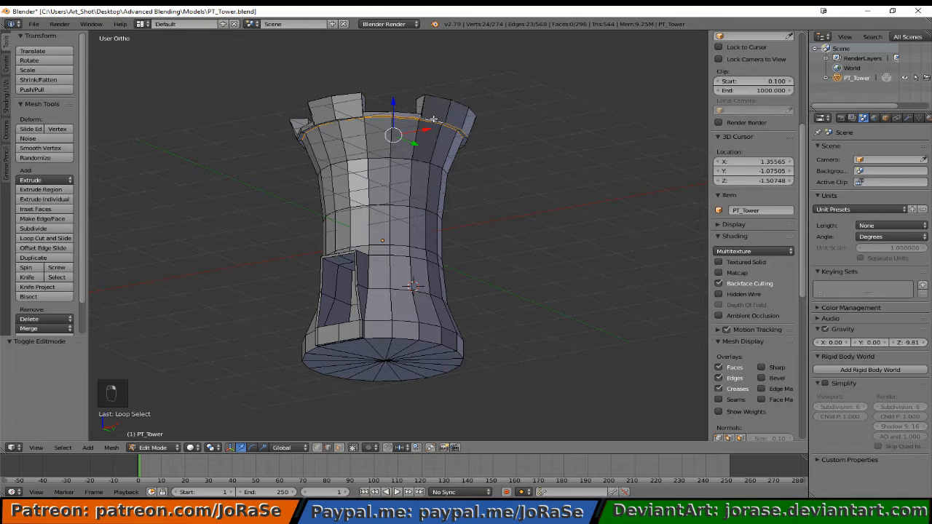
{"action": "right_click", "coordinate": [344, 114], "text": "alt+shift"}
{"action": "right_click", "coordinate": [304, 128], "text": "alt+shift"}
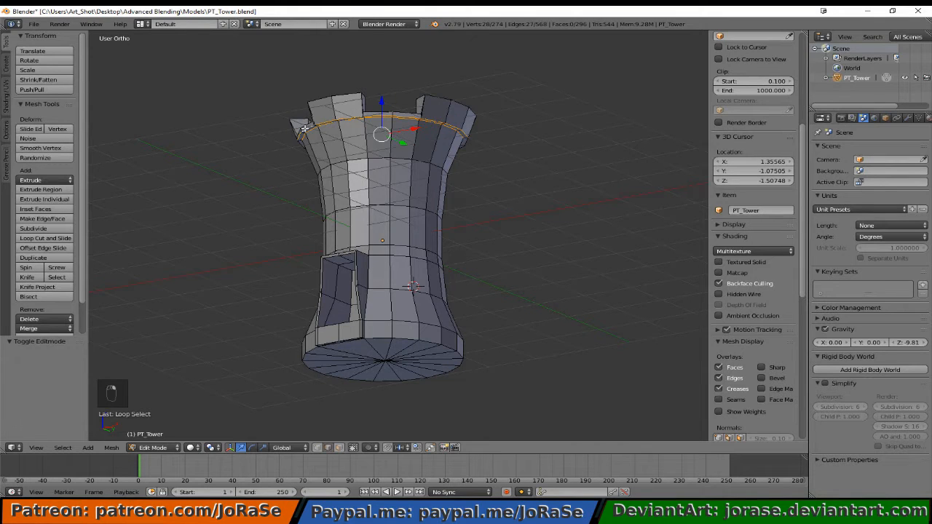
{"action": "right_click", "coordinate": [298, 146], "text": "alt+shift"}
Step: Extend the selection of both edge loops beneath the battlements around the back of the tower
{"action": "middle_click_drag", "start_coordinate": [457, 149], "coordinate": [339, 135]}
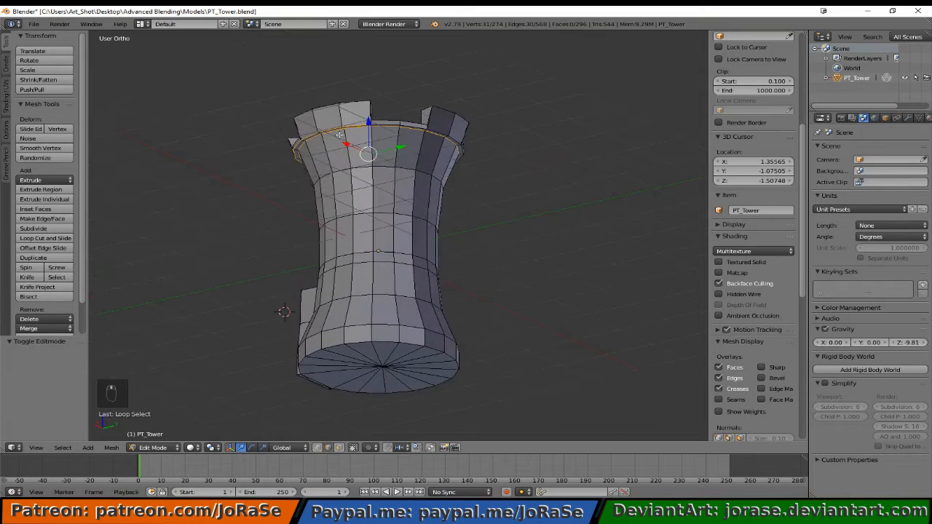
{"action": "right_click", "coordinate": [386, 123], "text": "alt+shift"}
{"action": "right_click", "coordinate": [441, 127], "text": "alt+shift"}
{"action": "middle_click_drag", "start_coordinate": [475, 147], "coordinate": [415, 176]}
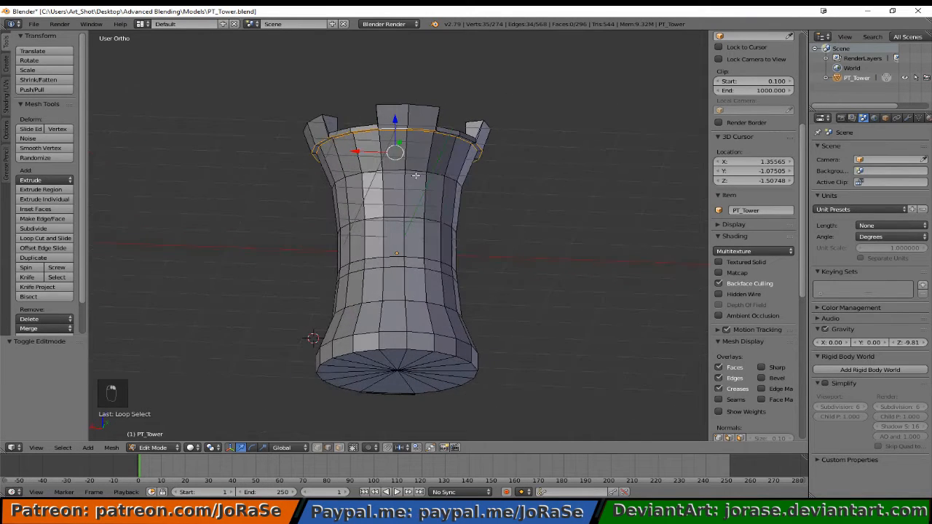
{"action": "right_click", "coordinate": [447, 131], "text": "alt+shift"}
{"action": "middle_click_drag", "start_coordinate": [516, 178], "coordinate": [409, 215]}
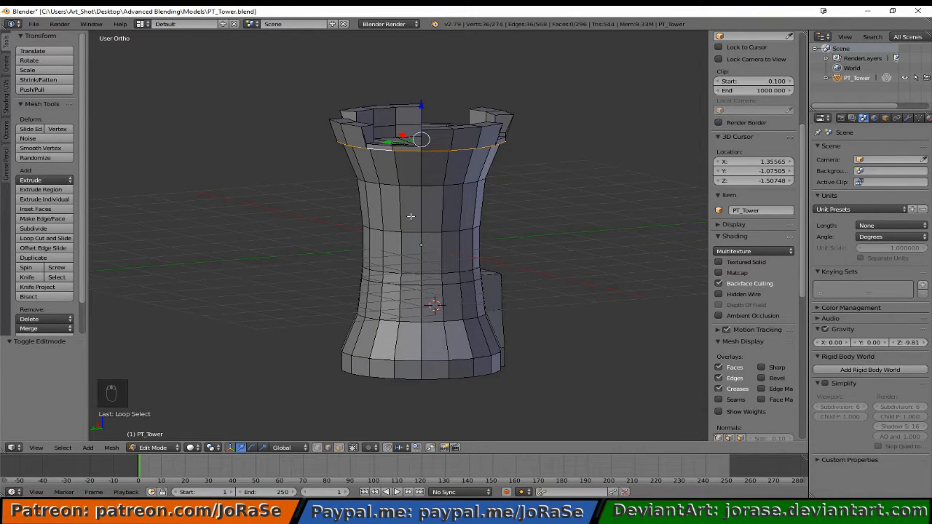
Step: Return to Object Mode and apply smooth shading to the tower
{"action": "key", "text": "Tab"}
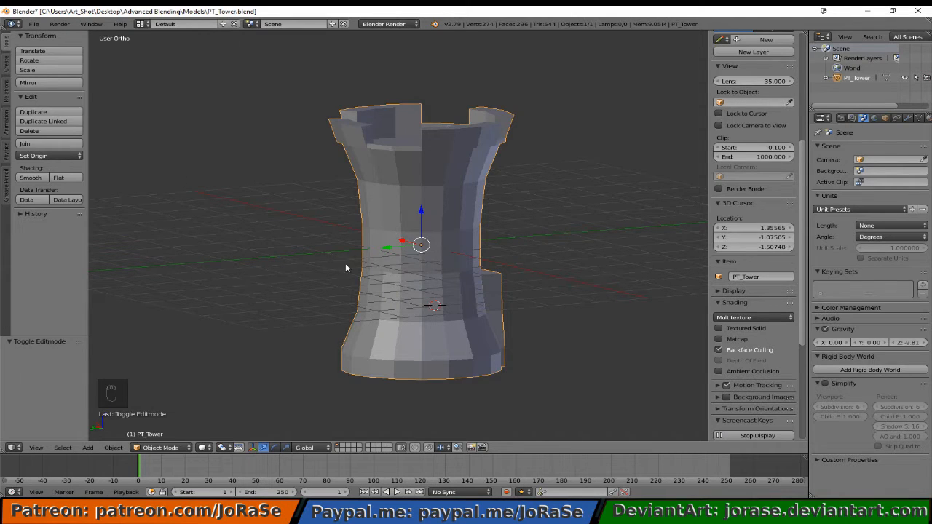
{"action": "left_click", "coordinate": [31, 179]}
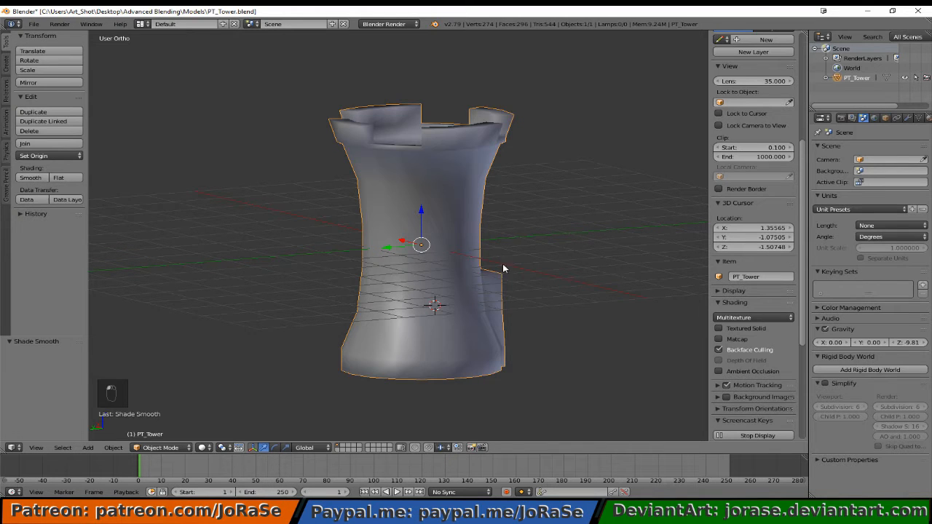
{"action": "middle_click_drag", "start_coordinate": [503, 267], "coordinate": [353, 245]}
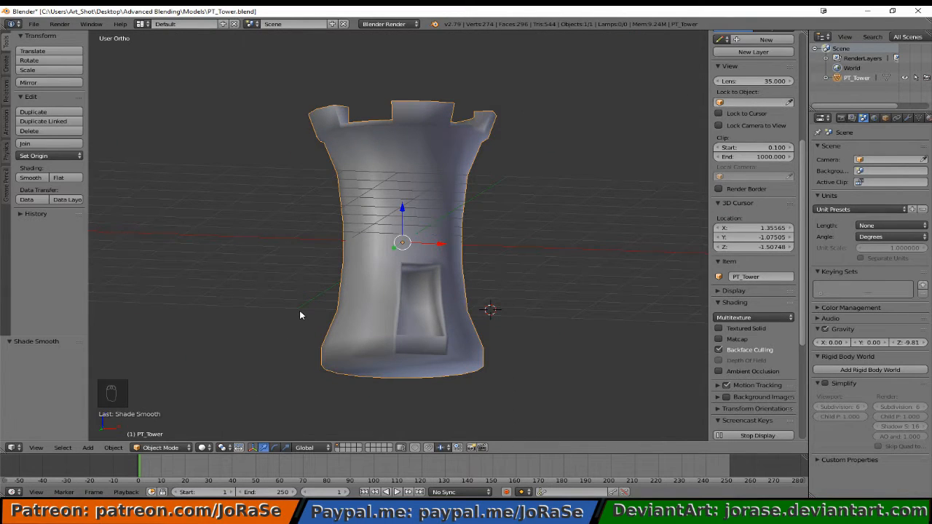
Step: Mark the selected edge loops beneath the battlements as sharp in Edit Mode
{"action": "key", "text": "Tab"}
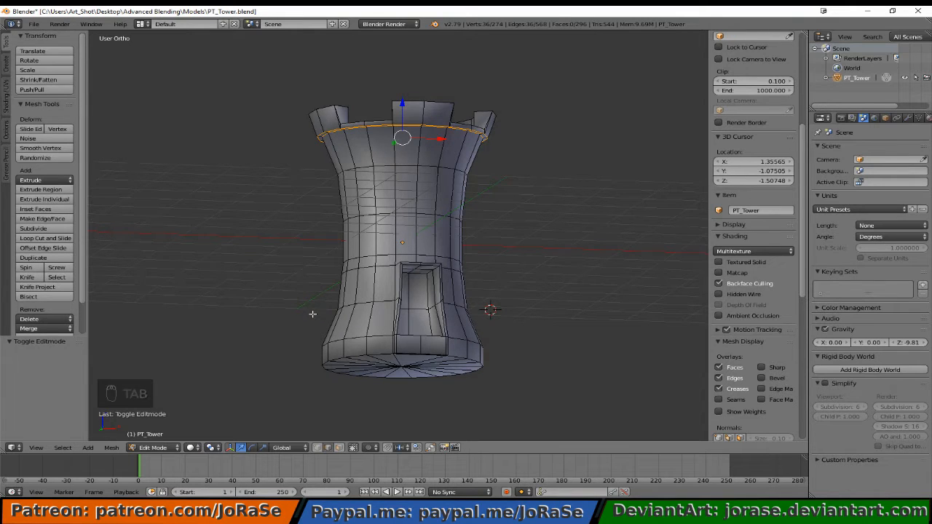
{"action": "middle_click_drag", "start_coordinate": [315, 303], "coordinate": [311, 264]}
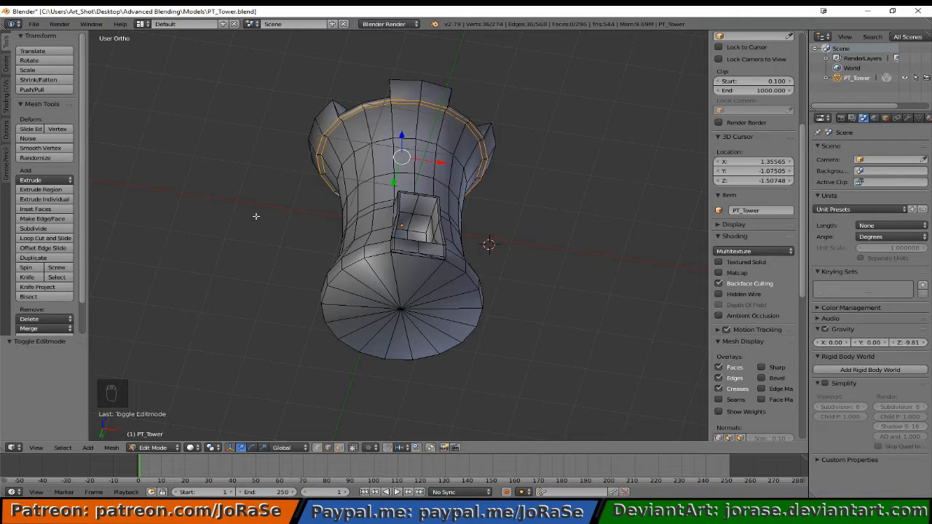
{"action": "key", "text": "ctrl+e"}
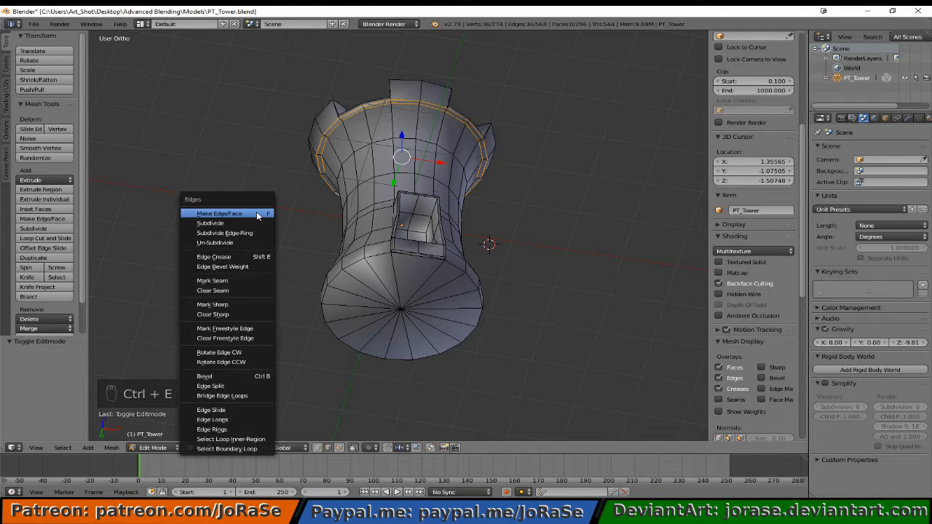
{"action": "left_click", "coordinate": [236, 307]}
{"action": "left_click", "coordinate": [237, 309]}
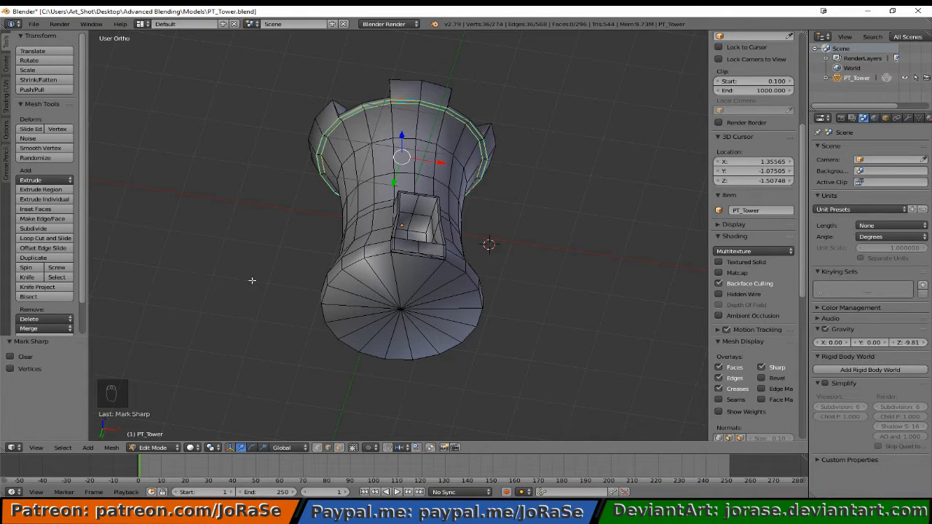
Step: Add an Edge Split modifier to the tower in Object Mode, with Edge Angle off so it splits only at sharp edges
{"action": "key", "text": "Tab"}
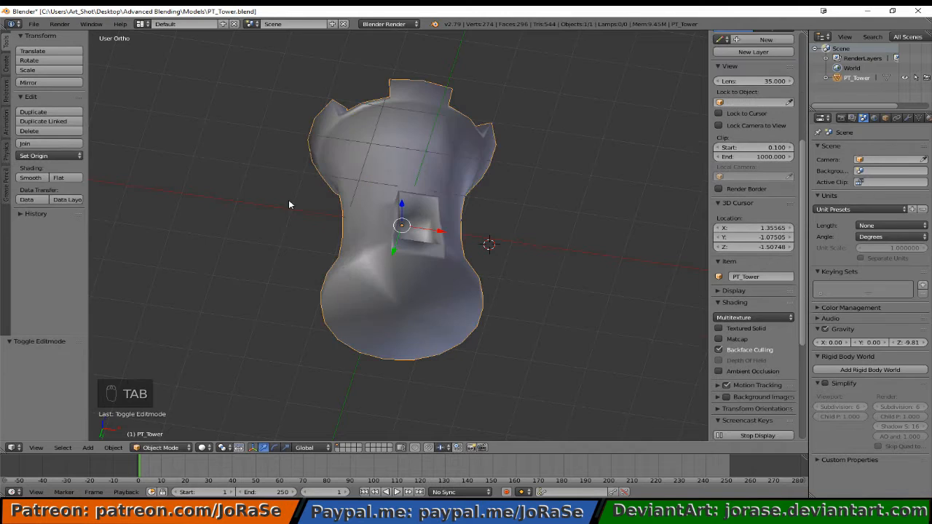
{"action": "middle_click_drag", "start_coordinate": [288, 199], "coordinate": [314, 200]}
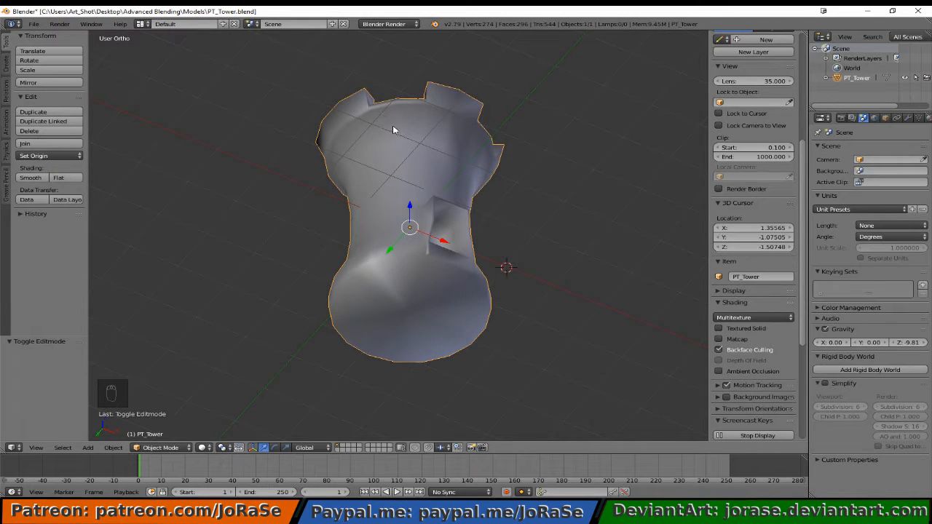
{"action": "left_click", "coordinate": [907, 122]}
{"action": "left_click", "coordinate": [880, 148]}
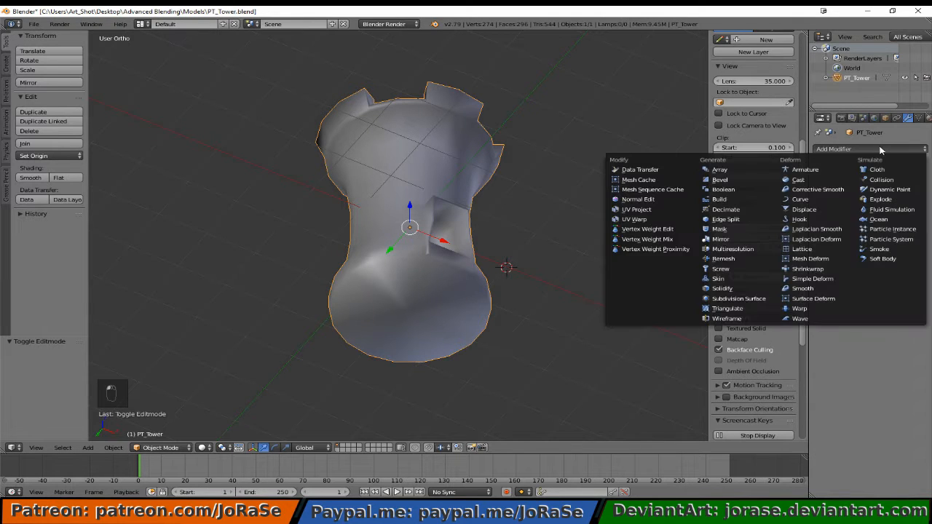
{"action": "left_click", "coordinate": [756, 220]}
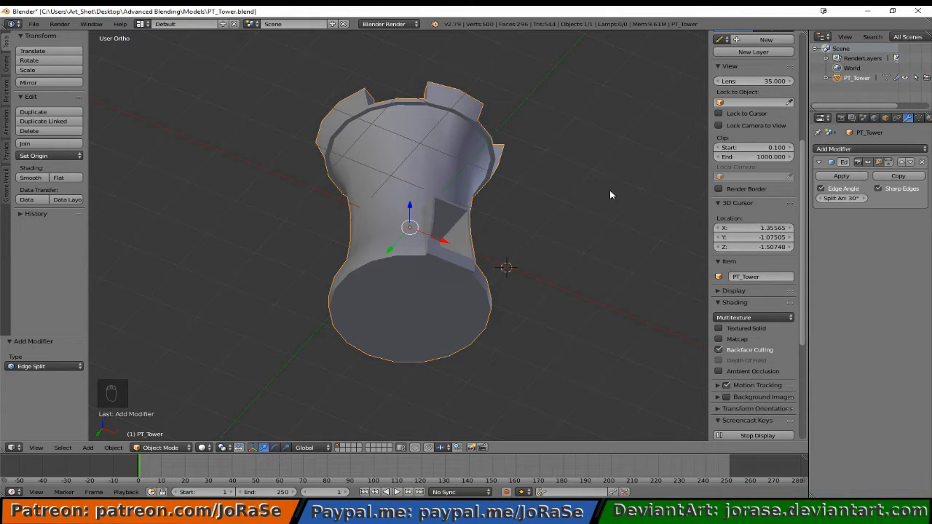
{"action": "left_click", "coordinate": [836, 189]}
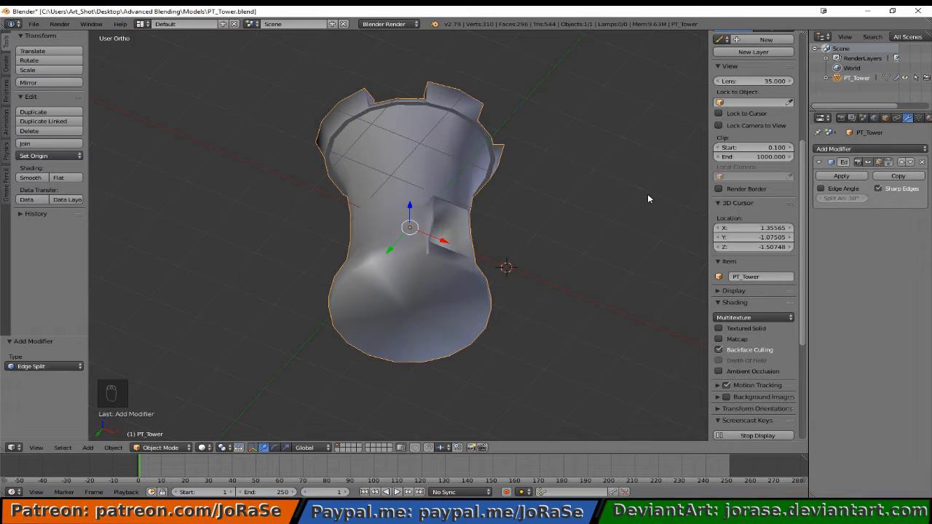
{"action": "middle_click_drag", "start_coordinate": [647, 191], "coordinate": [492, 193]}
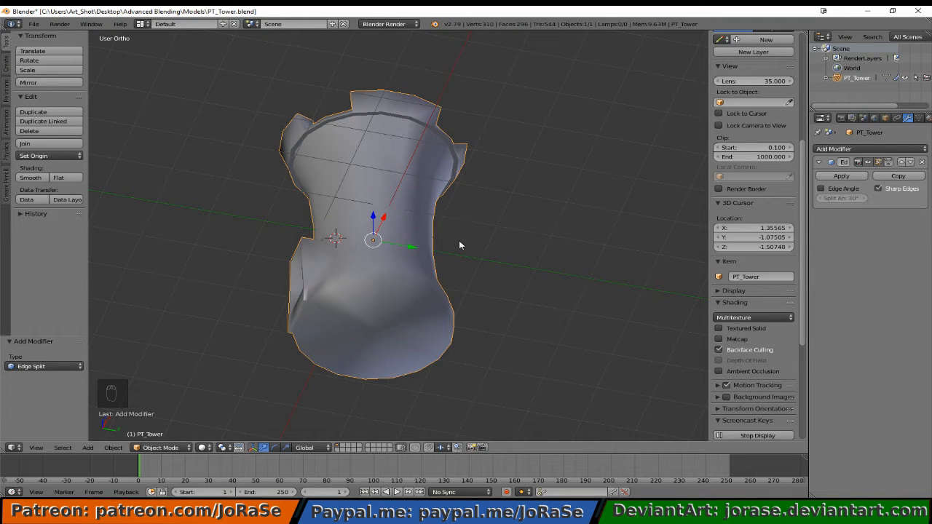
Step: Clear the mesh selection in Edit Mode, then select the outer rim loop of the battlements and edges along the inner rim
{"action": "key", "text": "Tab"}
{"action": "key", "text": "a"}
{"action": "key", "text": "a"}
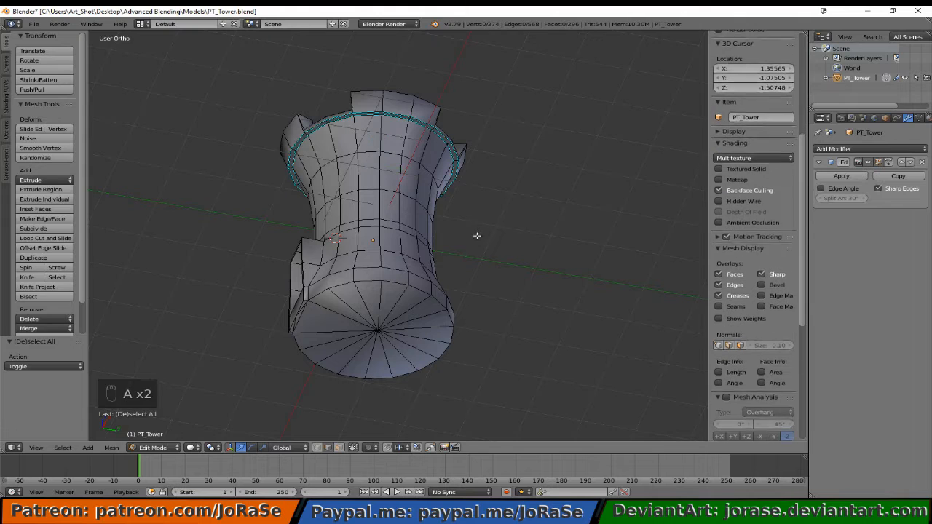
{"action": "middle_click_drag", "start_coordinate": [487, 170], "coordinate": [427, 265]}
{"action": "scroll", "coordinate": [449, 252], "scroll_direction": "up", "scroll_amount": 2}
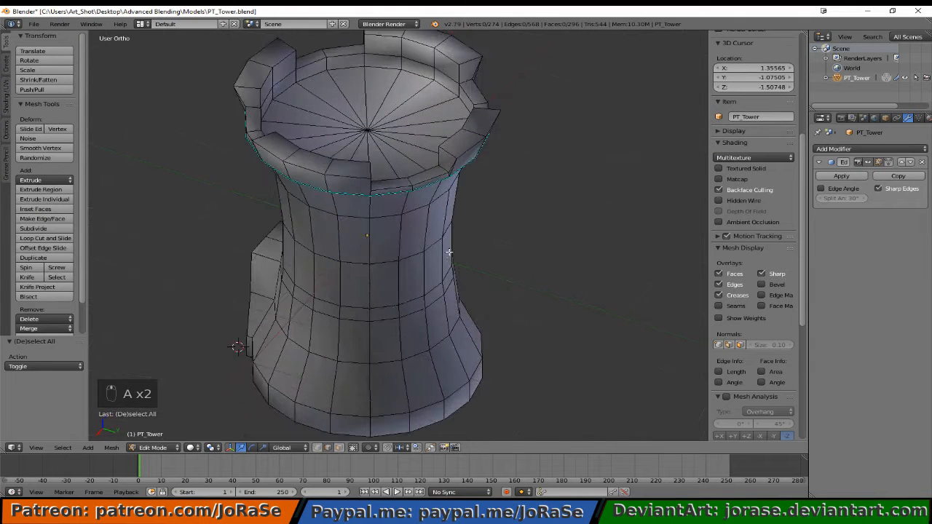
{"action": "right_click", "coordinate": [426, 179], "text": "alt"}
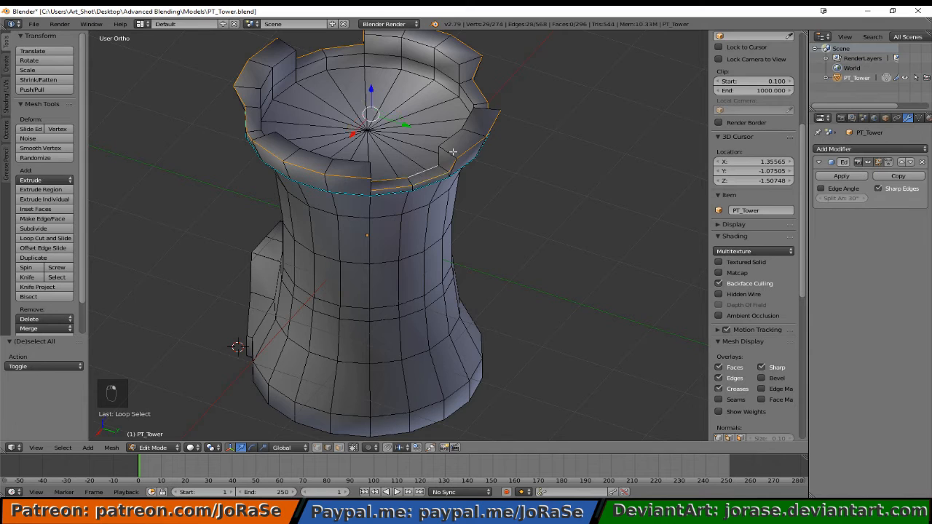
{"action": "right_click", "coordinate": [355, 55], "text": "alt+shift"}
{"action": "right_click", "coordinate": [473, 99], "text": "alt+shift"}
{"action": "right_click", "coordinate": [472, 120], "text": "alt+shift"}
Step: Add the edges outlining the end faces of two battlement blocks beside the gaps to the selection
{"action": "right_click", "coordinate": [440, 156], "text": "shift"}
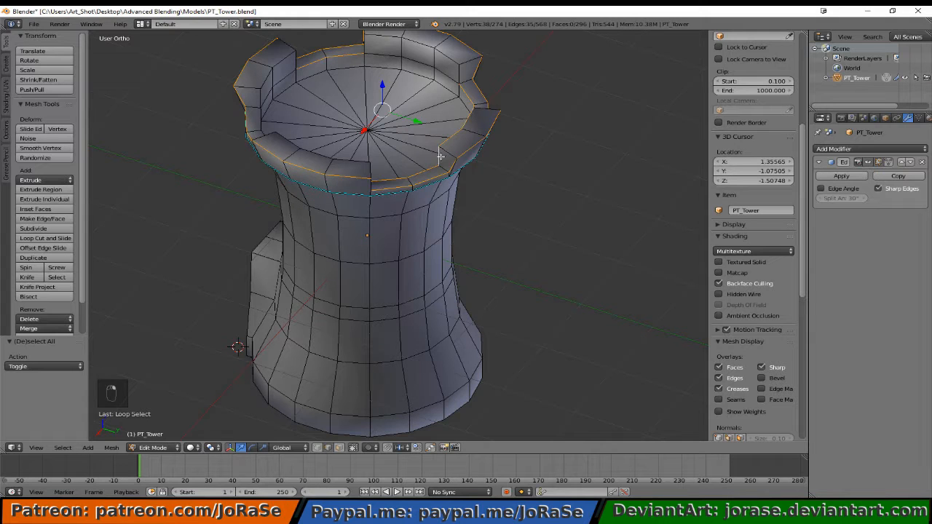
{"action": "right_click", "coordinate": [449, 152], "text": "shift"}
{"action": "right_click", "coordinate": [446, 155], "text": "shift"}
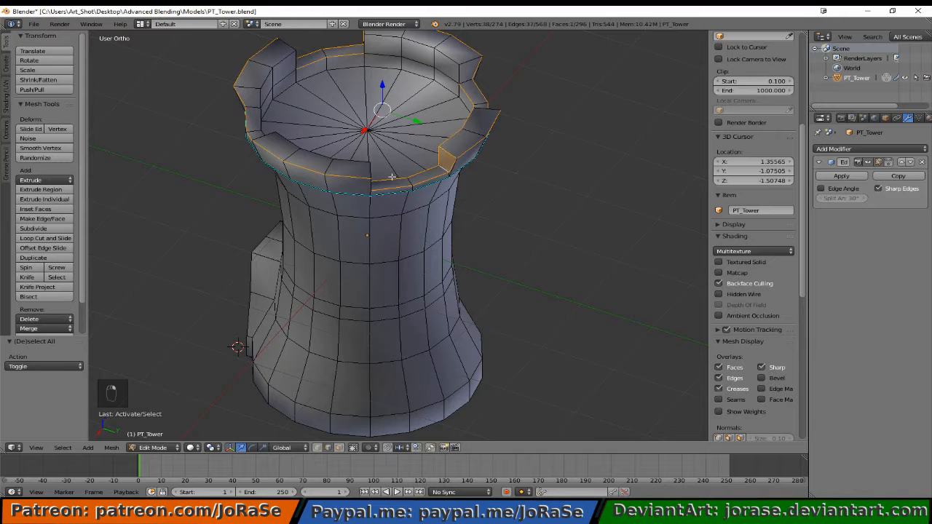
{"action": "middle_click_drag", "start_coordinate": [375, 175], "coordinate": [304, 173]}
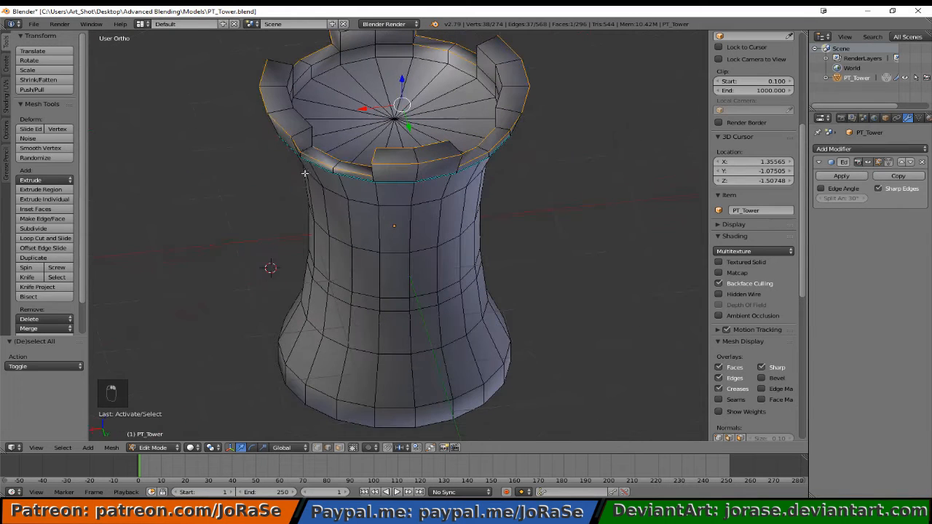
{"action": "right_click", "coordinate": [304, 135], "text": "shift"}
{"action": "right_click", "coordinate": [305, 135], "text": "shift"}
{"action": "right_click", "coordinate": [301, 132], "text": "shift"}
{"action": "right_click", "coordinate": [297, 120], "text": "shift"}
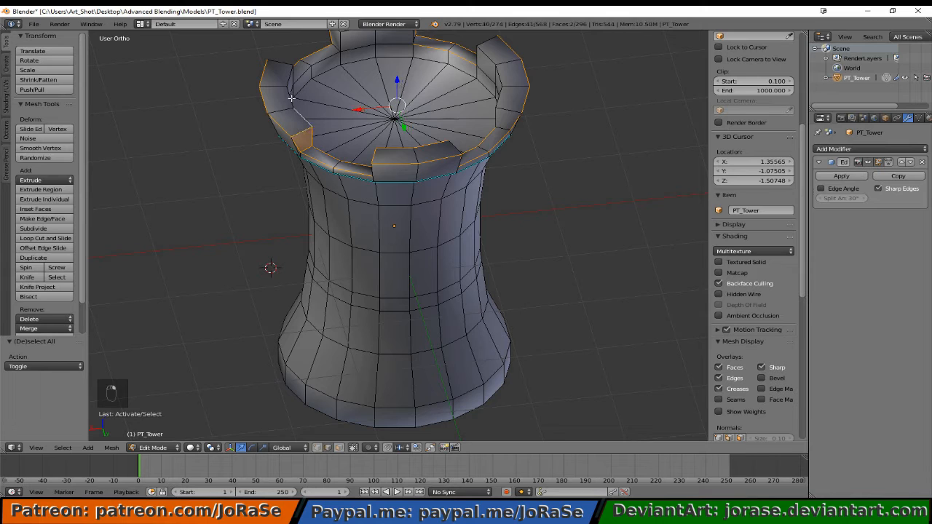
Step: Add the inner rim edges of the next block and gap, plus the vertical corner edges of the far block, to the selection
{"action": "right_click", "coordinate": [285, 95], "text": "shift"}
{"action": "right_click", "coordinate": [288, 65], "text": "shift"}
{"action": "right_click", "coordinate": [284, 64], "text": "shift"}
{"action": "right_click", "coordinate": [307, 67], "text": "alt+shift"}
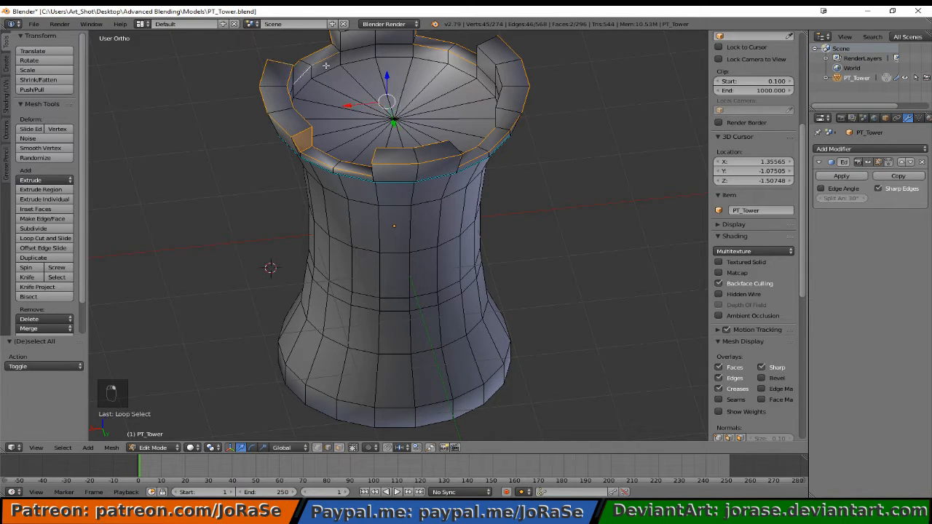
{"action": "right_click", "coordinate": [343, 41], "text": "shift"}
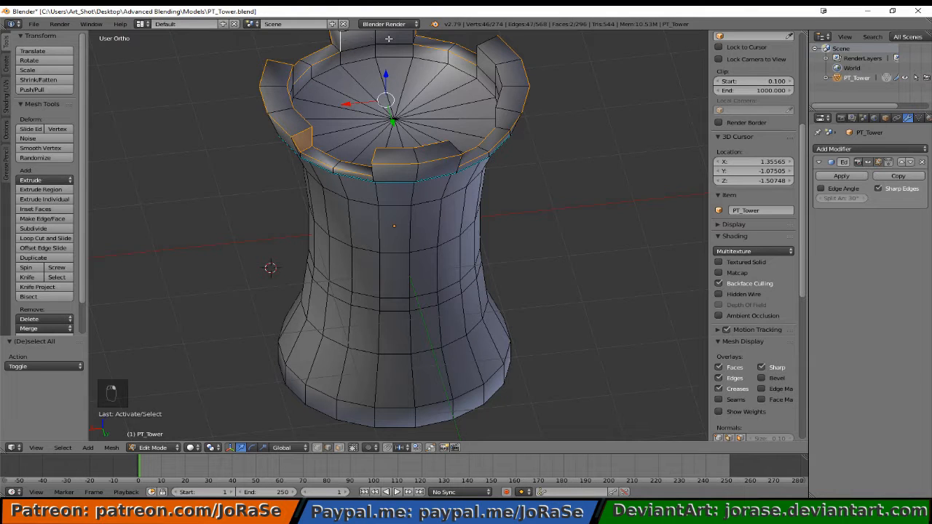
{"action": "right_click", "coordinate": [411, 39], "text": "shift"}
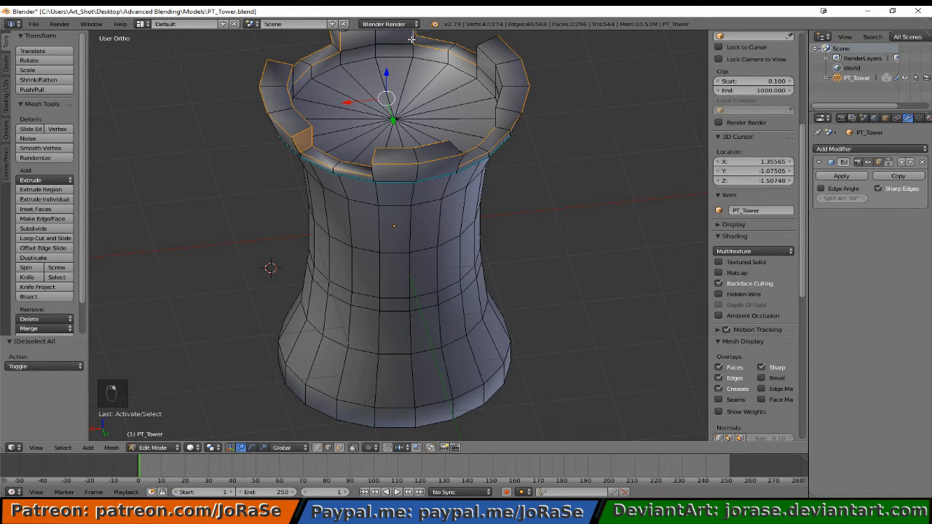
Step: Add the inner rim edges of the next block and the missing end-face edges beside its gap to the selection
{"action": "right_click", "coordinate": [494, 114], "text": "alt+shift"}
{"action": "right_click", "coordinate": [502, 102], "text": "alt+shift"}
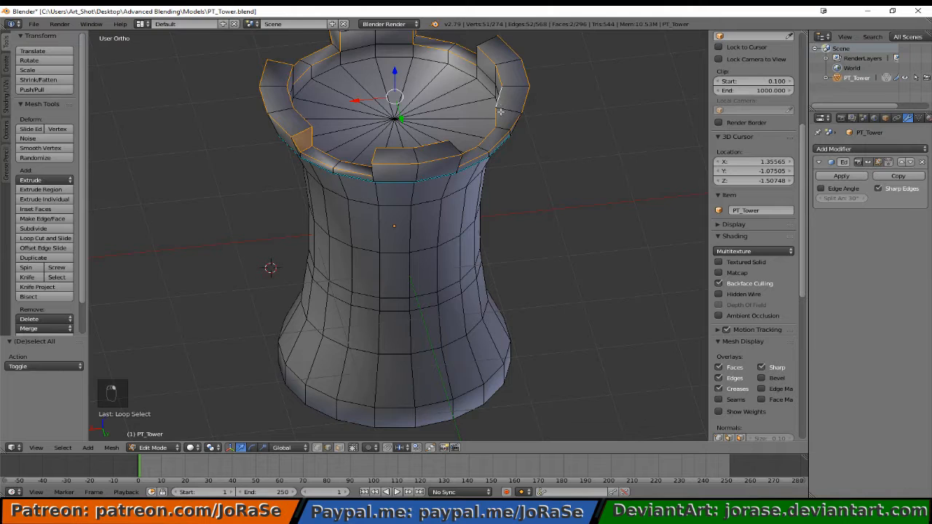
{"action": "right_click", "coordinate": [501, 112], "text": "shift"}
{"action": "middle_click_drag", "start_coordinate": [470, 147], "coordinate": [360, 148]}
{"action": "right_click", "coordinate": [361, 153], "text": "shift"}
{"action": "right_click", "coordinate": [355, 152], "text": "shift"}
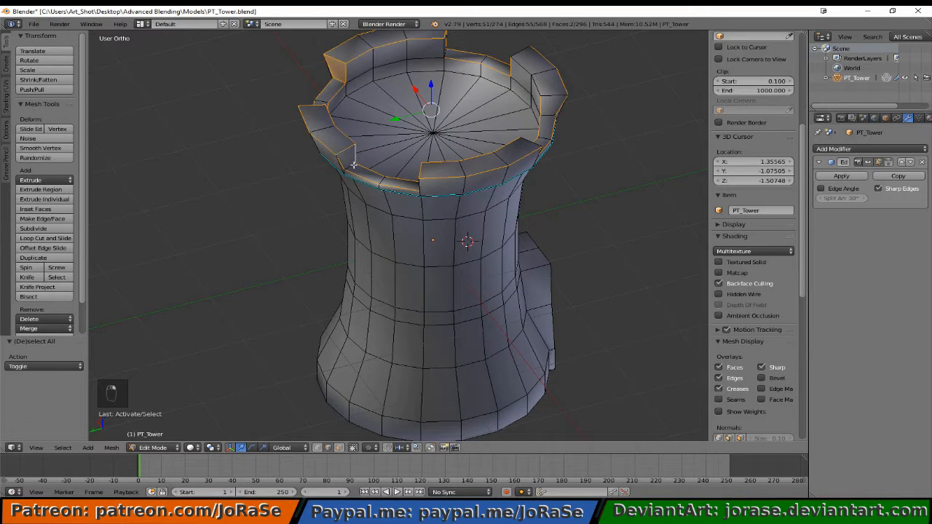
{"action": "right_click", "coordinate": [354, 165], "text": "shift"}
Step: Add the missing end-face edges of the two battlement blocks flanking the next gap to the selection
{"action": "middle_click_drag", "start_coordinate": [431, 168], "coordinate": [536, 155]}
{"action": "scroll", "coordinate": [536, 155], "scroll_direction": "up", "scroll_amount": 2}
{"action": "middle_click_drag", "start_coordinate": [579, 101], "coordinate": [414, 271], "text": "shift"}
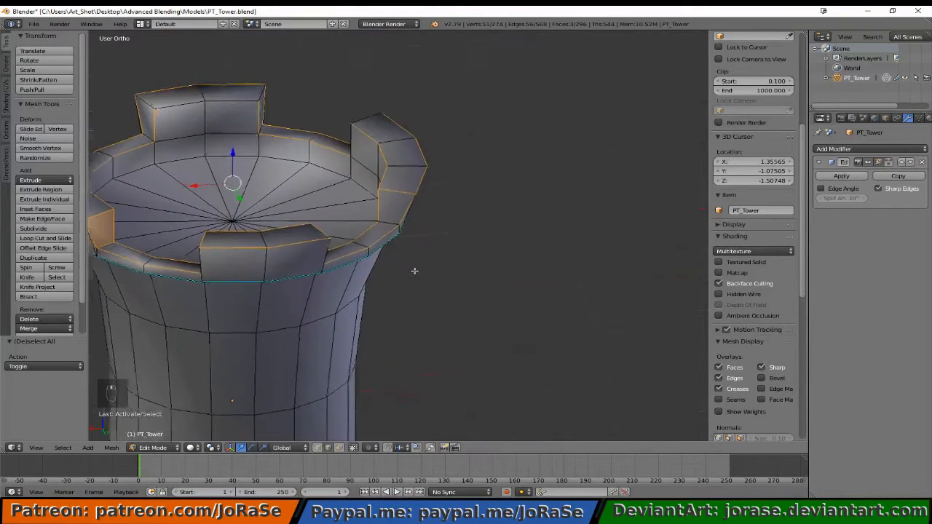
{"action": "scroll", "coordinate": [415, 271], "scroll_direction": "up", "scroll_amount": 2}
{"action": "middle_click_drag", "start_coordinate": [442, 241], "coordinate": [382, 232]}
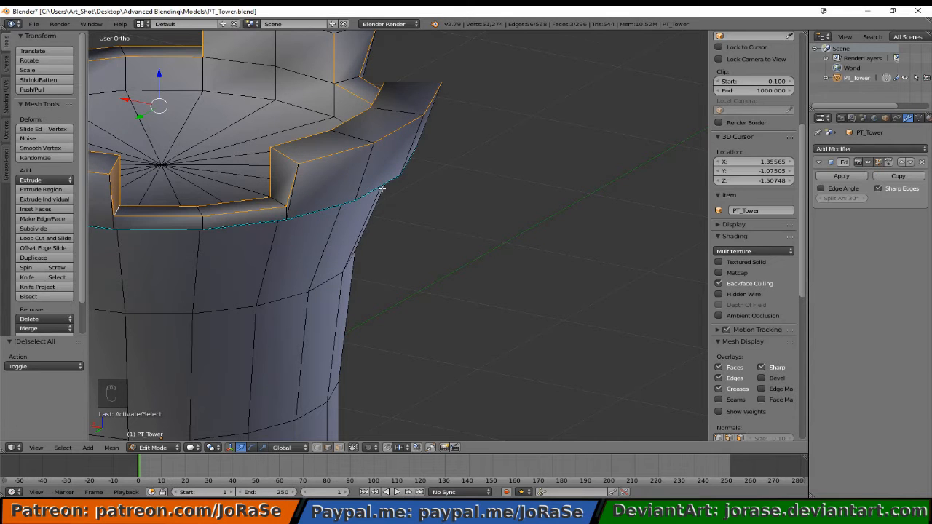
{"action": "middle_click_drag", "start_coordinate": [378, 189], "coordinate": [278, 192]}
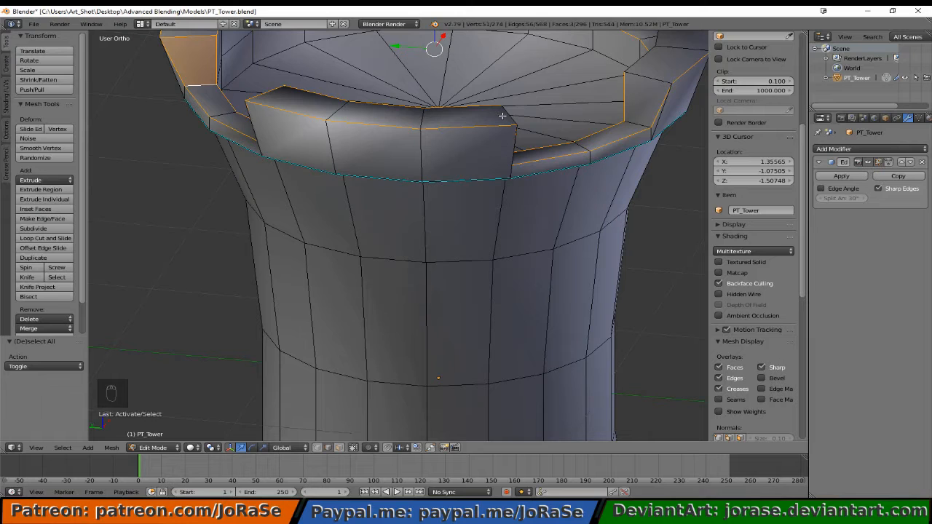
{"action": "middle_click_drag", "start_coordinate": [504, 116], "coordinate": [563, 154]}
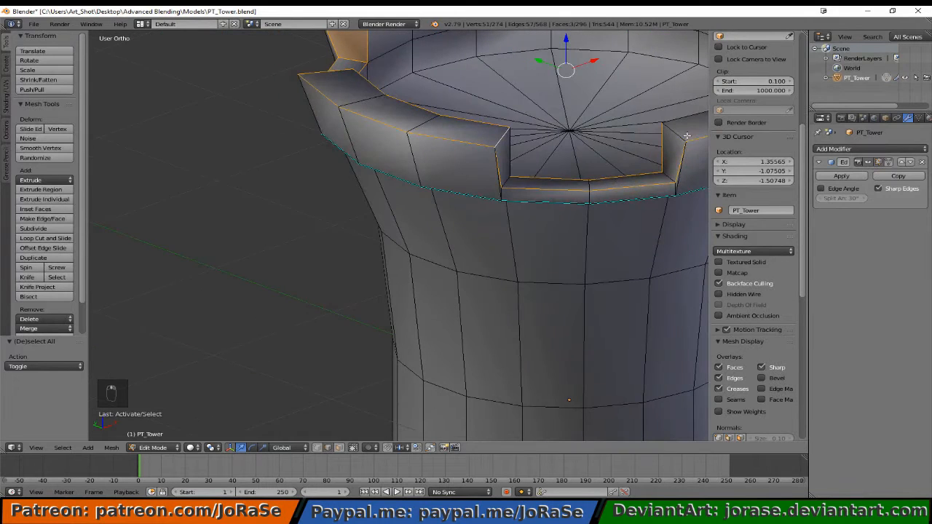
{"action": "right_click", "coordinate": [666, 176], "text": "shift"}
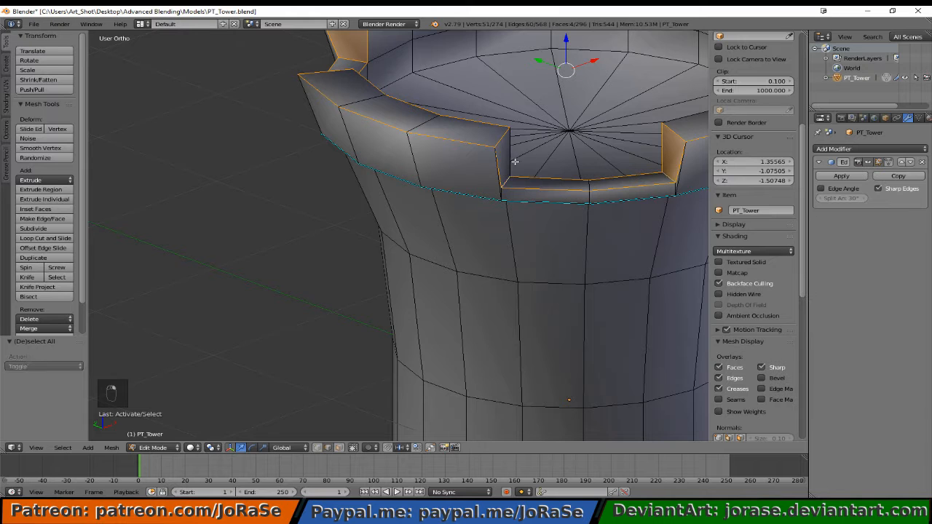
{"action": "right_click", "coordinate": [511, 156], "text": "shift"}
Step: Add the inner top edges of the next block and the missing edges around its end face to the selection
{"action": "middle_click_drag", "start_coordinate": [546, 194], "coordinate": [461, 197]}
{"action": "right_click", "coordinate": [530, 216], "text": "alt+shift"}
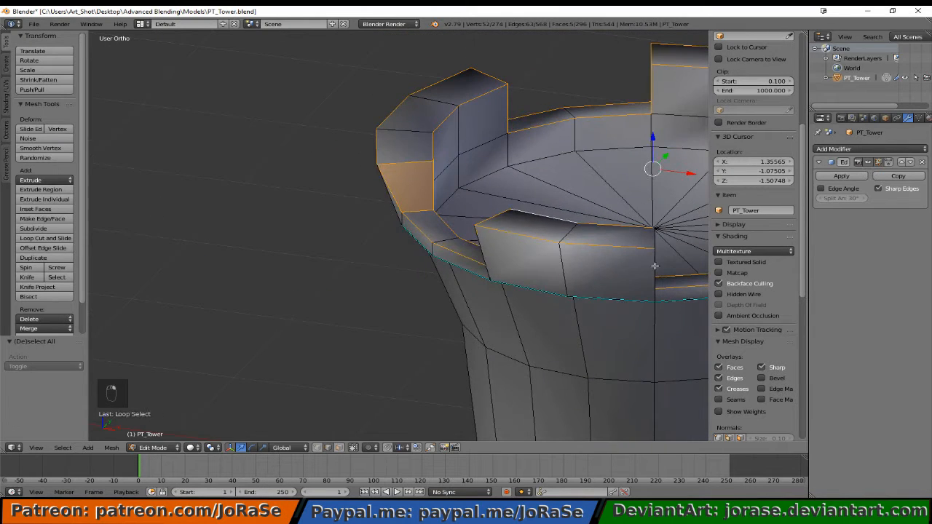
{"action": "middle_click_drag", "start_coordinate": [662, 258], "coordinate": [459, 260]}
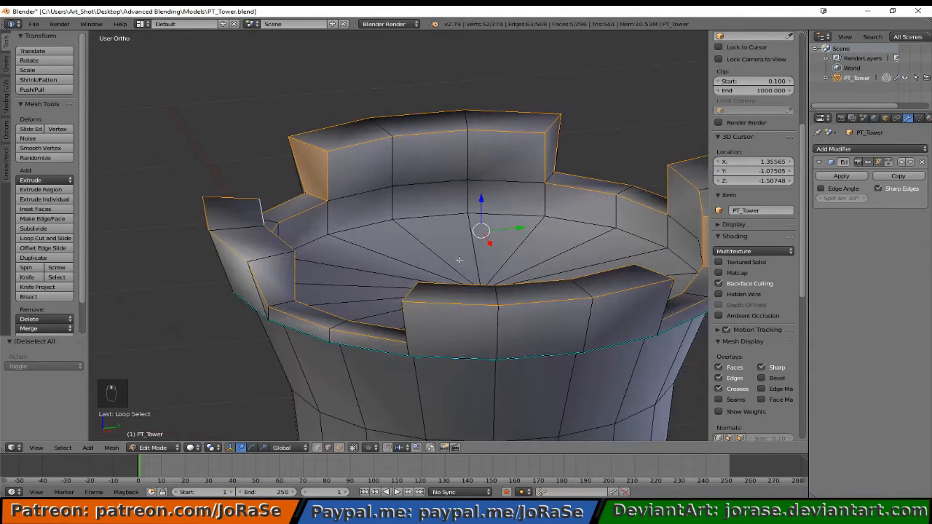
{"action": "right_click", "coordinate": [276, 260], "text": "shift"}
{"action": "right_click", "coordinate": [284, 305], "text": "shift"}
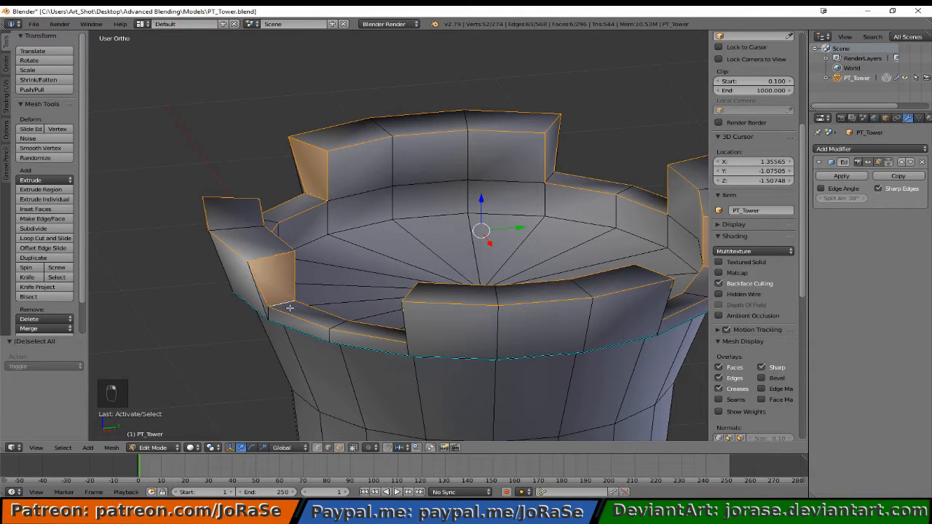
Step: Add the edge loop around the tower's top floor to the selection and mark all selected edges as sharp
{"action": "right_click", "coordinate": [373, 230], "text": "alt+shift"}
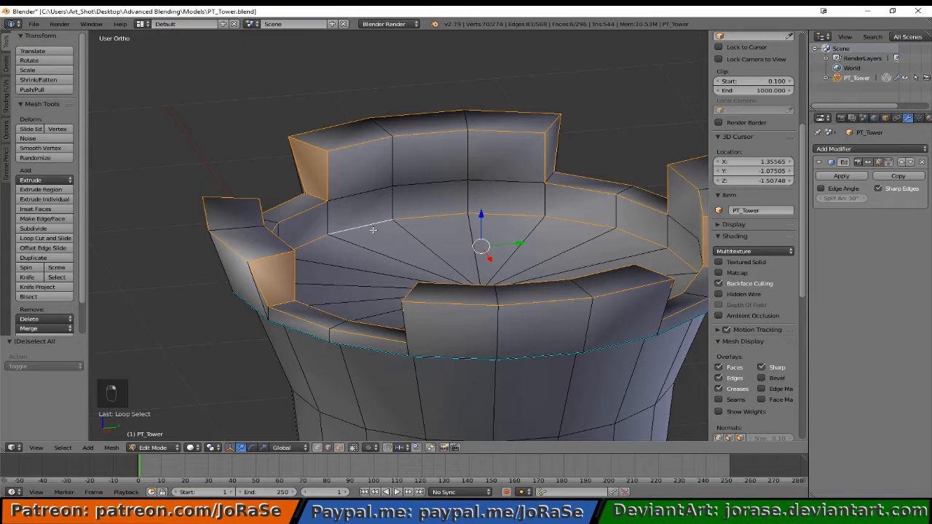
{"action": "scroll", "coordinate": [402, 281], "scroll_direction": "down", "scroll_amount": 2}
{"action": "middle_click_drag", "start_coordinate": [429, 269], "coordinate": [412, 288]}
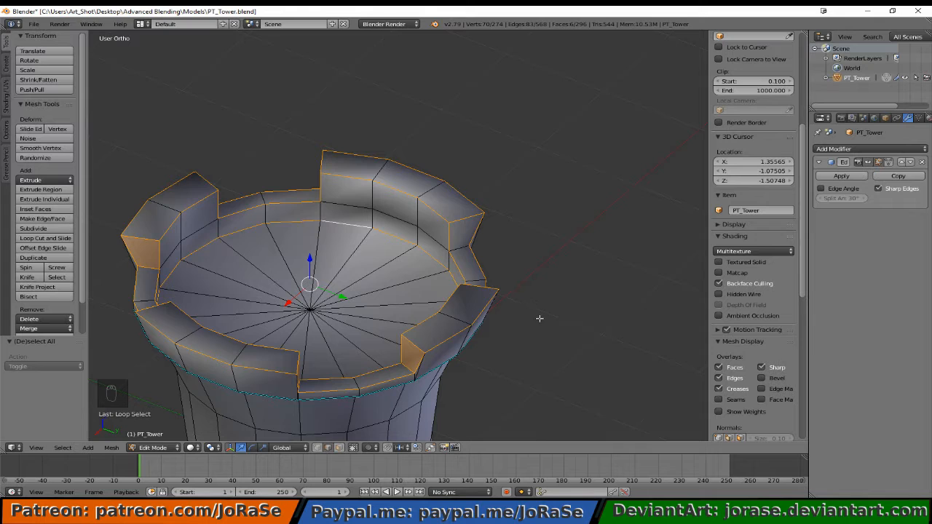
{"action": "key", "text": "ctrl+e"}
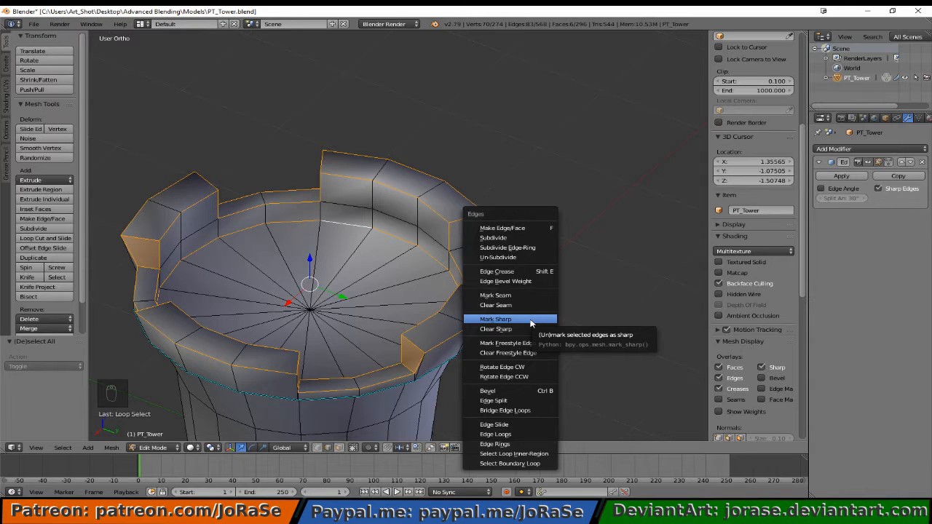
{"action": "left_click", "coordinate": [531, 323]}
{"action": "key", "text": "a"}
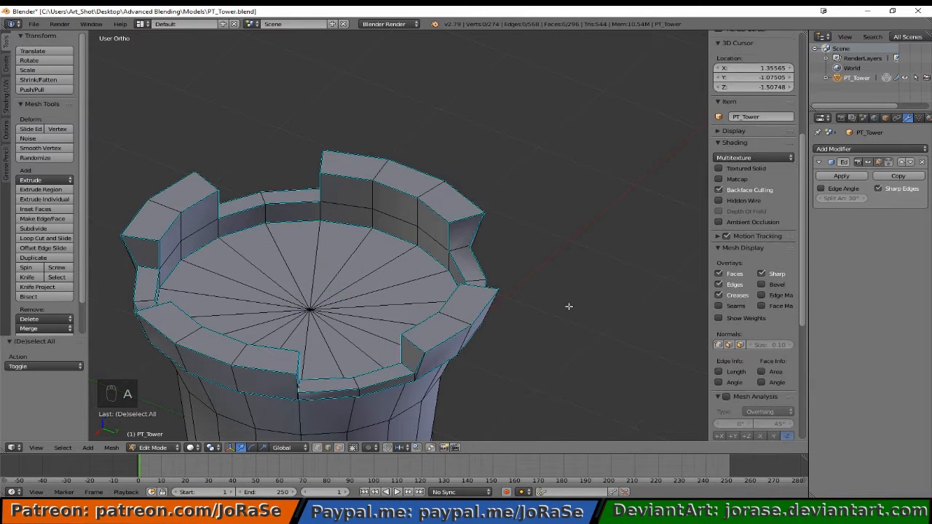
{"action": "key", "text": "Tab"}
{"action": "middle_click_drag", "start_coordinate": [561, 309], "coordinate": [503, 289]}
{"action": "key", "text": "Tab"}
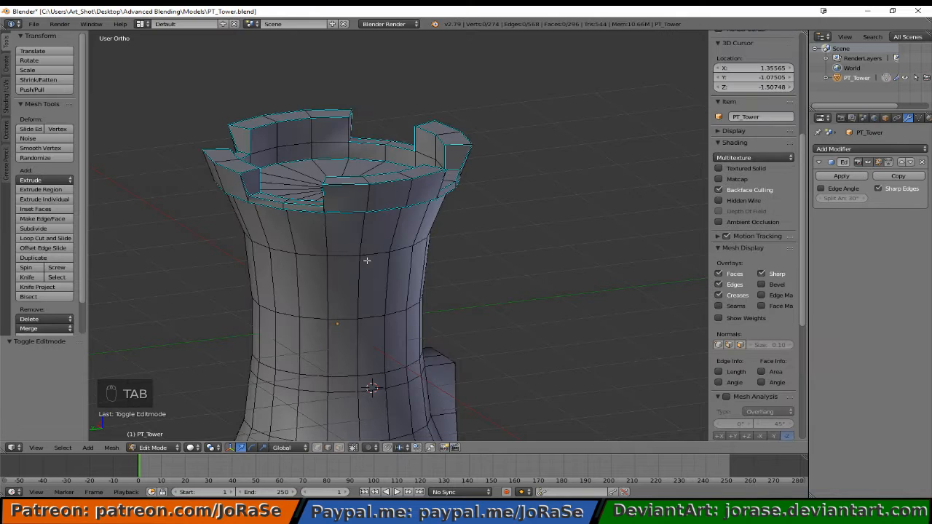
Step: Mark the short vertical rim edges below two block corners as sharp, and check the shading in Object Mode
{"action": "scroll", "coordinate": [298, 290], "scroll_direction": "up", "scroll_amount": 2}
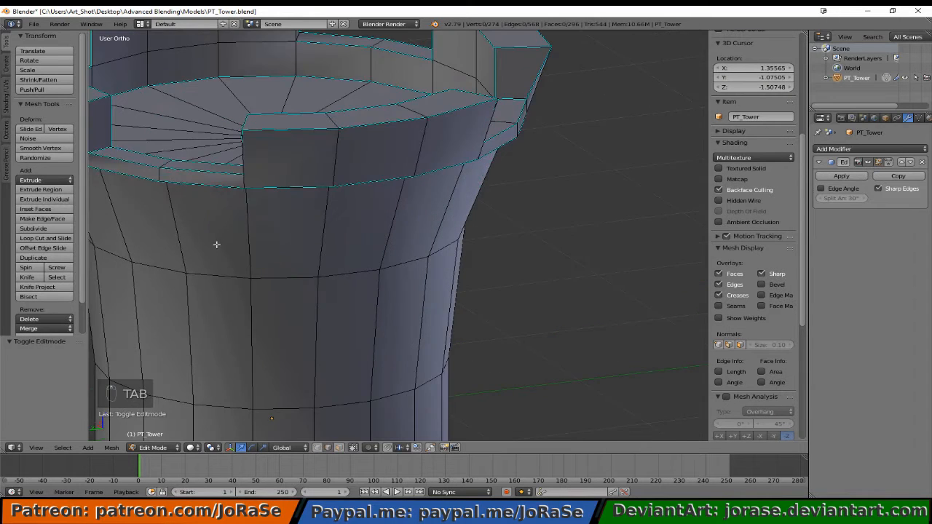
{"action": "middle_click_drag", "start_coordinate": [213, 243], "coordinate": [499, 339], "text": "shift"}
{"action": "scroll", "coordinate": [500, 340], "scroll_direction": "up", "scroll_amount": 3}
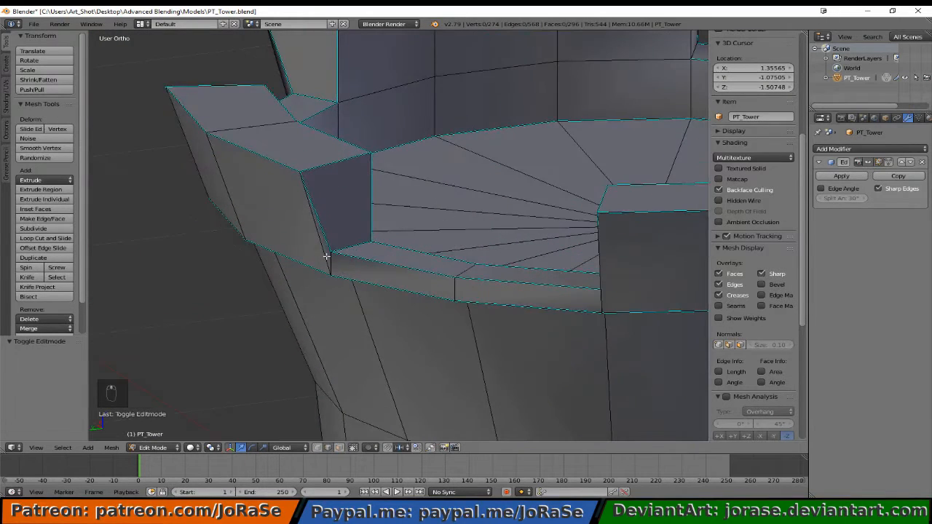
{"action": "right_click", "coordinate": [332, 263]}
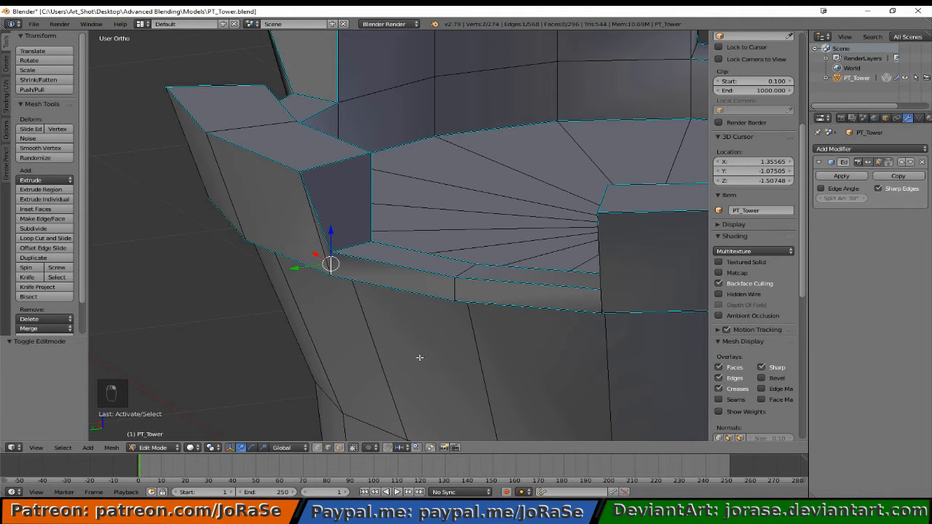
{"action": "middle_click_drag", "start_coordinate": [420, 358], "coordinate": [512, 354]}
{"action": "right_click", "coordinate": [581, 233], "text": "shift"}
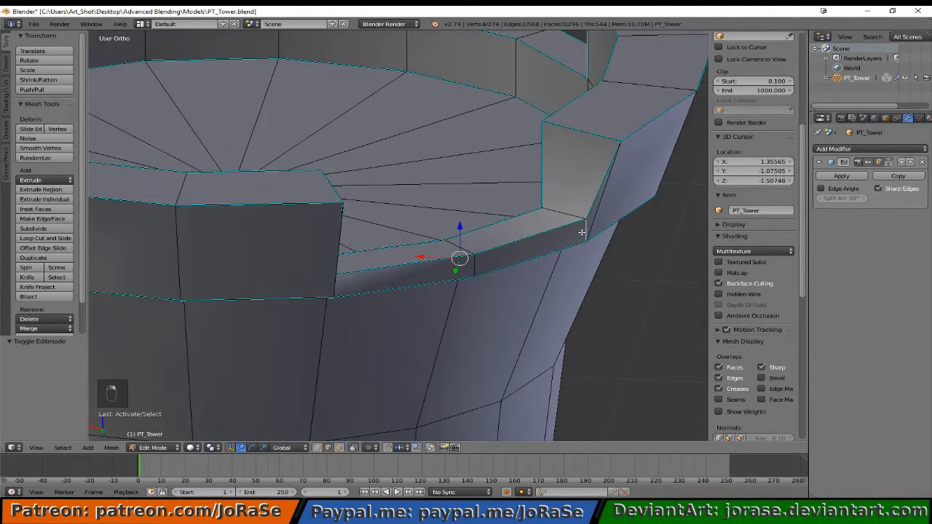
{"action": "key", "text": "ctrl+e"}
{"action": "left_click", "coordinate": [537, 259]}
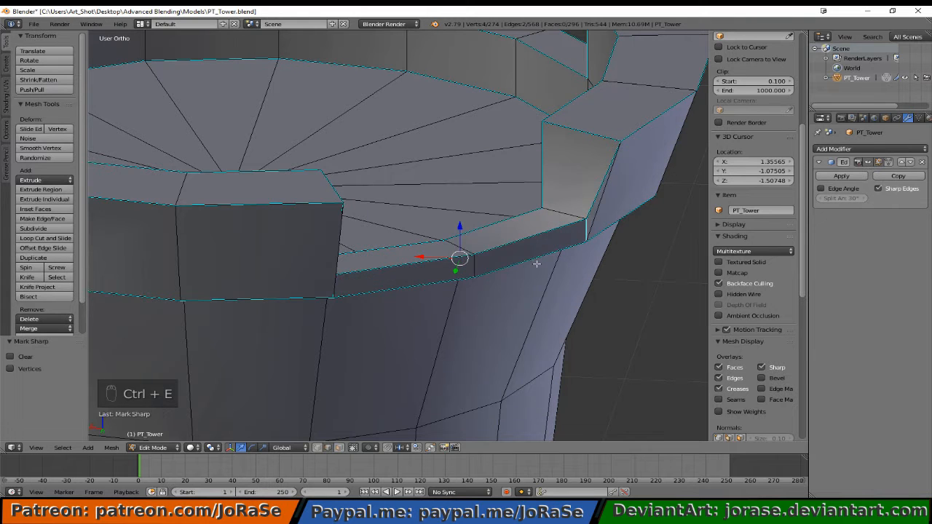
{"action": "key", "text": "a"}
{"action": "key", "text": "Tab"}
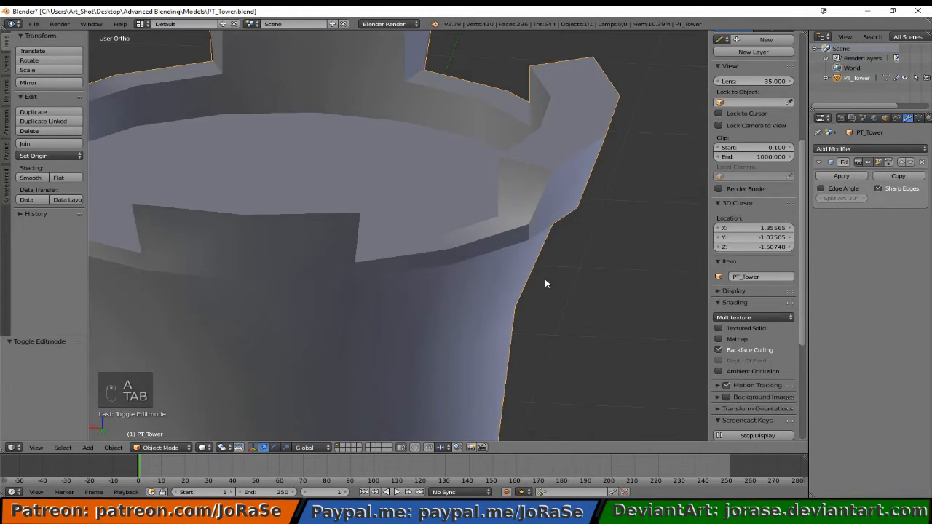
{"action": "scroll", "coordinate": [553, 280], "scroll_direction": "down", "scroll_amount": 4}
{"action": "middle_click_drag", "start_coordinate": [561, 277], "coordinate": [589, 264]}
{"action": "key", "text": "Tab"}
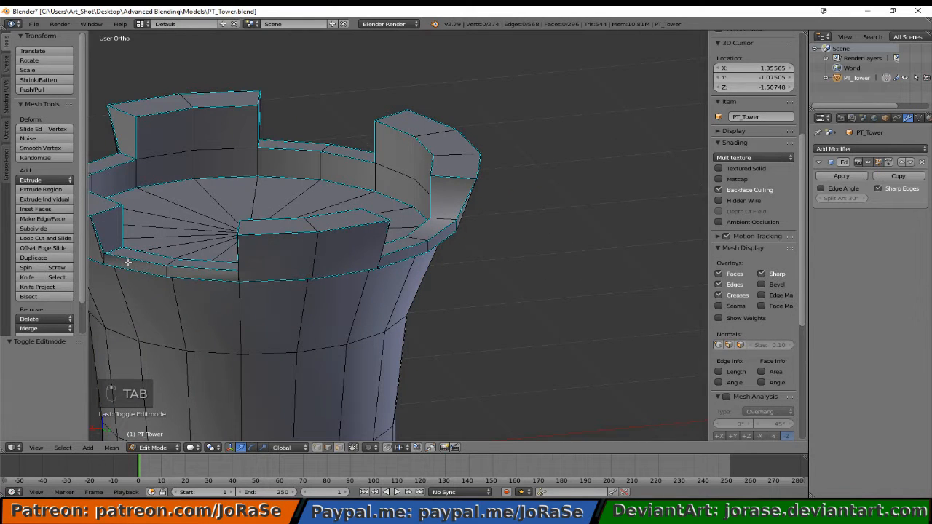
Step: Select the short vertical rim edges below further block corners, plus the base and inner vertical edges of one end face
{"action": "scroll", "coordinate": [127, 262], "scroll_direction": "up", "scroll_amount": 6}
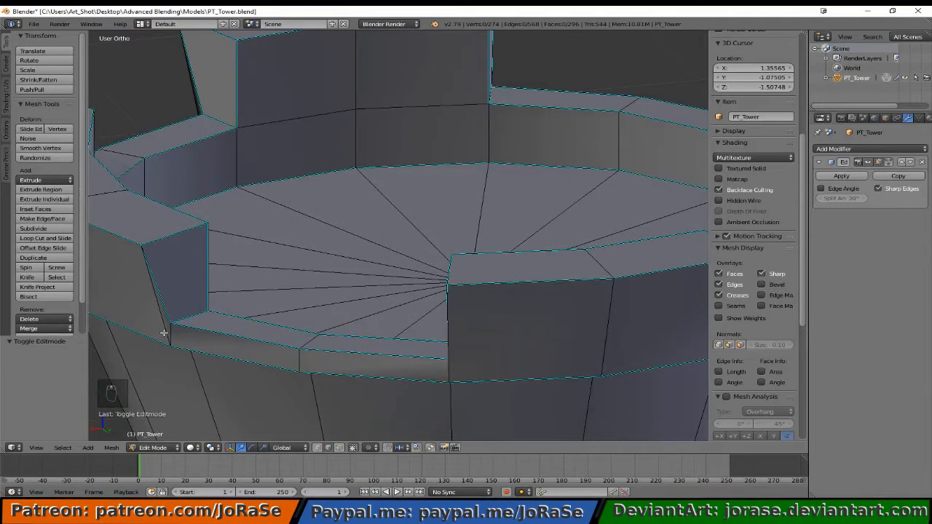
{"action": "right_click", "coordinate": [165, 332]}
{"action": "middle_click_drag", "start_coordinate": [197, 331], "coordinate": [474, 327]}
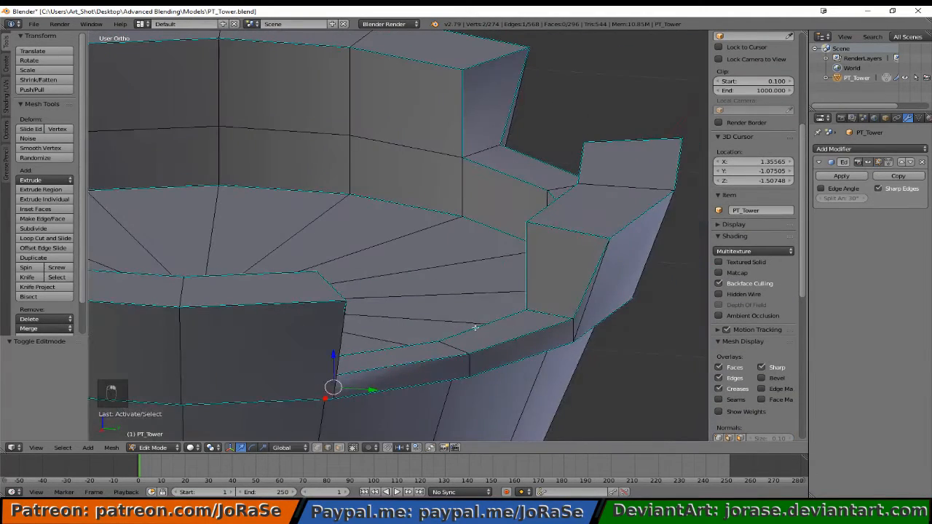
{"action": "right_click", "coordinate": [573, 329], "text": "shift"}
{"action": "scroll", "coordinate": [298, 341], "scroll_direction": "down", "scroll_amount": 2}
{"action": "middle_click_drag", "start_coordinate": [267, 341], "coordinate": [370, 340]}
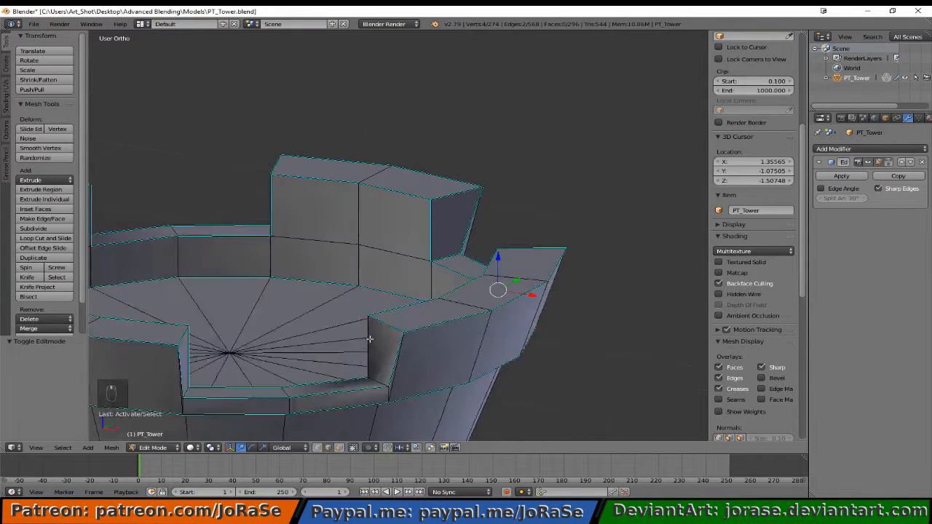
{"action": "right_click", "coordinate": [386, 394], "text": "shift"}
{"action": "right_click", "coordinate": [378, 380], "text": "shift"}
{"action": "right_click", "coordinate": [375, 356], "text": "shift"}
{"action": "scroll", "coordinate": [316, 366], "scroll_direction": "down", "scroll_amount": 2}
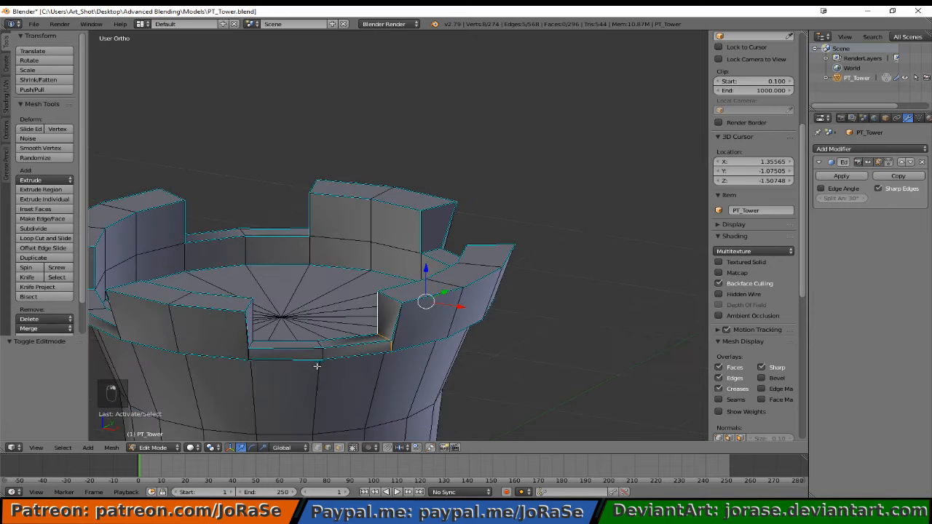
Step: Add another block's inner vertical corner edge and the remaining short vertical rim edges at the gap corners to the selection
{"action": "right_click", "coordinate": [251, 329], "text": "shift"}
{"action": "middle_click_drag", "start_coordinate": [275, 350], "coordinate": [410, 260]}
{"action": "scroll", "coordinate": [398, 348], "scroll_direction": "up", "scroll_amount": 4}
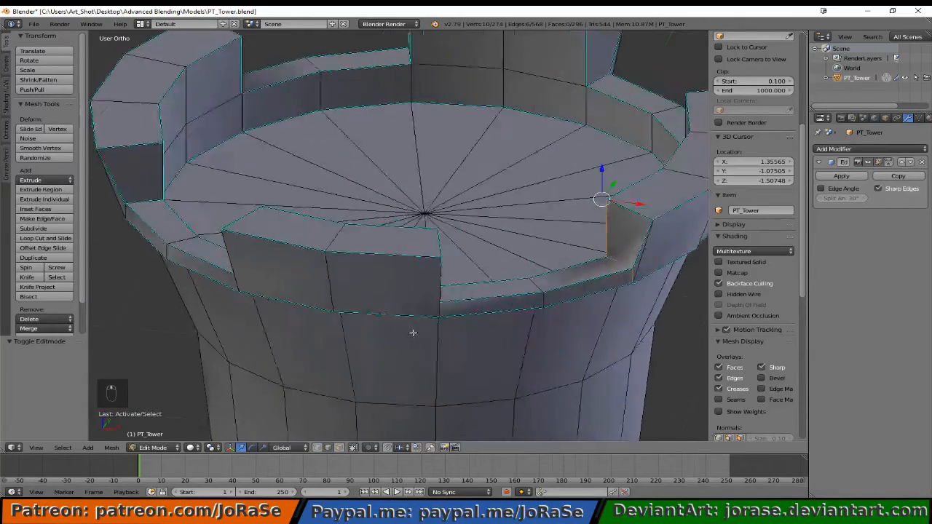
{"action": "middle_click_drag", "start_coordinate": [413, 333], "coordinate": [361, 329]}
{"action": "right_click", "coordinate": [218, 271], "text": "shift"}
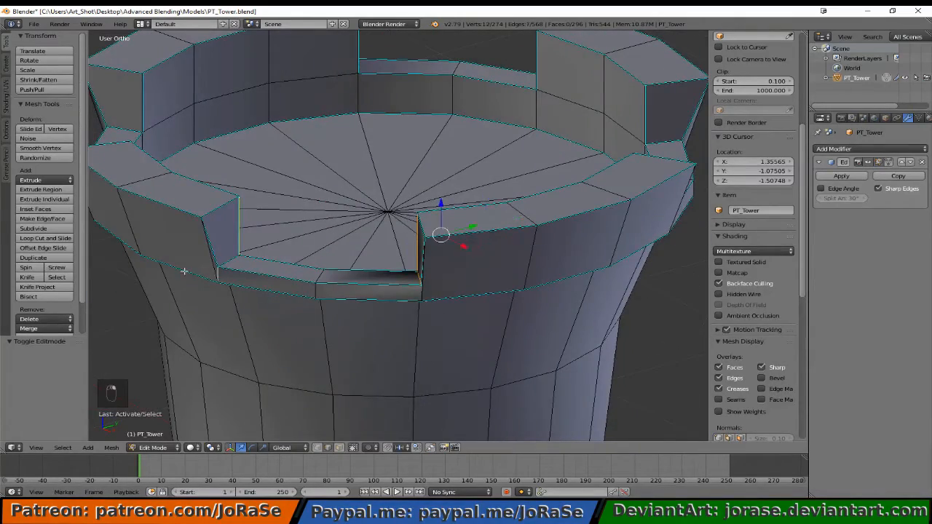
{"action": "middle_click_drag", "start_coordinate": [184, 272], "coordinate": [256, 271]}
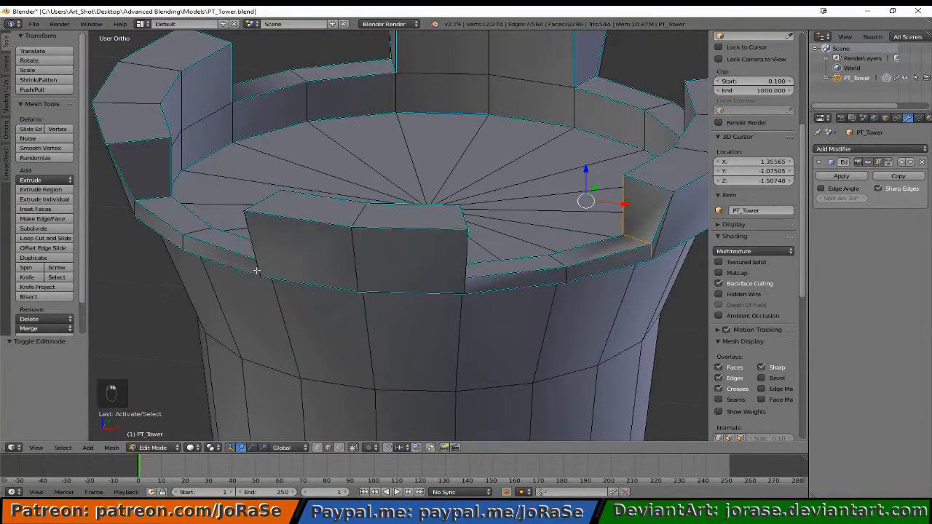
{"action": "right_click", "coordinate": [137, 209], "text": "shift"}
{"action": "middle_click_drag", "start_coordinate": [141, 216], "coordinate": [565, 254]}
{"action": "right_click", "coordinate": [638, 245], "text": "shift"}
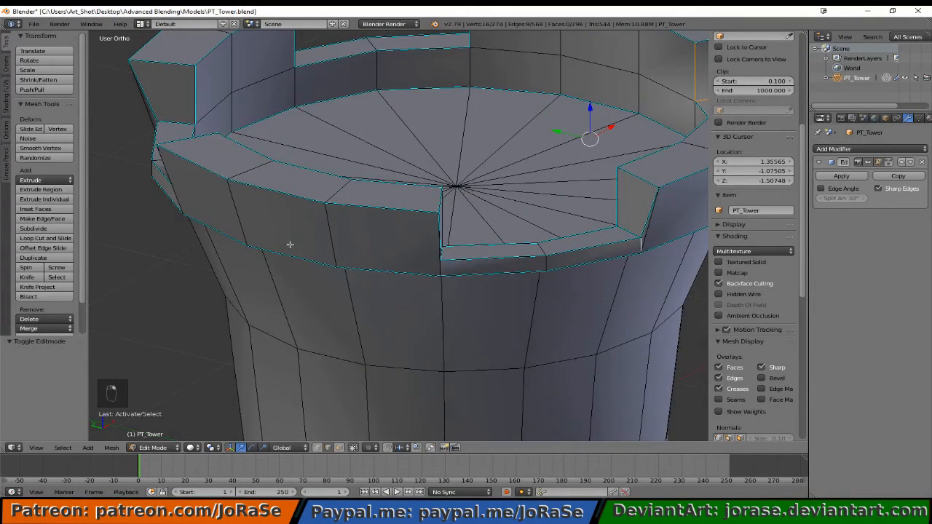
Step: Add the base edge of the remaining smooth-shaded end face to the selection, mark all selected edges as sharp, and clear the selection
{"action": "middle_click_drag", "start_coordinate": [290, 245], "coordinate": [614, 268]}
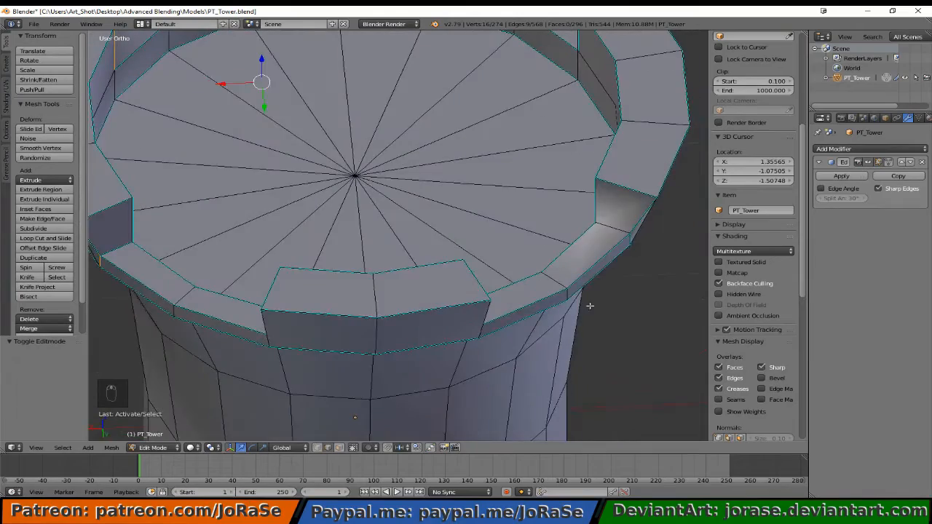
{"action": "middle_click_drag", "start_coordinate": [590, 306], "coordinate": [460, 250]}
{"action": "right_click", "coordinate": [571, 225], "text": "shift"}
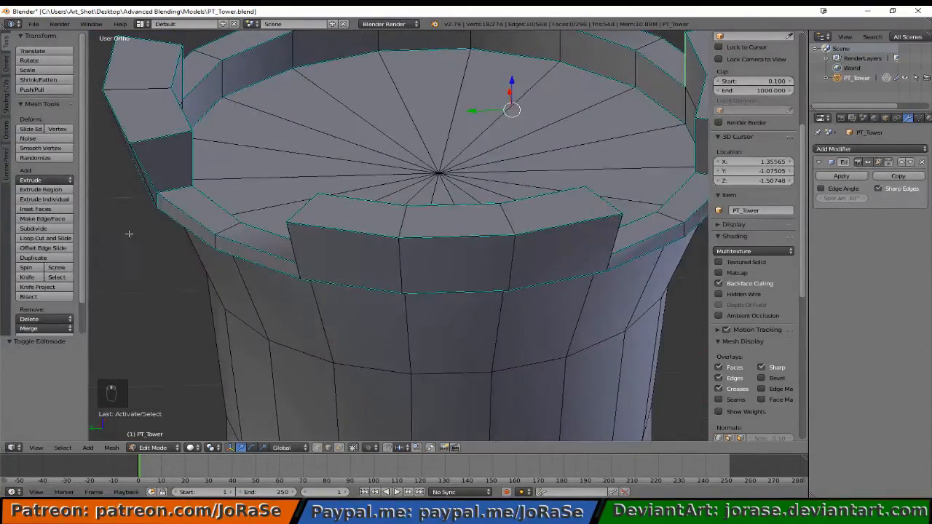
{"action": "middle_click_drag", "start_coordinate": [129, 233], "coordinate": [310, 238]}
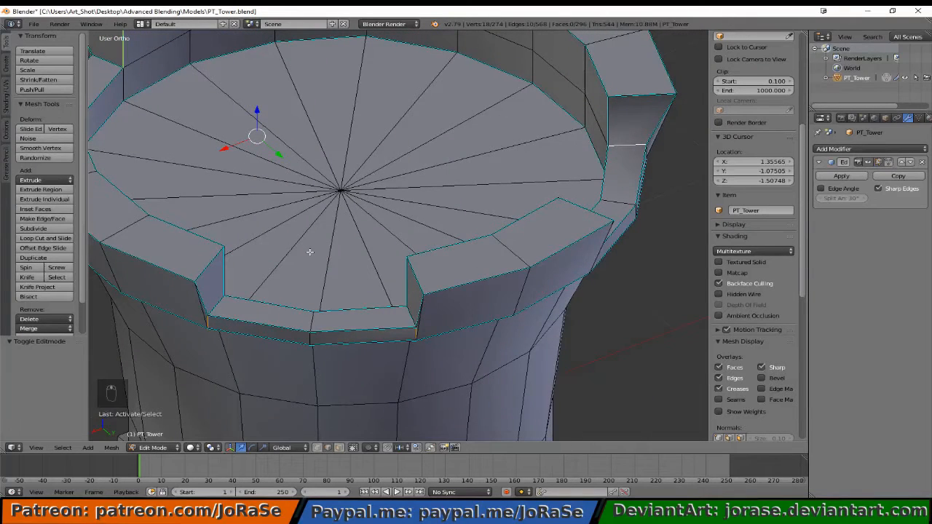
{"action": "key", "text": "ctrl+e"}
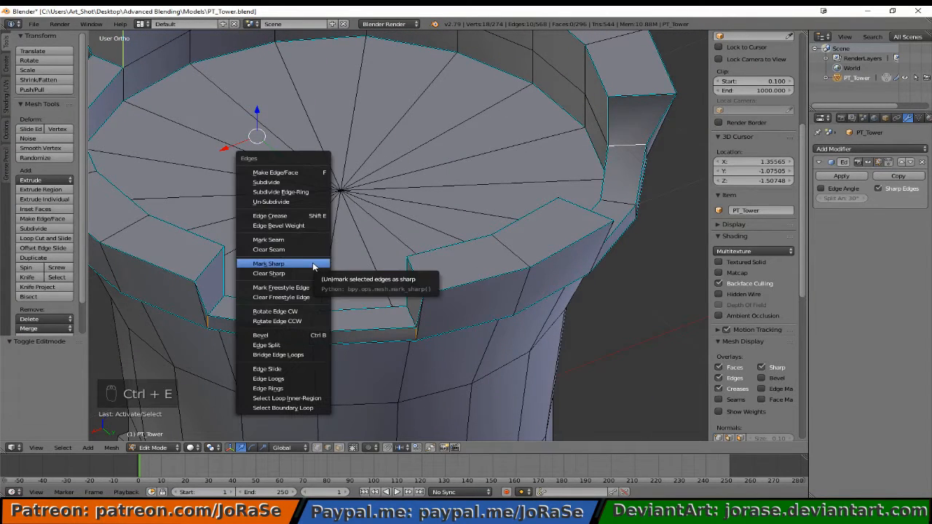
{"action": "left_click", "coordinate": [313, 262]}
{"action": "key", "text": "a"}
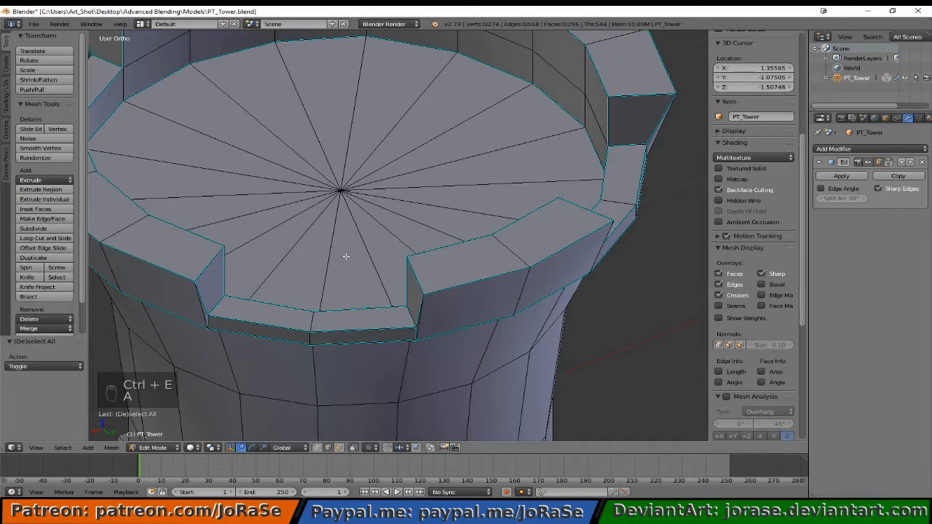
Step: Check the tower's shading in Object Mode, from the battlements down to the doorway
{"action": "key", "text": "Tab"}
{"action": "middle_click_drag", "start_coordinate": [346, 257], "coordinate": [324, 267]}
{"action": "scroll", "coordinate": [339, 272], "scroll_direction": "down", "scroll_amount": 4}
{"action": "middle_click_drag", "start_coordinate": [360, 300], "coordinate": [247, 272]}
{"action": "middle_click_drag", "start_coordinate": [418, 304], "coordinate": [304, 288]}
{"action": "scroll", "coordinate": [309, 295], "scroll_direction": "down", "scroll_amount": 4}
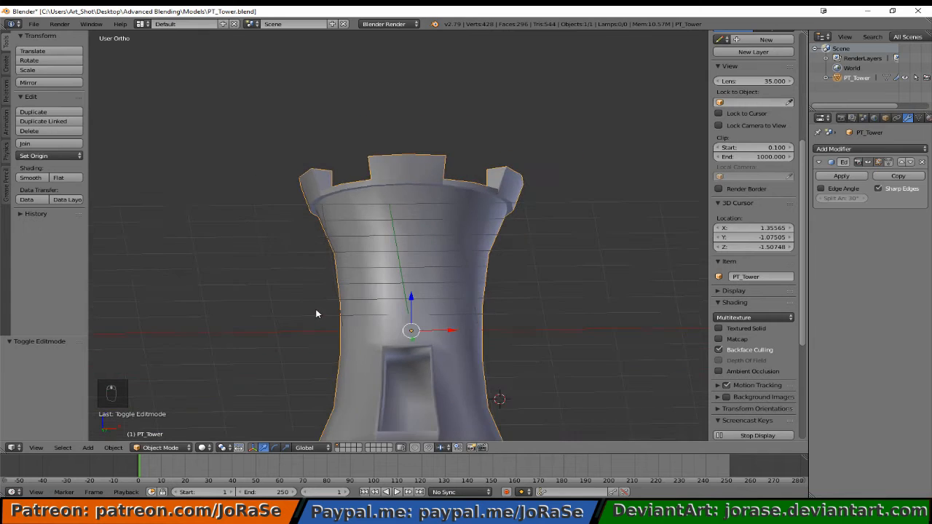
{"action": "middle_click_drag", "start_coordinate": [376, 271], "coordinate": [384, 304]}
Step: In Edit Mode, select the edges where one side and the top of the doorway frame meet the tower wall
{"action": "key", "text": "Tab"}
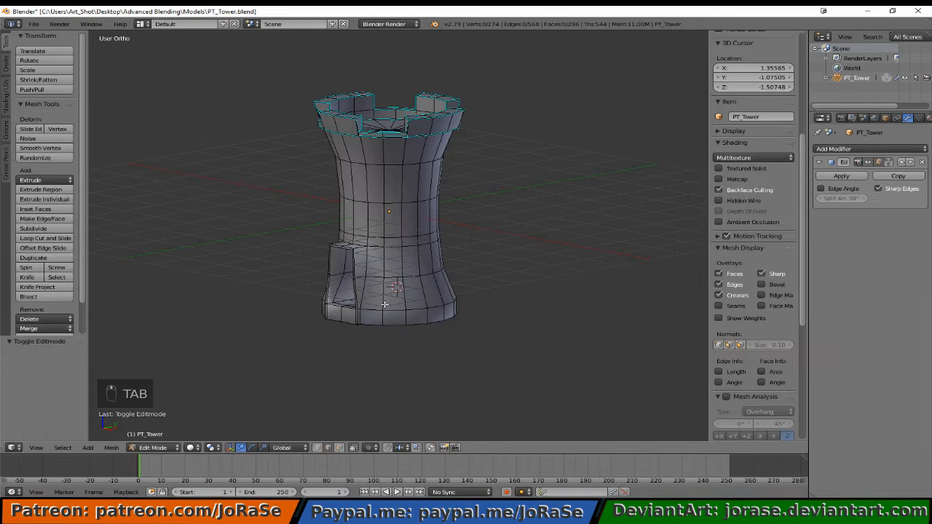
{"action": "scroll", "coordinate": [384, 304], "scroll_direction": "up", "scroll_amount": 4}
{"action": "right_click", "coordinate": [335, 279]}
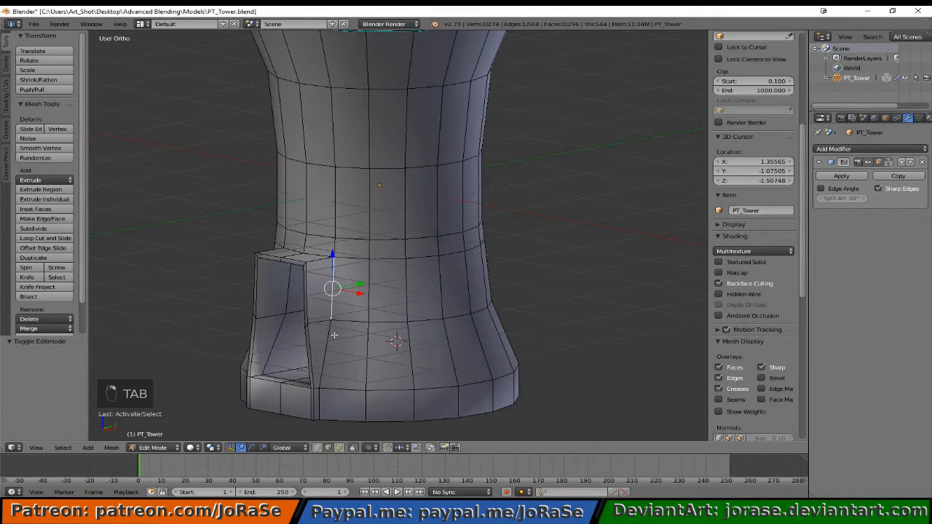
{"action": "right_click", "coordinate": [330, 345]}
{"action": "middle_click_drag", "start_coordinate": [330, 362], "coordinate": [340, 387]}
{"action": "right_click", "coordinate": [326, 278], "text": "shift"}
{"action": "right_click", "coordinate": [300, 279], "text": "shift"}
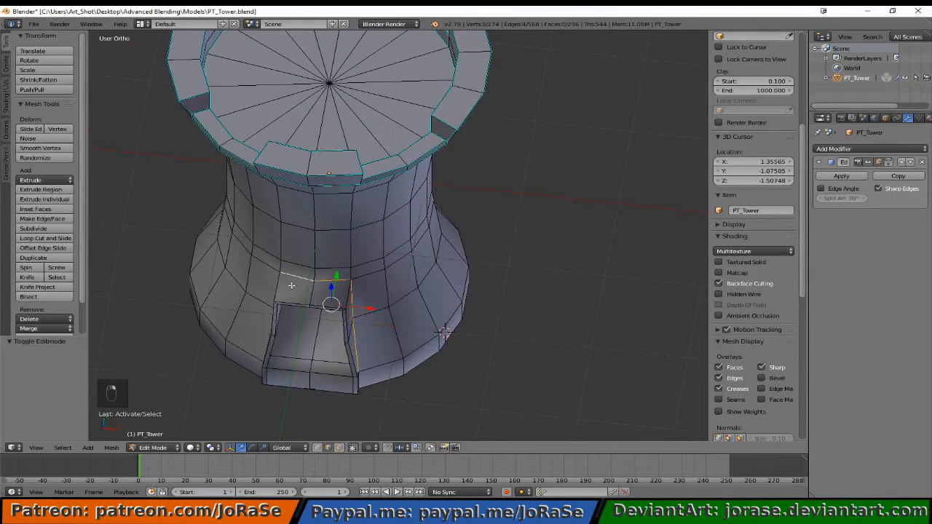
Step: Add the edges joining the doorway frame's other side to the tower wall, plus the short vertical base edges below both sides
{"action": "middle_click_drag", "start_coordinate": [257, 300], "coordinate": [350, 279]}
{"action": "right_click", "coordinate": [385, 356], "text": "shift"}
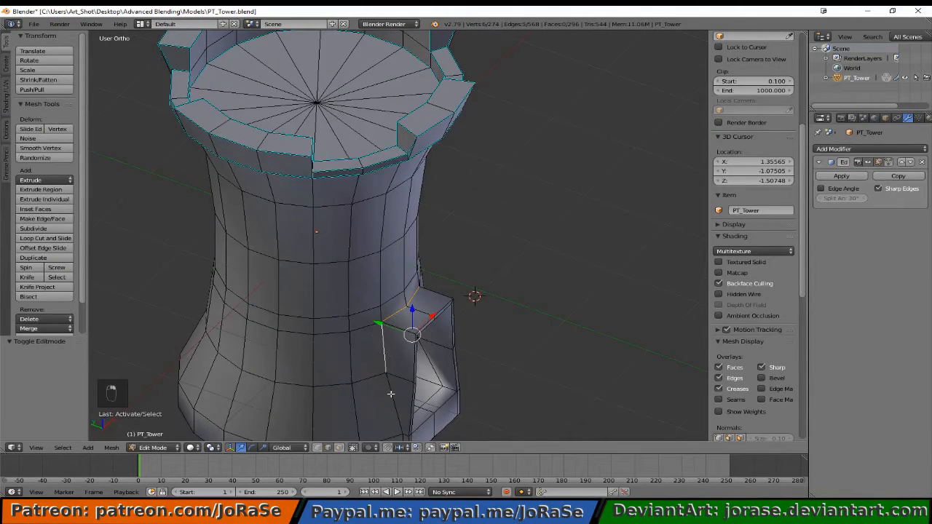
{"action": "right_click", "coordinate": [395, 404], "text": "shift"}
{"action": "middle_click_drag", "start_coordinate": [396, 389], "coordinate": [342, 292], "text": "shift"}
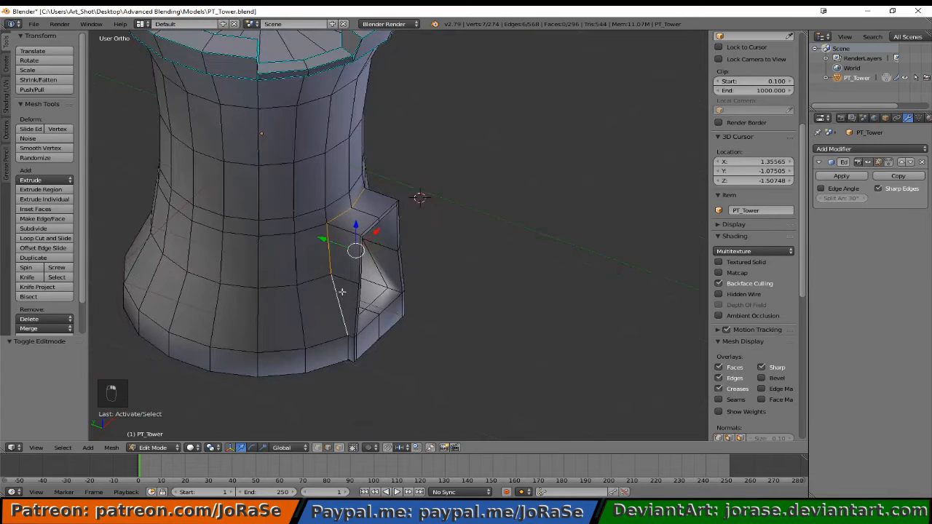
{"action": "right_click", "coordinate": [349, 347], "text": "shift"}
{"action": "middle_click_drag", "start_coordinate": [386, 342], "coordinate": [233, 322]}
{"action": "right_click", "coordinate": [405, 318], "text": "shift"}
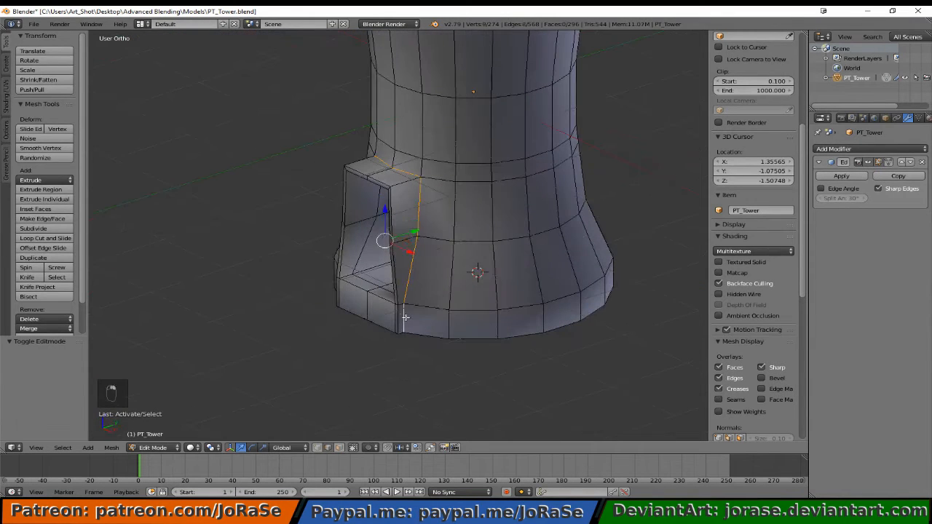
Step: Mark the selected doorway junction edges as sharp, clear the selection, and check the shading in Object Mode
{"action": "key", "text": "ctrl+e"}
{"action": "left_click", "coordinate": [363, 319]}
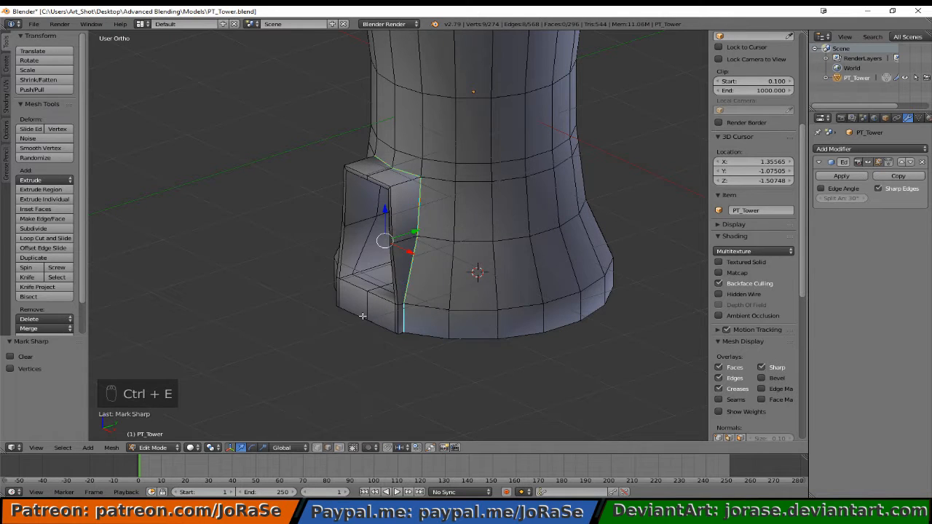
{"action": "key", "text": "a"}
{"action": "key", "text": "Tab"}
{"action": "middle_click_drag", "start_coordinate": [256, 284], "coordinate": [339, 292]}
Step: Mark the doorway frame's inner and outer front edges plus the sill edges as sharp, and check the shading in Object Mode
{"action": "key", "text": "Tab"}
{"action": "key", "text": "a"}
{"action": "key", "text": "a"}
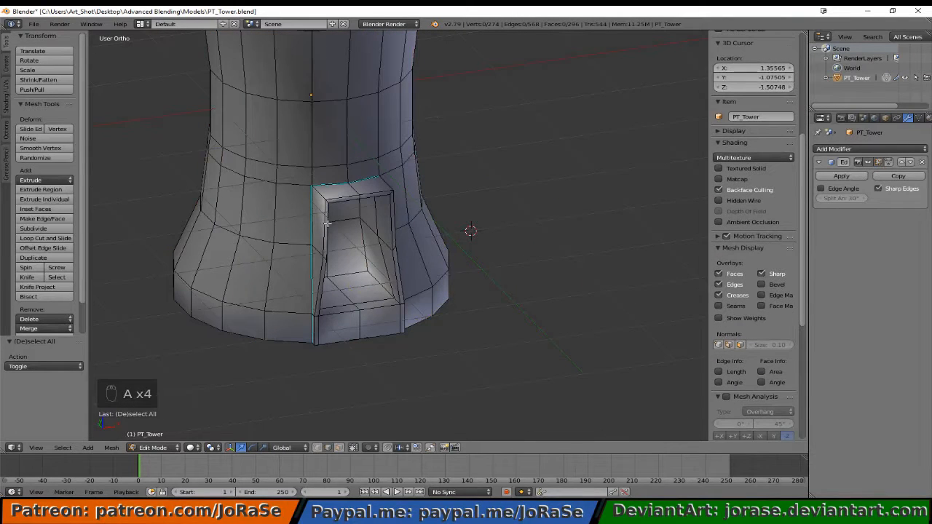
{"action": "right_click", "coordinate": [332, 232], "text": "alt"}
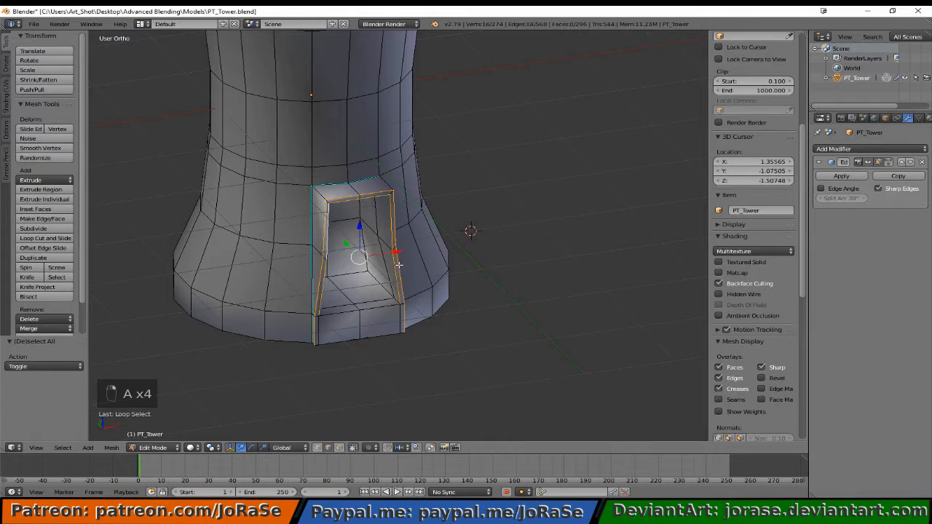
{"action": "right_click", "coordinate": [391, 304], "text": "shift"}
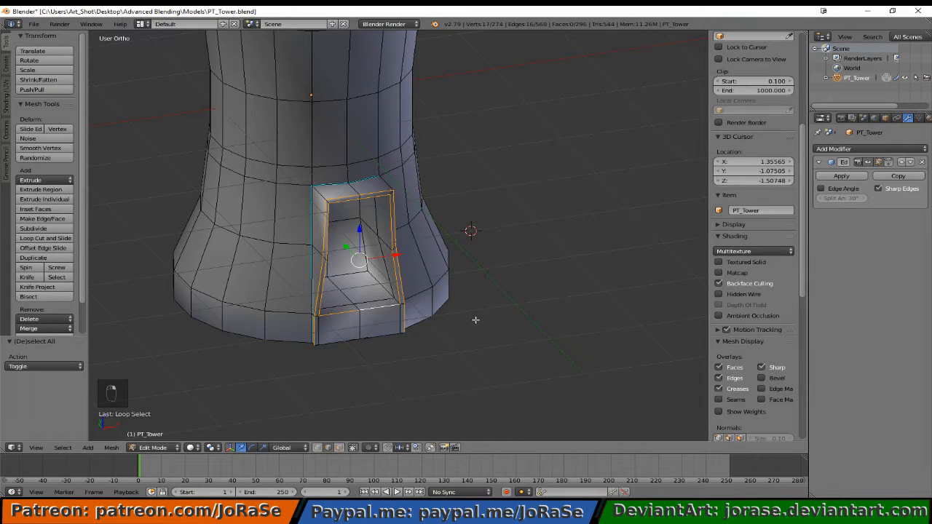
{"action": "key", "text": "ctrl+e"}
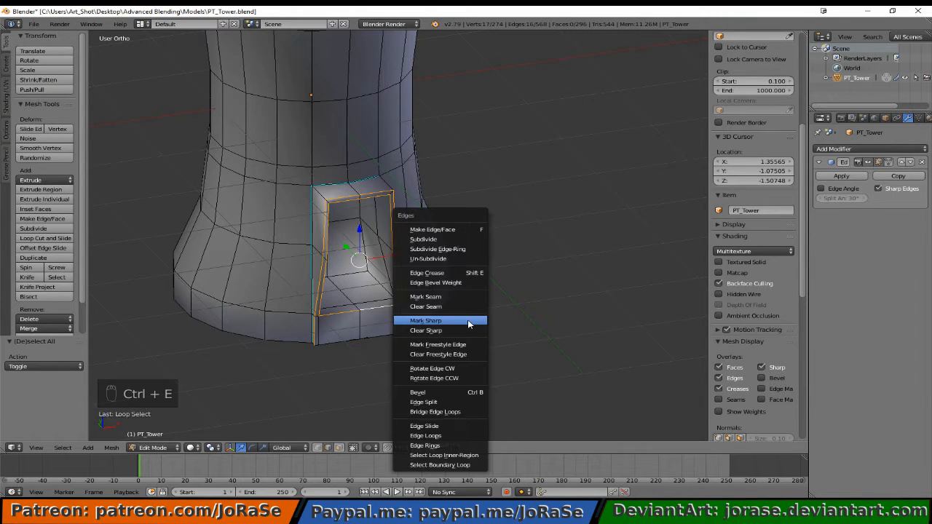
{"action": "left_click", "coordinate": [467, 321]}
{"action": "key", "text": "a"}
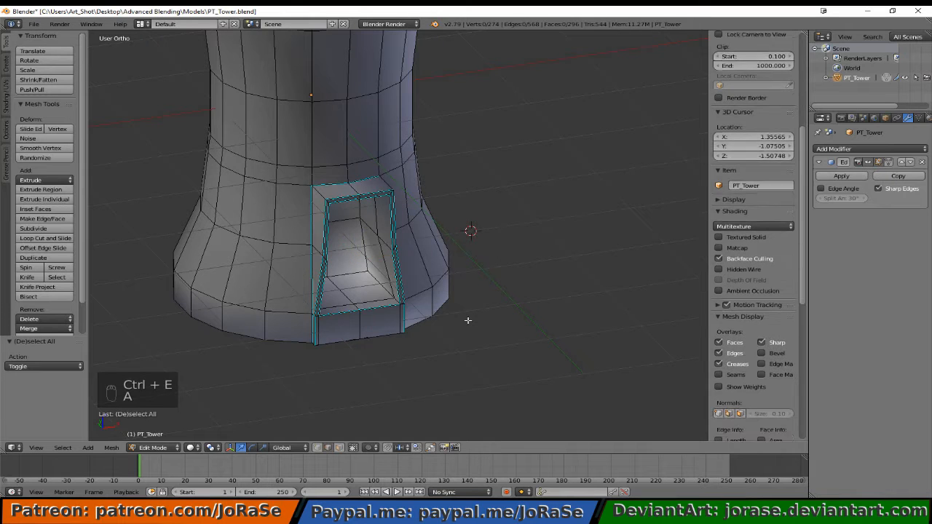
{"action": "key", "text": "Tab"}
{"action": "mouse_move", "coordinate": [462, 318]}
{"action": "middle_mouse_down"}
{"action": "mouse_move", "coordinate": [374, 303]}
{"action": "mouse_move", "coordinate": [454, 308]}
{"action": "middle_mouse_up"}
Step: Mark the two short upper corner edges running from the doorway frame back to the wall as sharp, and check the shading
{"action": "key", "text": "Tab"}
{"action": "middle_click_drag", "start_coordinate": [359, 274], "coordinate": [369, 236]}
{"action": "right_click", "coordinate": [333, 206]}
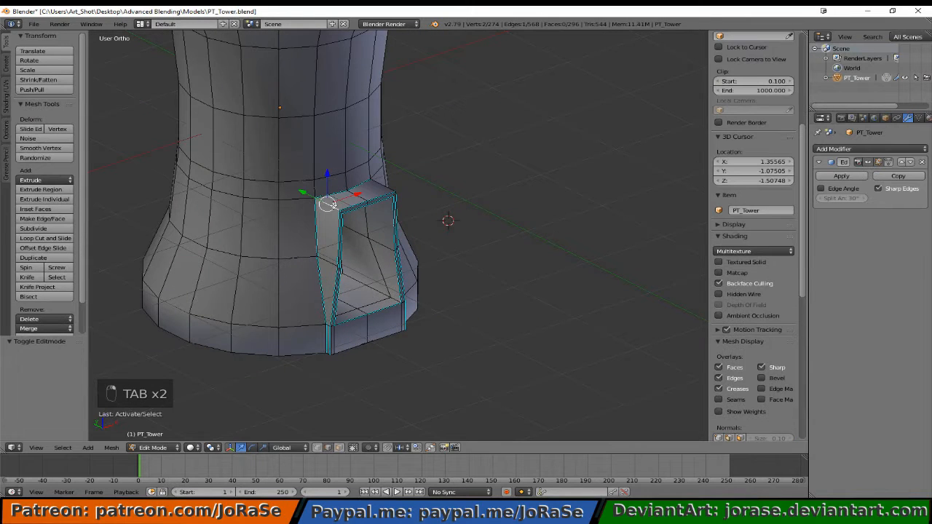
{"action": "right_click", "coordinate": [394, 190], "text": "shift"}
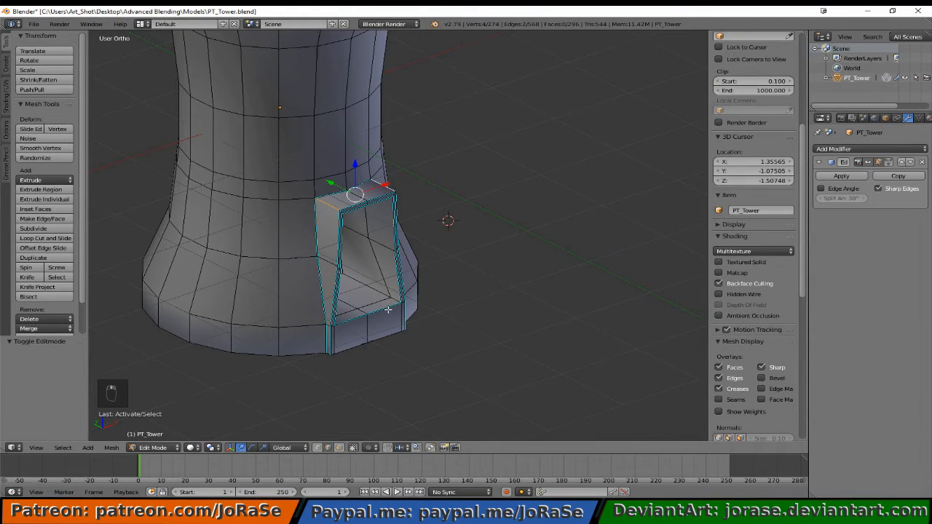
{"action": "middle_click_drag", "start_coordinate": [388, 309], "coordinate": [361, 296]}
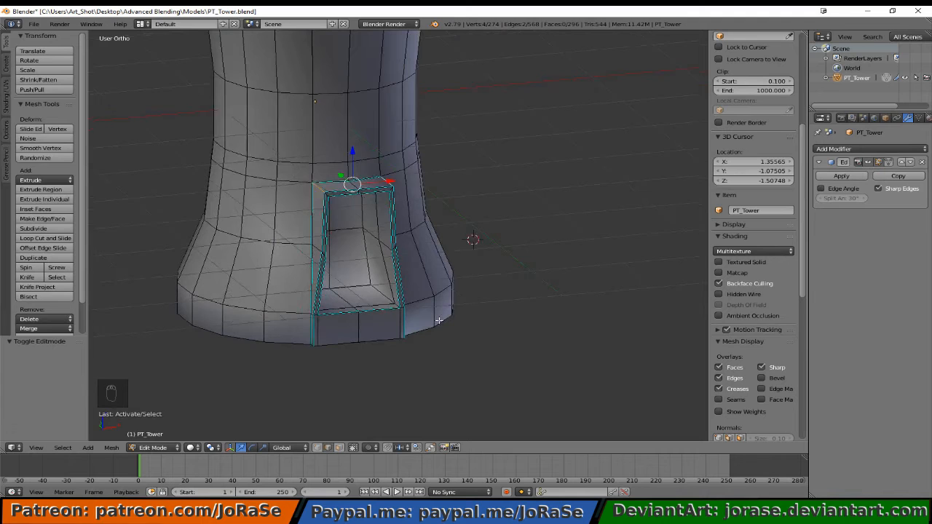
{"action": "key", "text": "ctrl+e"}
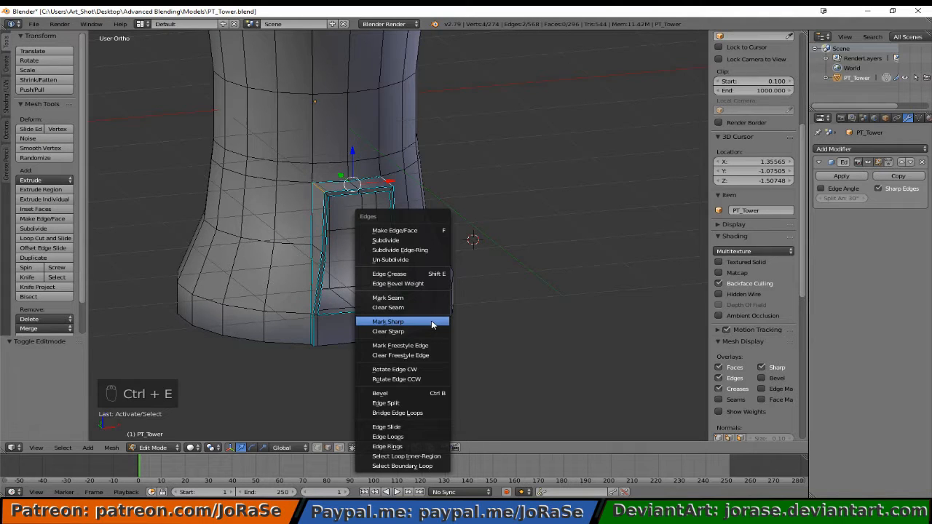
{"action": "left_click", "coordinate": [433, 322]}
{"action": "key", "text": "a"}
{"action": "key", "text": "Tab"}
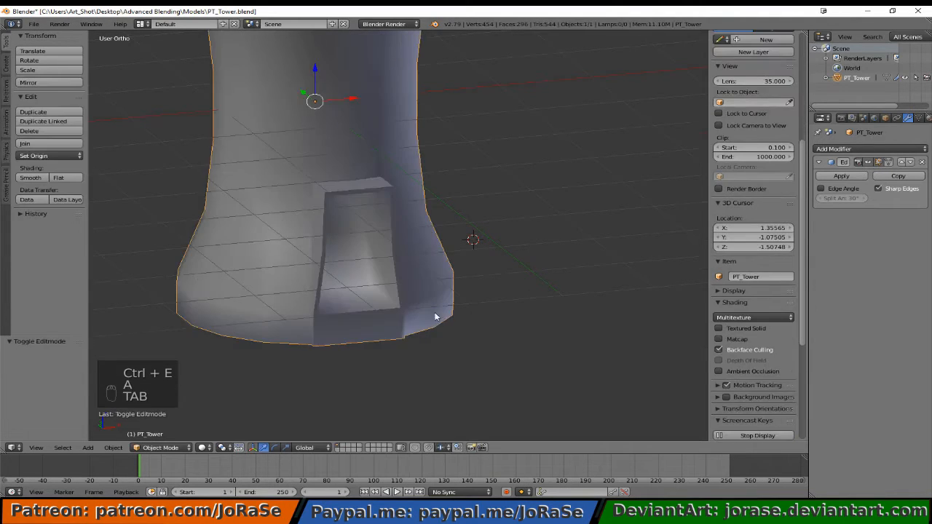
{"action": "middle_click_drag", "start_coordinate": [434, 317], "coordinate": [399, 346]}
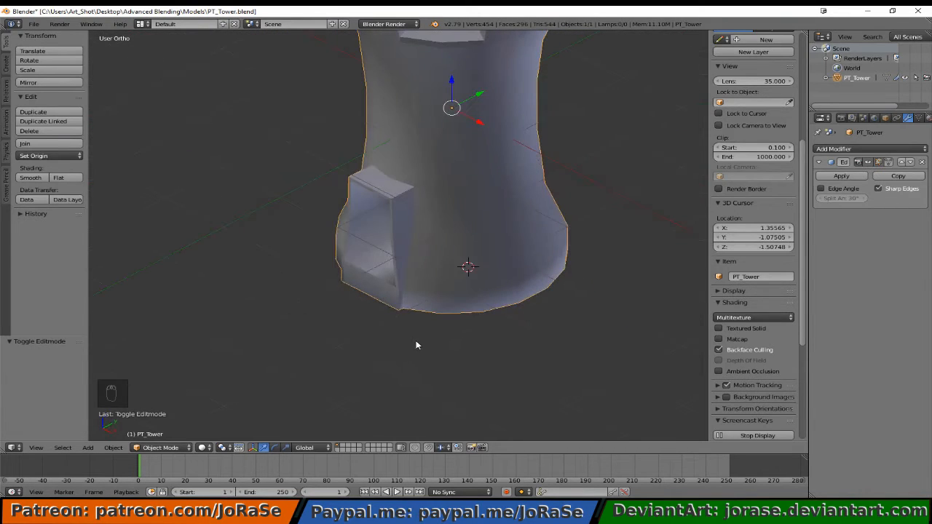
Step: In Edit Mode, select the edges around the floor inside the doorway recess
{"action": "key", "text": "Tab"}
{"action": "scroll", "coordinate": [397, 348], "scroll_direction": "up", "scroll_amount": 5}
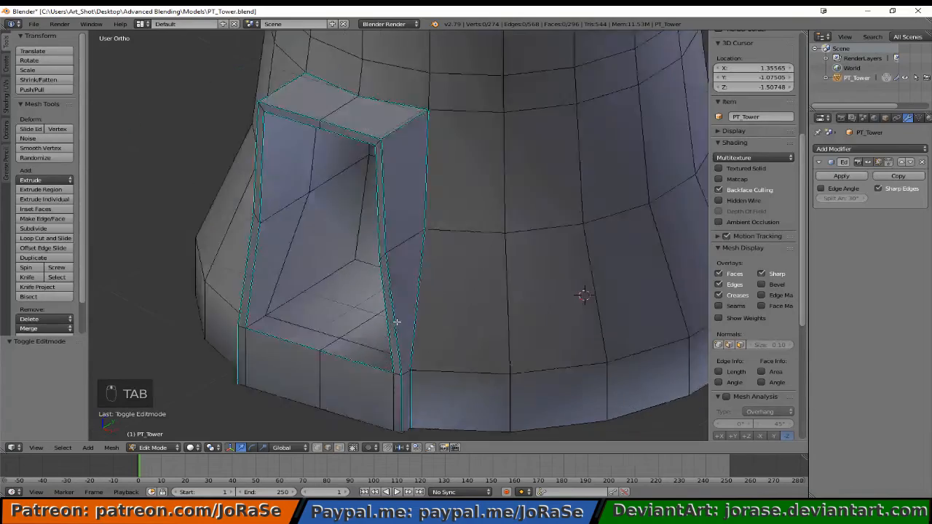
{"action": "middle_click_drag", "start_coordinate": [397, 321], "coordinate": [479, 306]}
{"action": "right_click", "coordinate": [325, 362], "text": "alt"}
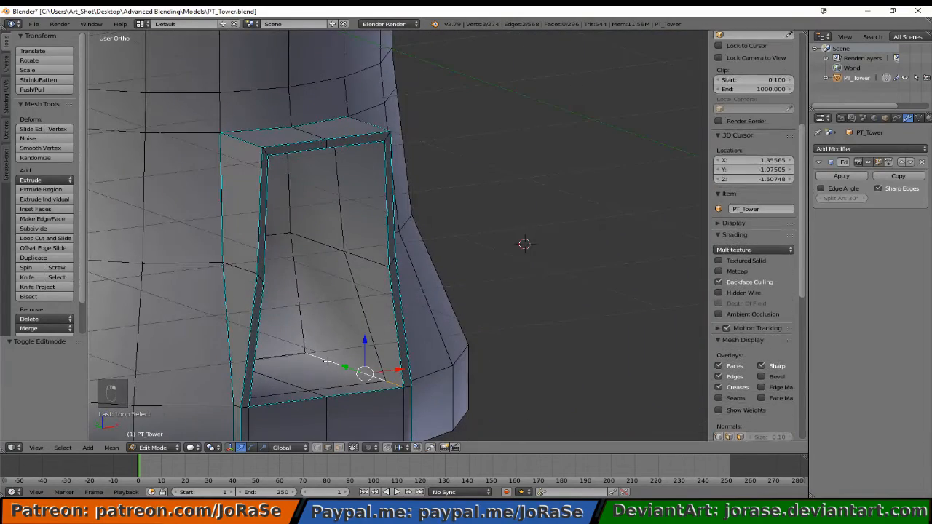
{"action": "right_click", "coordinate": [295, 352], "text": "shift"}
{"action": "middle_click_drag", "start_coordinate": [311, 355], "coordinate": [220, 371]}
{"action": "right_click", "coordinate": [288, 303], "text": "alt+shift"}
{"action": "middle_click_drag", "start_coordinate": [250, 331], "coordinate": [335, 169]}
{"action": "right_click", "coordinate": [343, 156], "text": "alt+shift"}
{"action": "right_click", "coordinate": [369, 143], "text": "shift"}
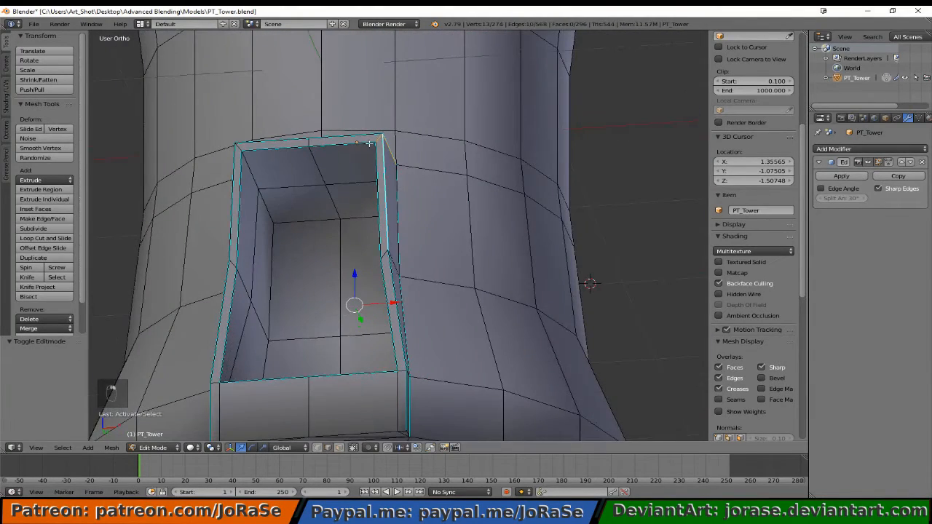
{"action": "right_click", "coordinate": [377, 141], "text": "shift"}
{"action": "right_click", "coordinate": [379, 155], "text": "shift"}
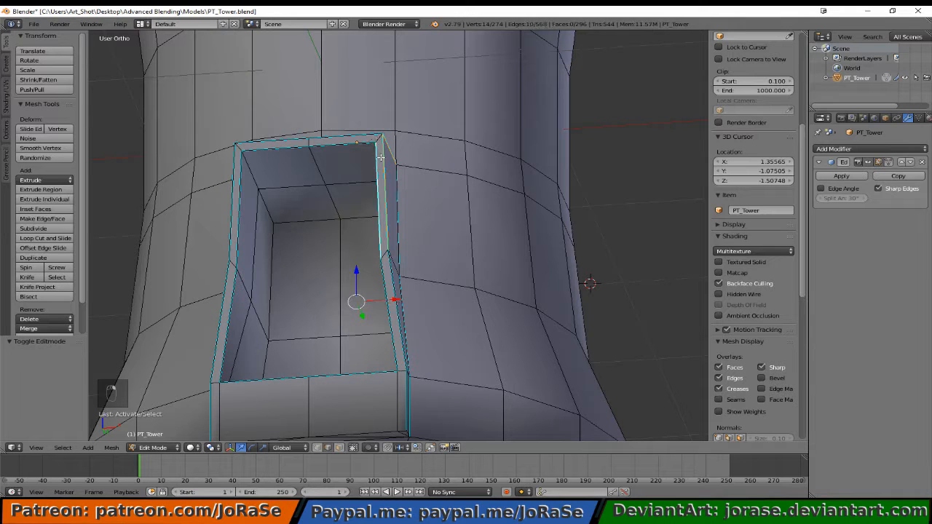
{"action": "right_click", "coordinate": [383, 157], "text": "shift"}
{"action": "right_click", "coordinate": [380, 157], "text": "shift"}
{"action": "right_click", "coordinate": [386, 148], "text": "shift"}
{"action": "right_click", "coordinate": [387, 148], "text": "shift"}
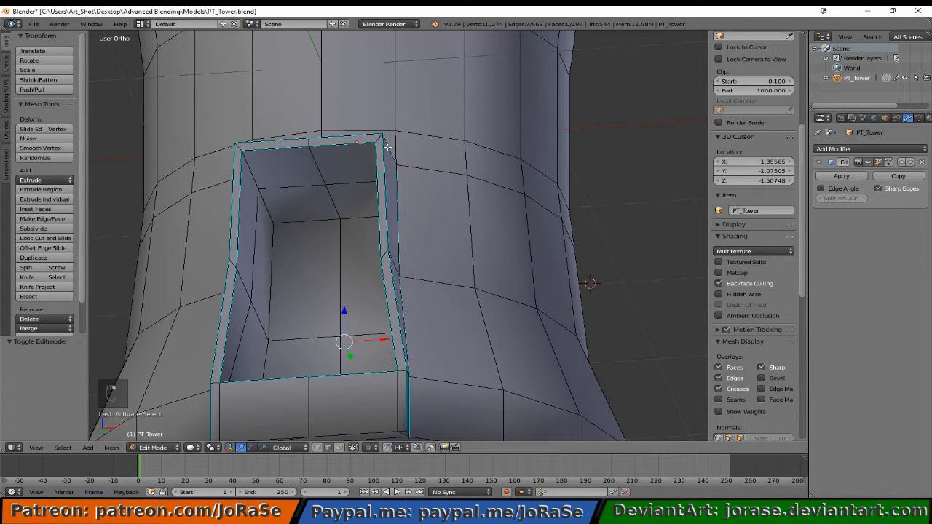
Step: Add the ceiling's side edges and the back wall's top edges inside the doorway recess to the selection
{"action": "right_click", "coordinate": [264, 176], "text": "shift"}
{"action": "right_click", "coordinate": [274, 202], "text": "shift"}
{"action": "right_click", "coordinate": [295, 230], "text": "shift"}
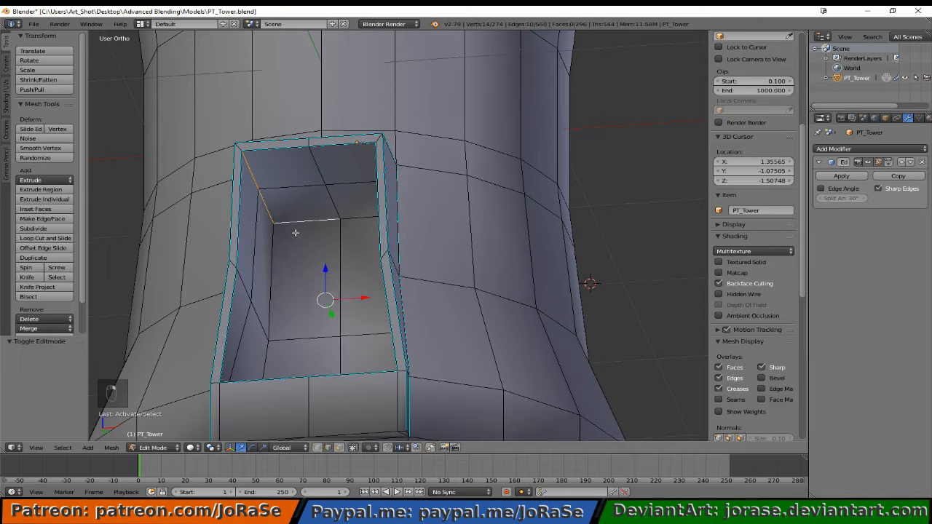
{"action": "right_click", "coordinate": [353, 214], "text": "shift"}
Step: Add the vertical corner edges on both sides of the recess's back wall and its missing bottom edge to the selection
{"action": "right_click", "coordinate": [280, 264], "text": "shift"}
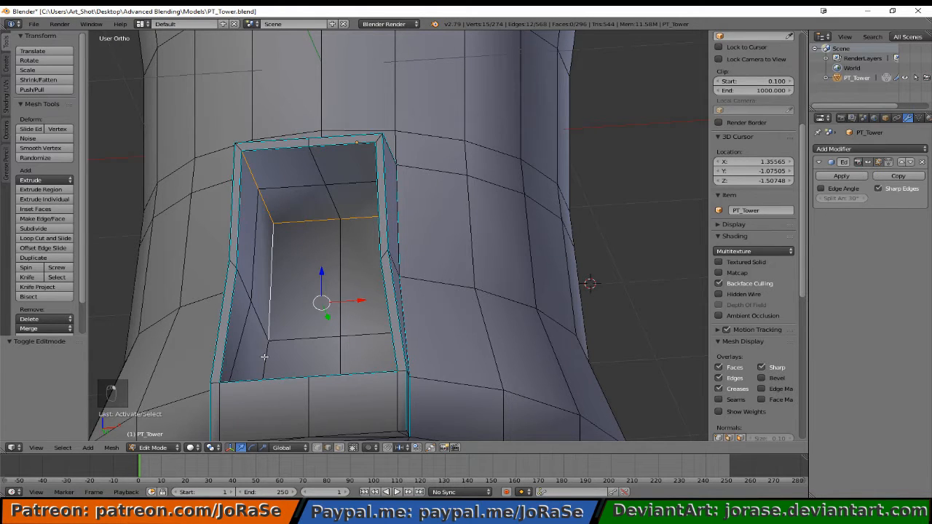
{"action": "middle_click_drag", "start_coordinate": [264, 264], "coordinate": [306, 312]}
{"action": "right_click", "coordinate": [318, 291], "text": "shift"}
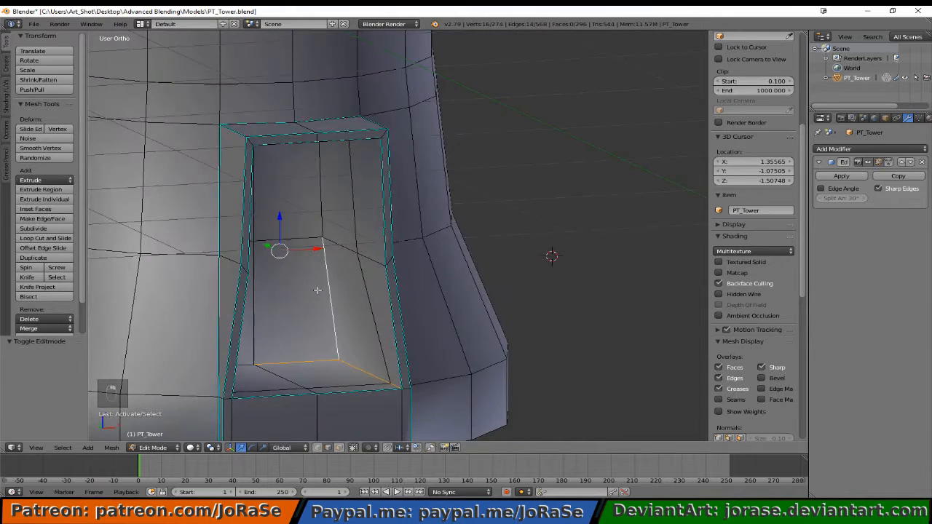
{"action": "right_click", "coordinate": [317, 207], "text": "shift"}
{"action": "middle_click_drag", "start_coordinate": [299, 224], "coordinate": [254, 226]}
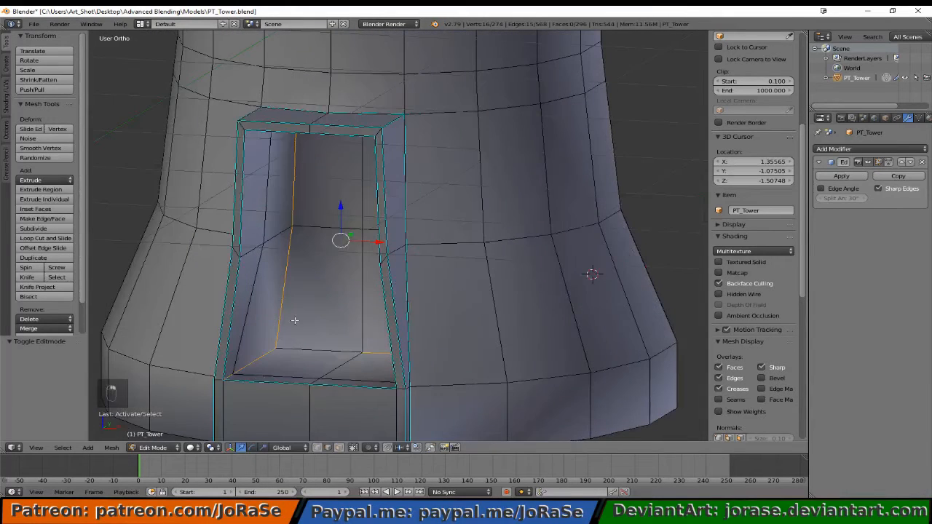
{"action": "right_click", "coordinate": [296, 346], "text": "shift"}
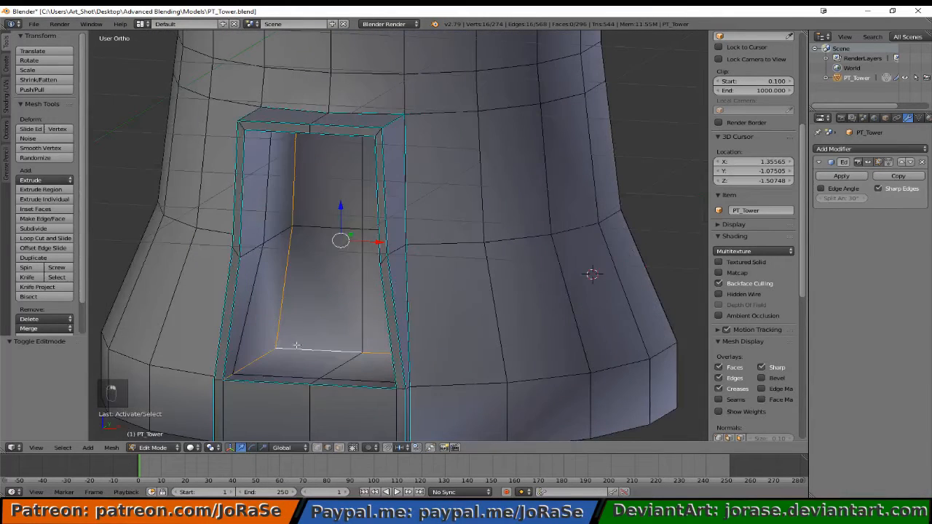
Step: Mark the selected recess edges as sharp, clear the selection, and check the whole tower's shading in Object Mode
{"action": "key", "text": "ctrl+e"}
{"action": "left_click", "coordinate": [328, 308]}
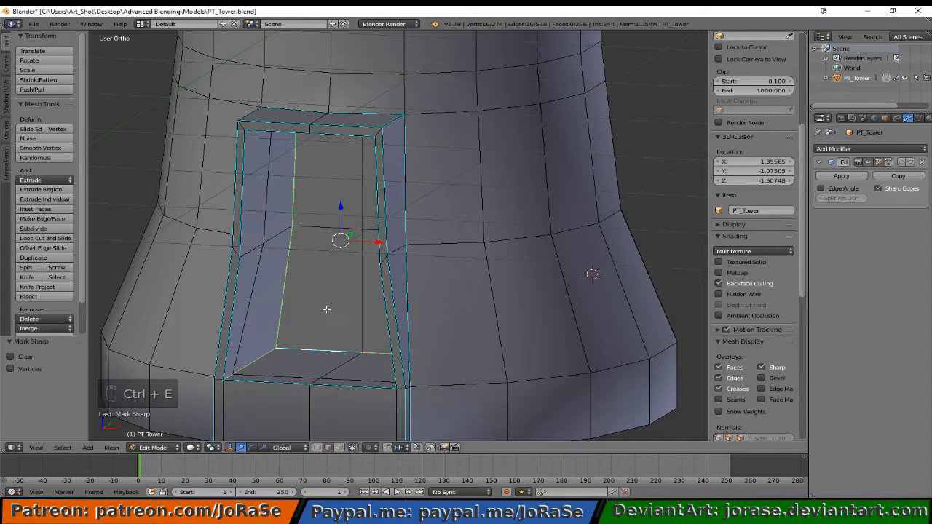
{"action": "key", "text": "a"}
{"action": "key", "text": "Tab"}
{"action": "scroll", "coordinate": [312, 338], "scroll_direction": "down", "scroll_amount": 5}
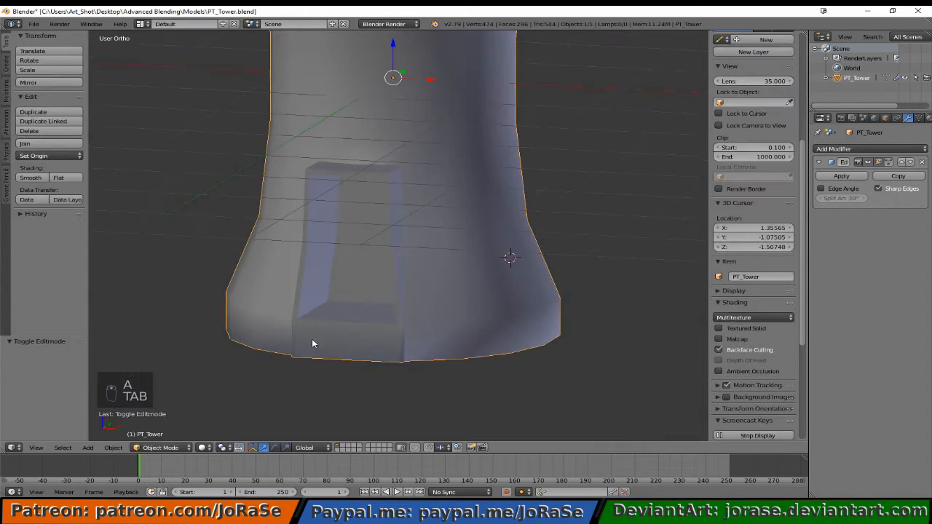
{"action": "middle_click_drag", "start_coordinate": [309, 340], "coordinate": [303, 390]}
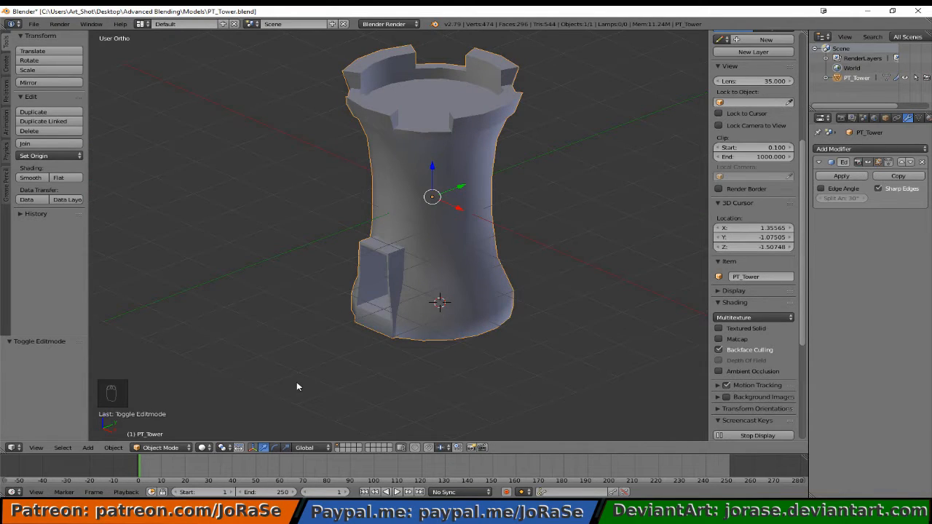
Step: Mark the loop along the upper edge of the tower's base band as sharp, clear the selection, and check the shading in Object Mode
{"action": "key", "text": "Tab"}
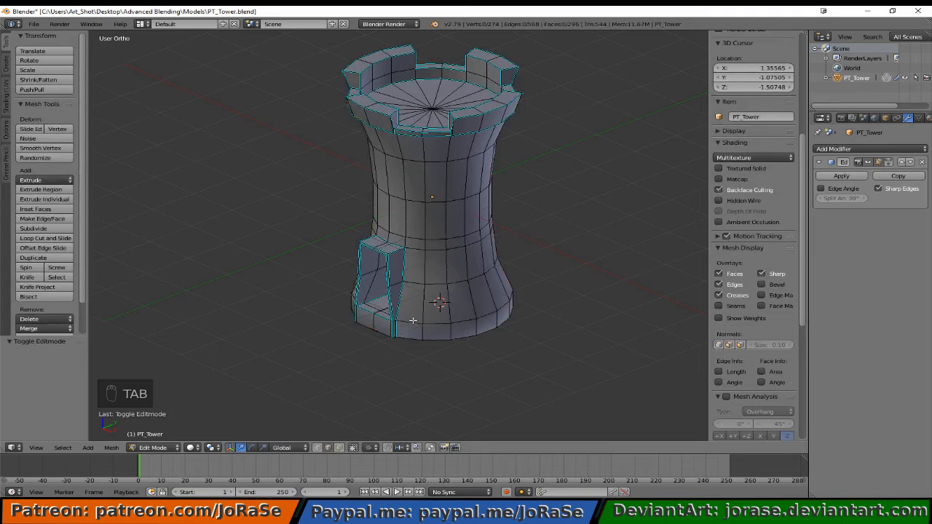
{"action": "left_click", "coordinate": [412, 321], "text": "alt"}
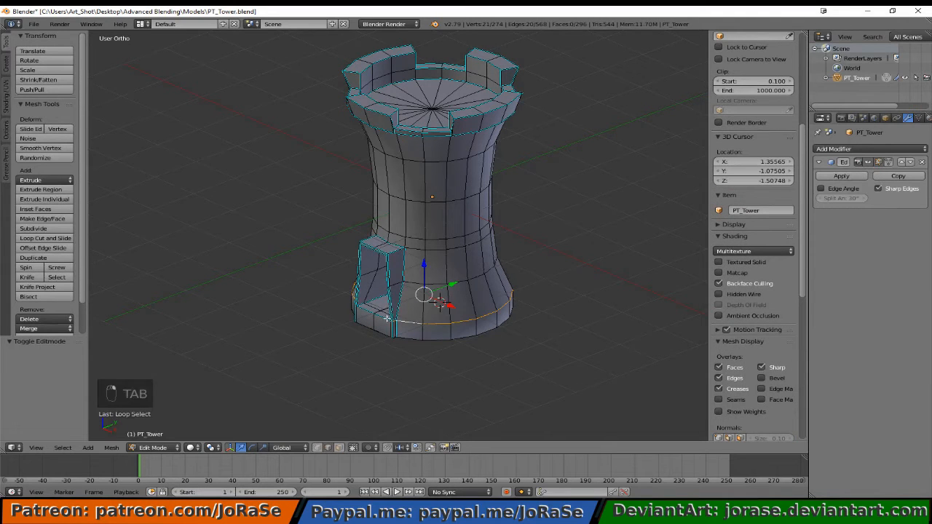
{"action": "middle_click_drag", "start_coordinate": [389, 319], "coordinate": [474, 327]}
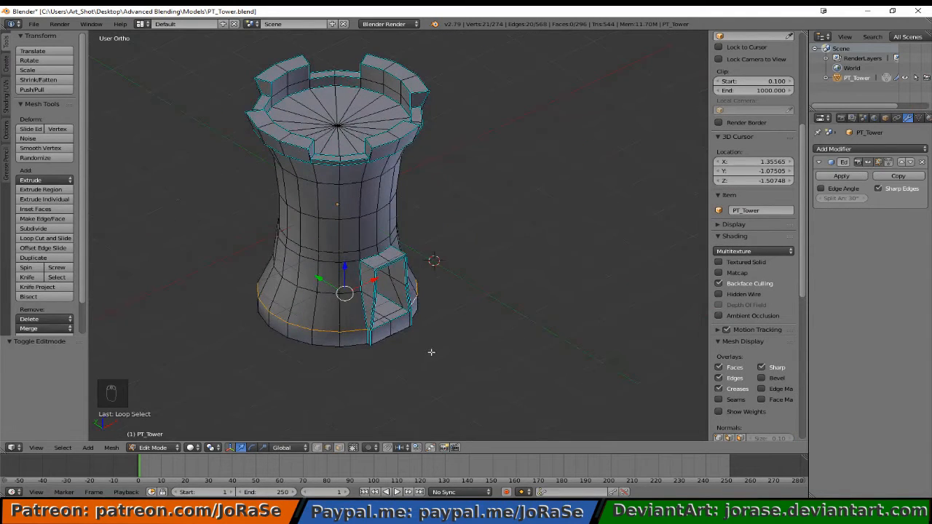
{"action": "key", "text": "ctrl+e"}
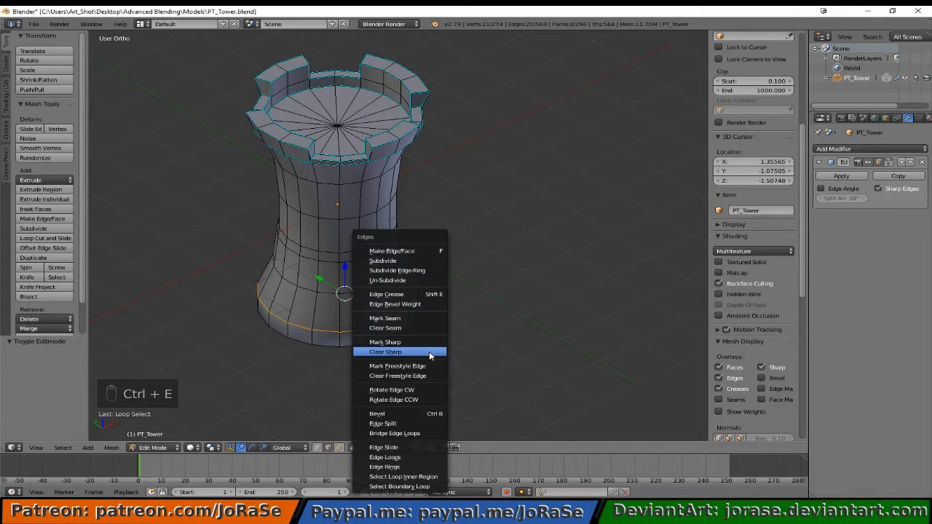
{"action": "left_click", "coordinate": [432, 343]}
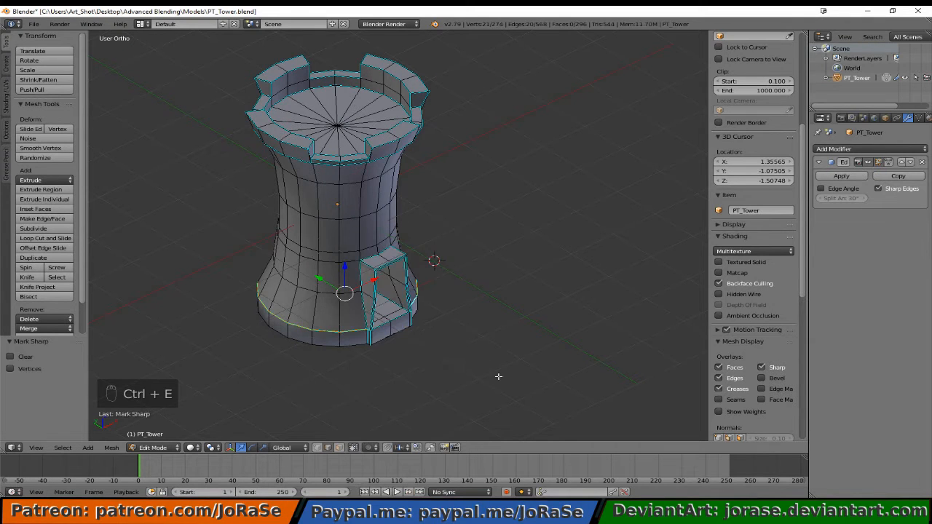
{"action": "key", "text": "a"}
{"action": "key", "text": "Tab"}
{"action": "middle_click_drag", "start_coordinate": [498, 376], "coordinate": [279, 314]}
Step: Clear the sharp marking from the vertical base edges where the doorway meets the tower on both sides, and check the shading
{"action": "key", "text": "Tab"}
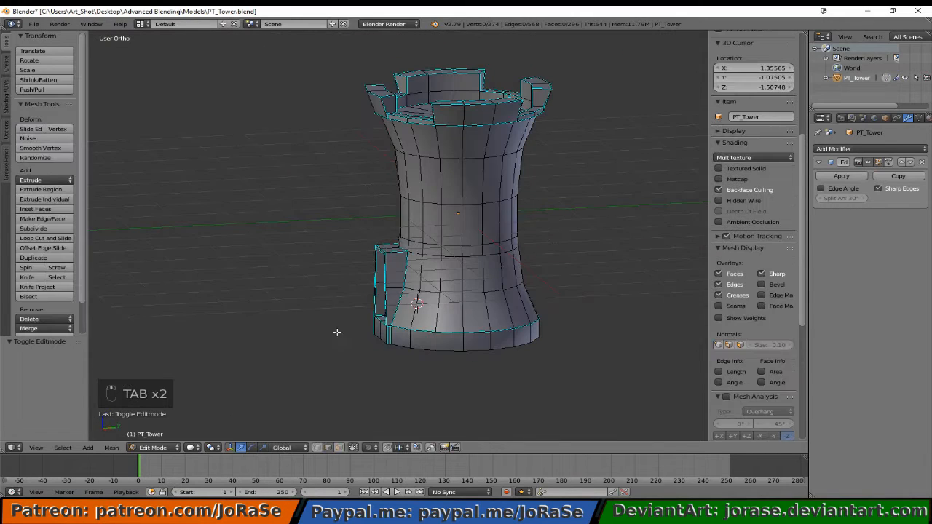
{"action": "right_click", "coordinate": [392, 335]}
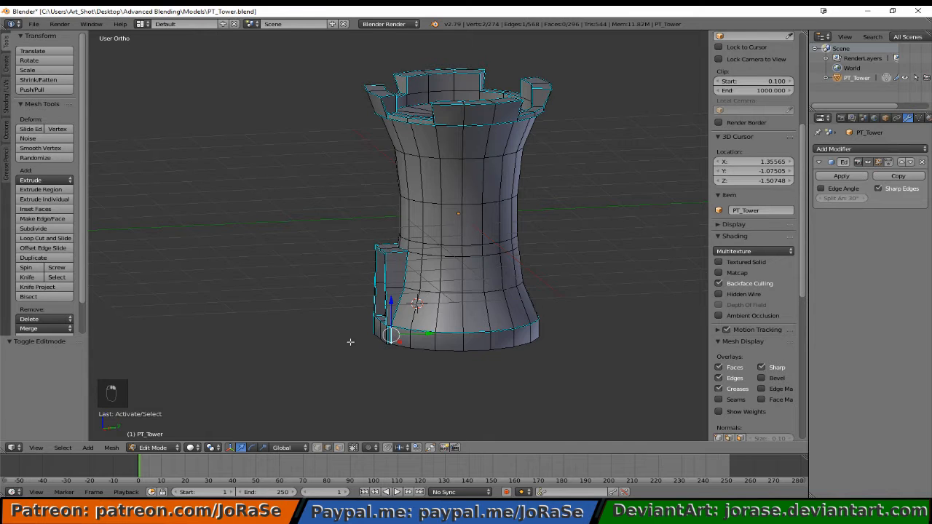
{"action": "middle_click_drag", "start_coordinate": [350, 342], "coordinate": [528, 310]}
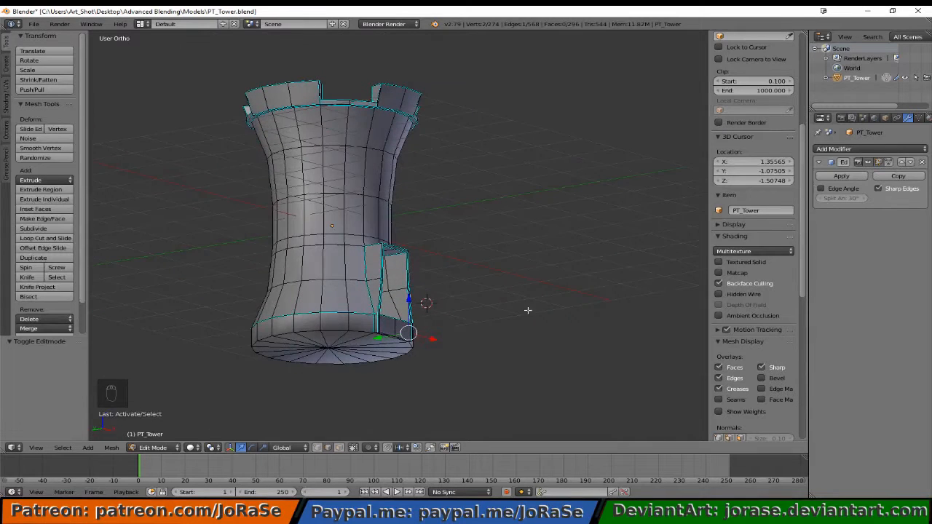
{"action": "right_click", "coordinate": [368, 321], "text": "shift"}
{"action": "key", "text": "ctrl+e"}
{"action": "left_click", "coordinate": [347, 348]}
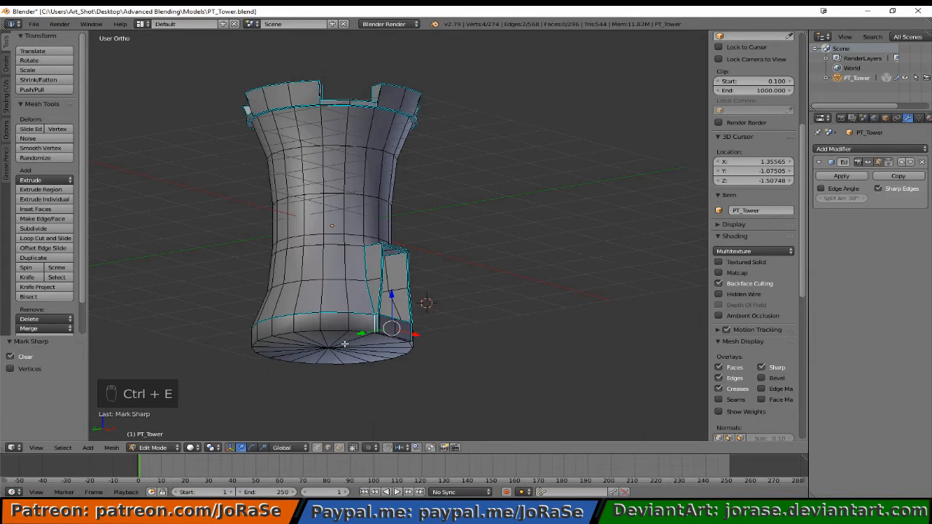
{"action": "key", "text": "a"}
{"action": "key", "text": "Tab"}
Step: Mark the perimeter loop around the tower's underside as sharp, clear the selection, and check the base shading in Object Mode
{"action": "key", "text": "Tab"}
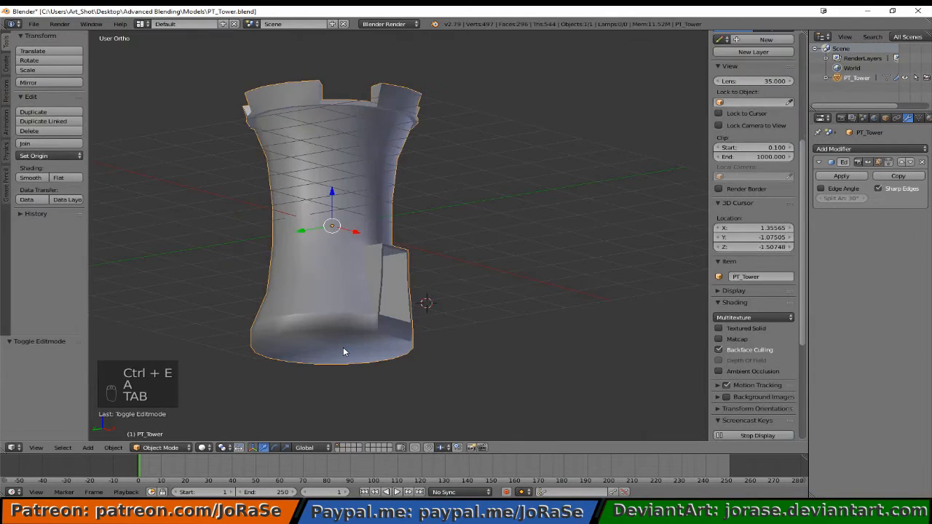
{"action": "right_click", "coordinate": [355, 342], "text": "alt"}
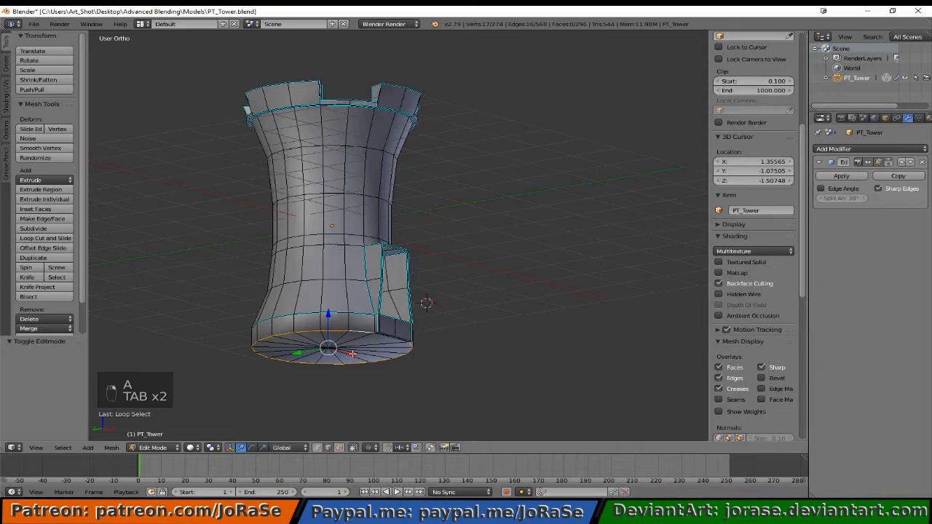
{"action": "key", "text": "ctrl+e"}
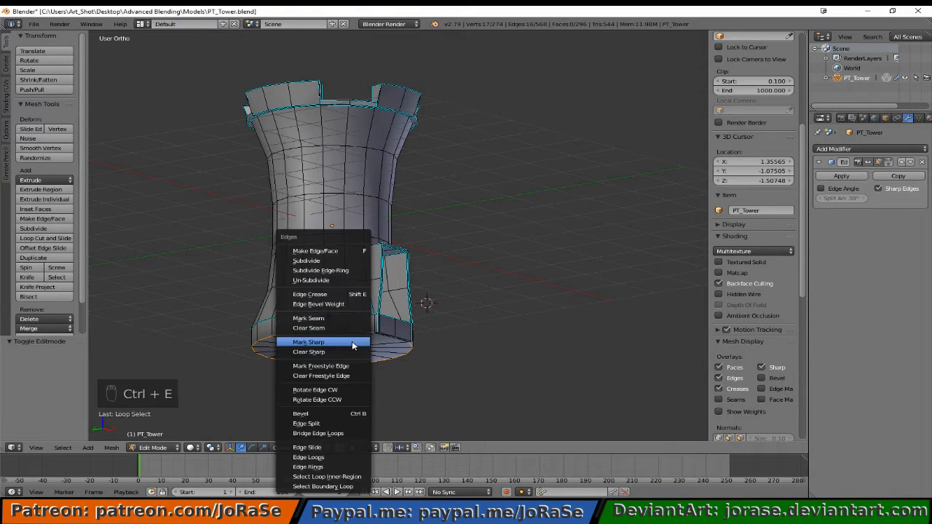
{"action": "left_click", "coordinate": [352, 341]}
{"action": "key", "text": "a"}
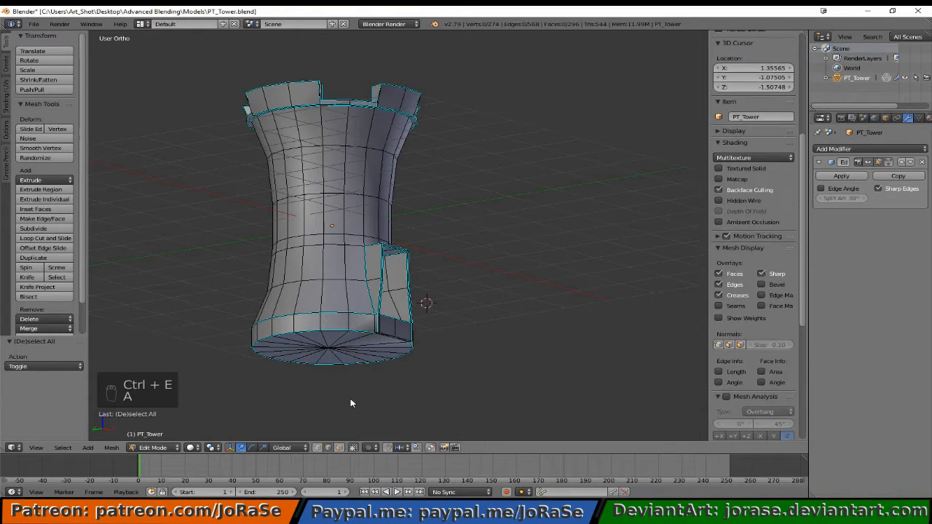
{"action": "key", "text": "Tab"}
{"action": "middle_click_drag", "start_coordinate": [358, 370], "coordinate": [291, 372]}
{"action": "middle_click_drag", "start_coordinate": [417, 361], "coordinate": [356, 358]}
Step: On one side of the doorway, mark the short bottom edge and the vertical edge joining the tower's base as sharp
{"action": "key", "text": "Tab"}
{"action": "scroll", "coordinate": [355, 358], "scroll_direction": "up", "scroll_amount": 8}
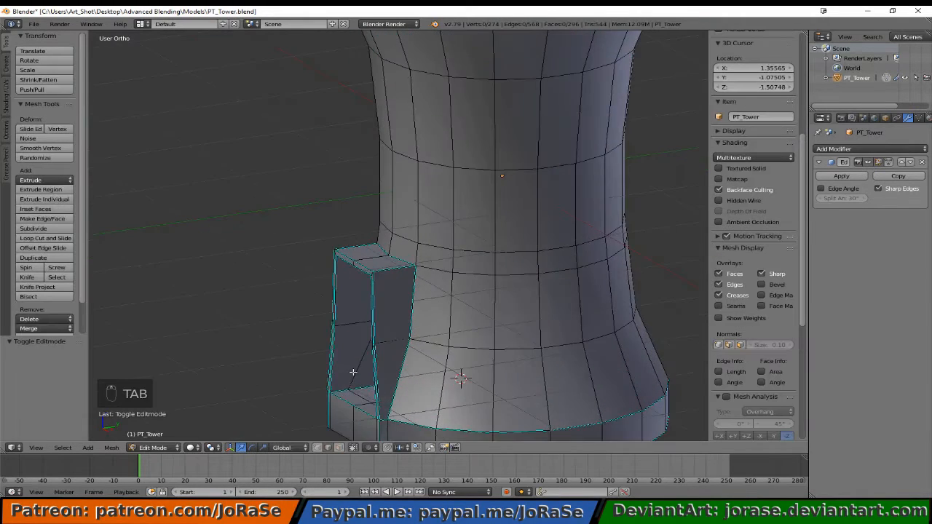
{"action": "right_click", "coordinate": [348, 364]}
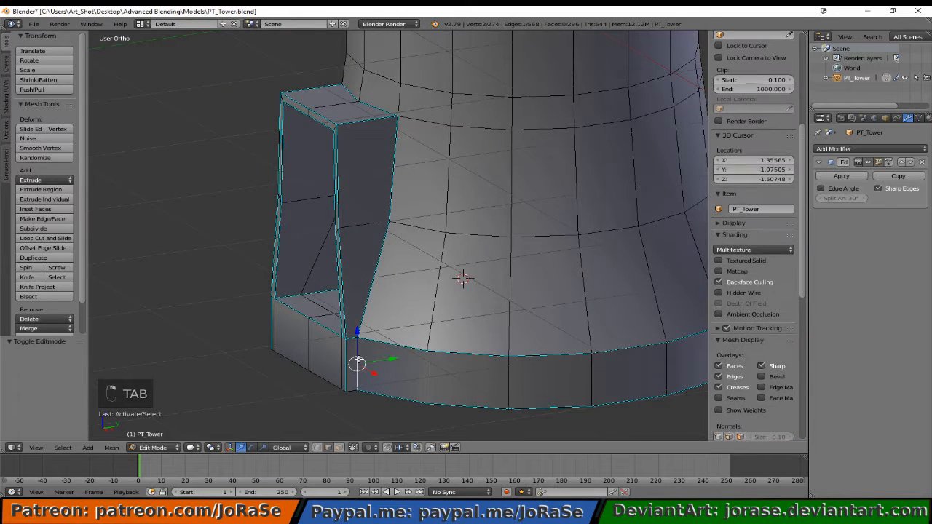
{"action": "right_click", "coordinate": [350, 387], "text": "shift"}
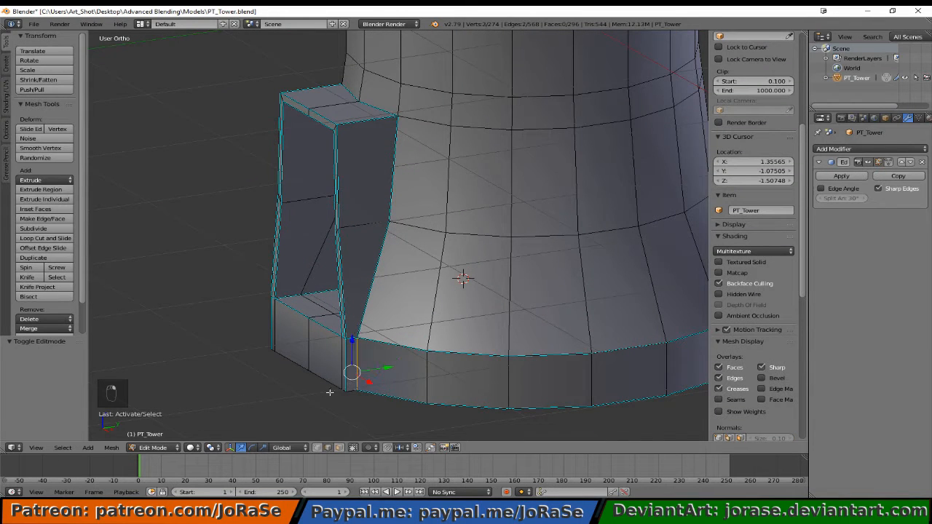
{"action": "middle_click_drag", "start_coordinate": [330, 392], "coordinate": [329, 341]}
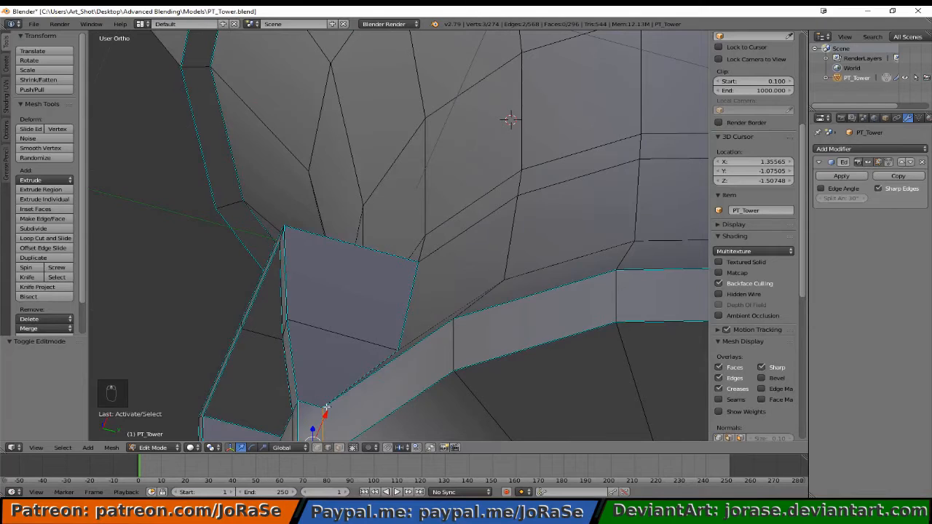
{"action": "middle_click_drag", "start_coordinate": [327, 407], "coordinate": [322, 243], "text": "shift"}
{"action": "right_click", "coordinate": [316, 243]}
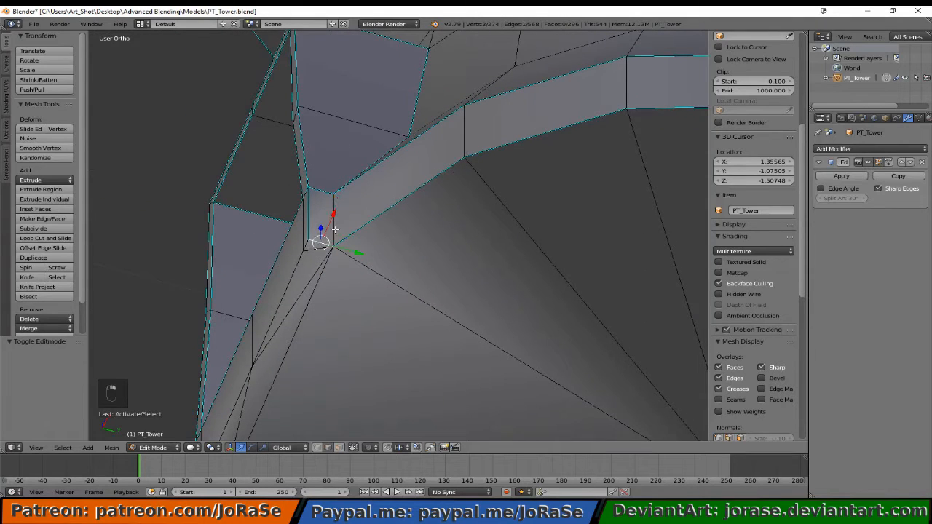
{"action": "right_click", "coordinate": [335, 230], "text": "shift"}
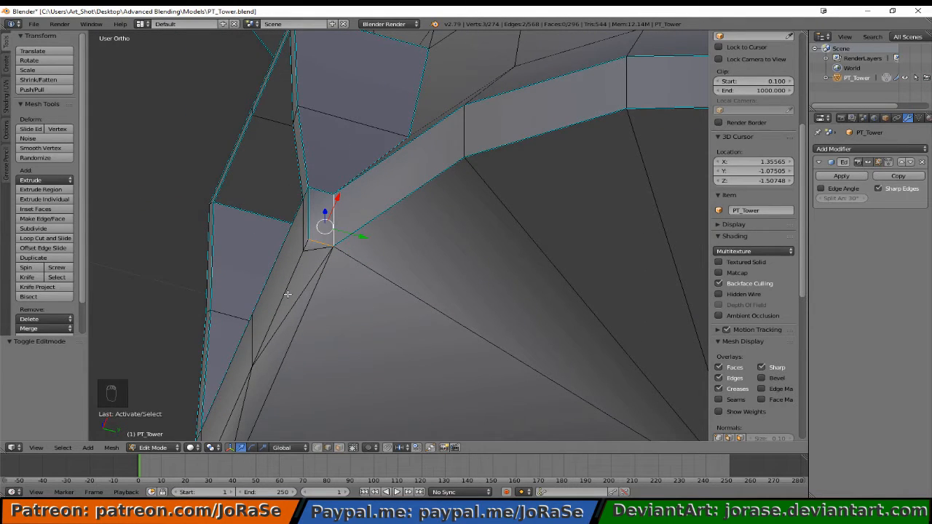
{"action": "key", "text": "ctrl+e"}
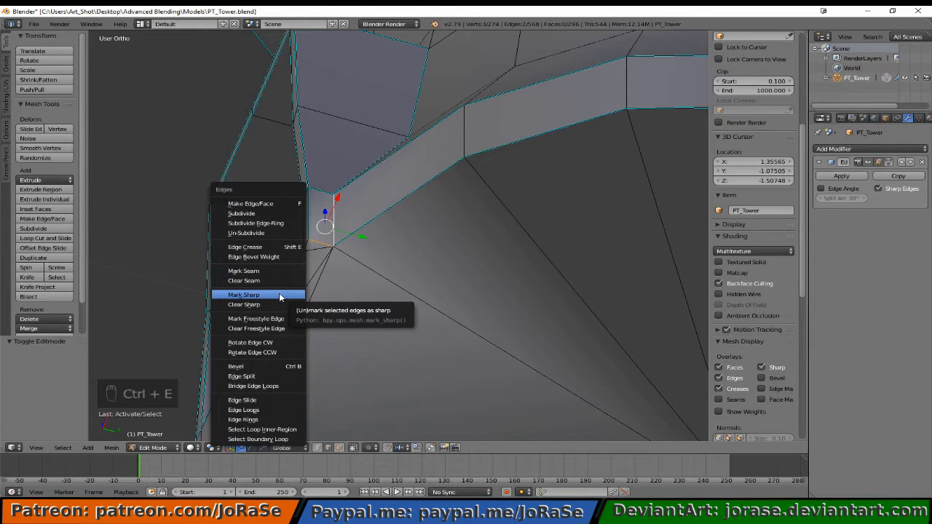
{"action": "left_click", "coordinate": [288, 295]}
{"action": "key", "text": "a"}
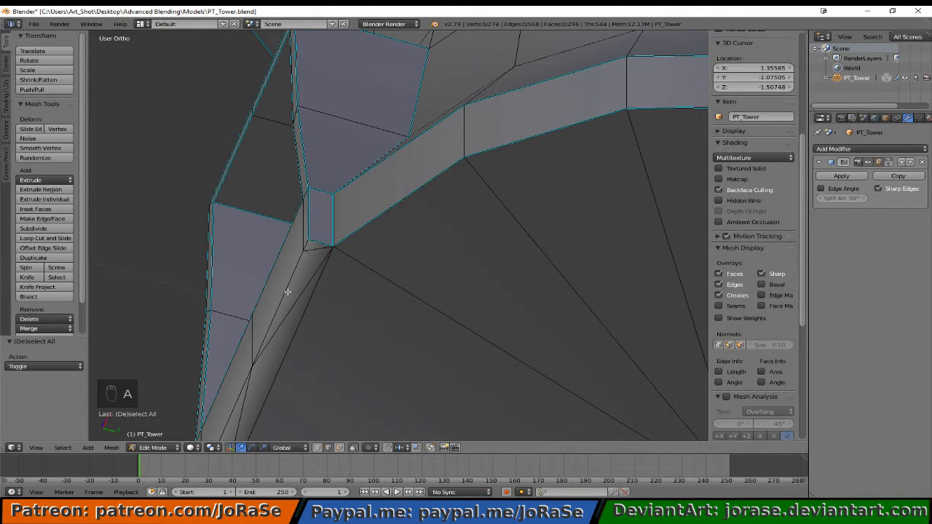
Step: Mark the front bottom edges of the doorway step and the short bottom edge on its other side as sharp
{"action": "scroll", "coordinate": [288, 292], "scroll_direction": "down", "scroll_amount": 2}
{"action": "left_click", "coordinate": [320, 274], "text": "alt"}
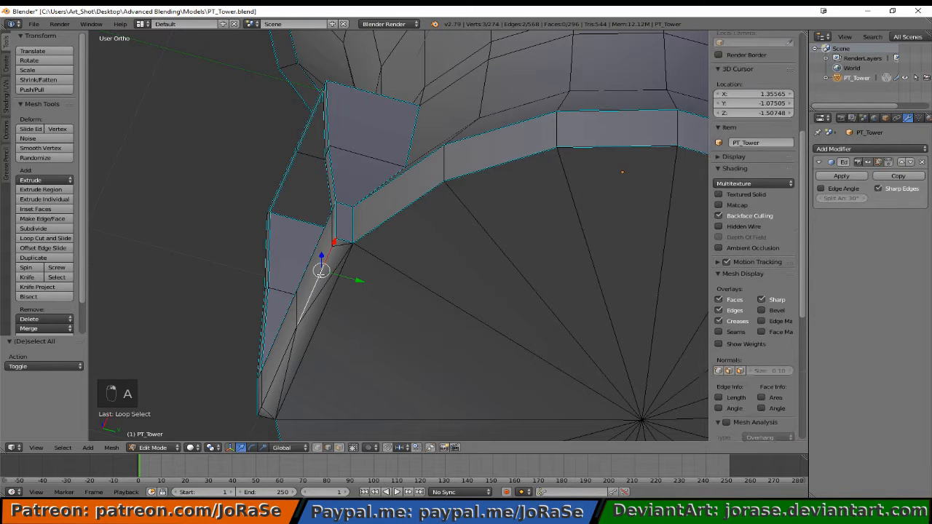
{"action": "middle_click_drag", "start_coordinate": [319, 279], "coordinate": [331, 302]}
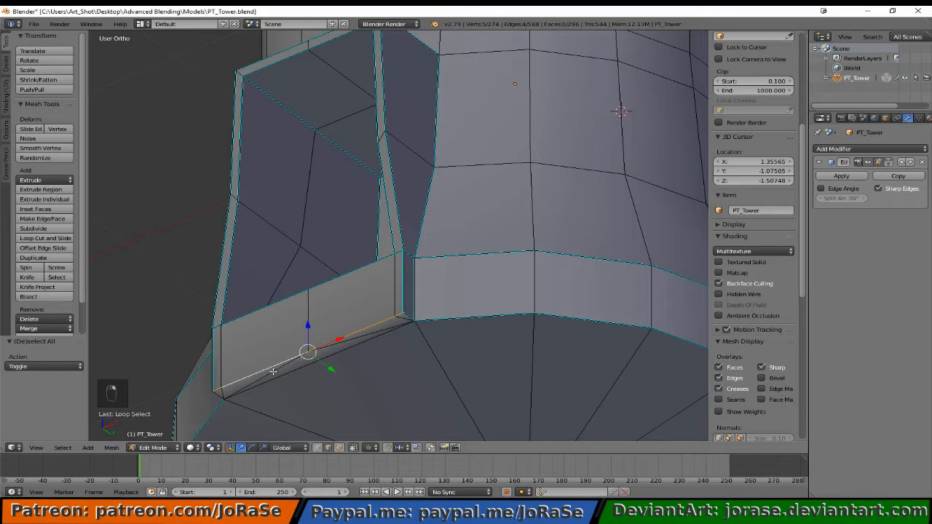
{"action": "right_click", "coordinate": [217, 394], "text": "shift"}
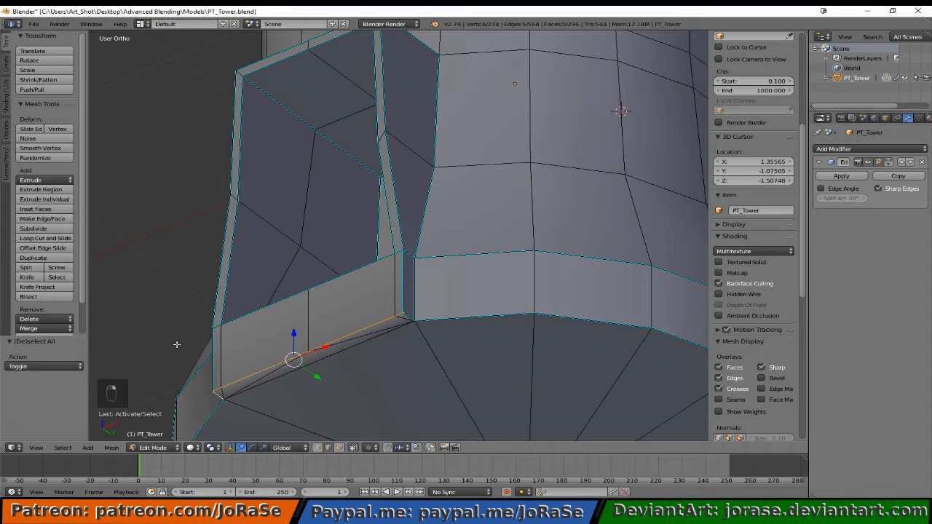
{"action": "middle_click_drag", "start_coordinate": [176, 344], "coordinate": [308, 332]}
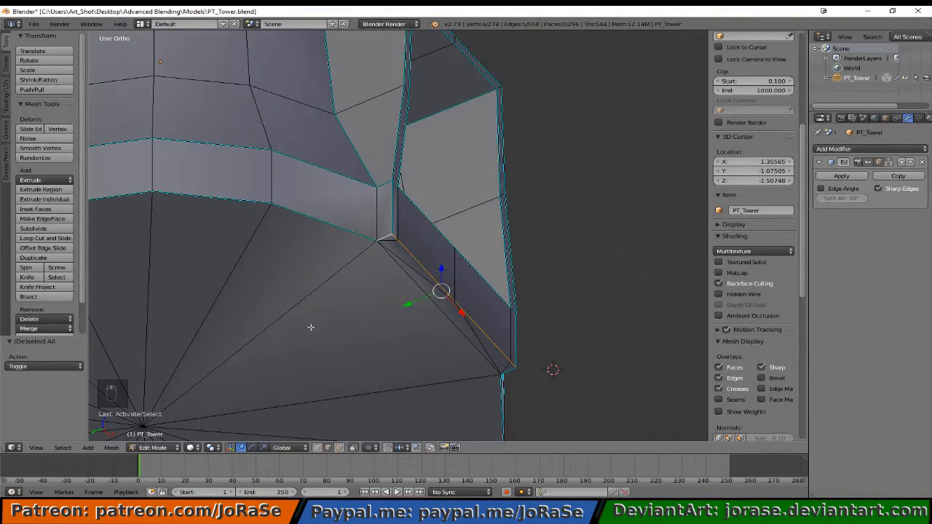
{"action": "key", "text": "ctrl+e"}
{"action": "left_click", "coordinate": [310, 328]}
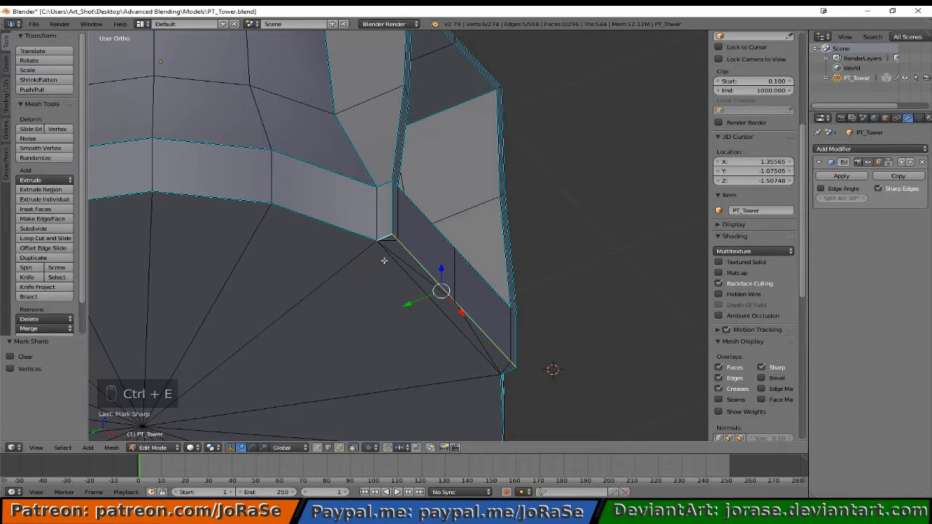
Step: Mark the vertical edge joining the doorway's other side to the tower's base as sharp, and clear the selection
{"action": "right_click", "coordinate": [378, 209]}
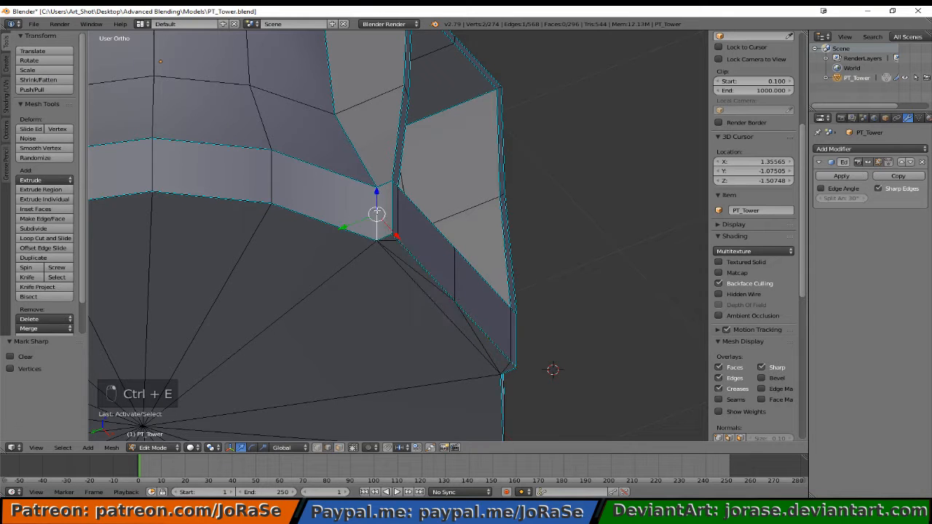
{"action": "key", "text": "ctrl+e"}
{"action": "left_click", "coordinate": [363, 262]}
{"action": "key", "text": "a"}
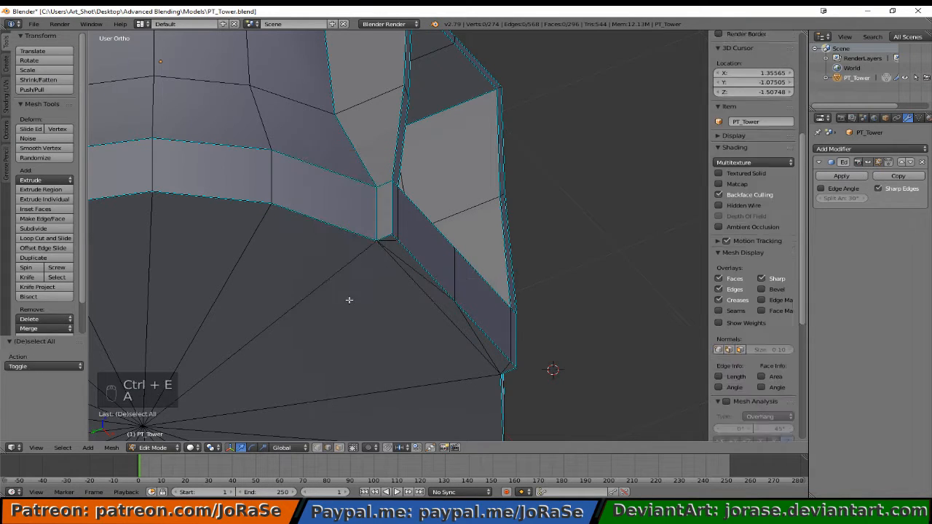
Step: Examine the tower's shading from all around in Object Mode and compare it with the marked sharp edges in Edit Mode
{"action": "key", "text": "Tab"}
{"action": "scroll", "coordinate": [348, 288], "scroll_direction": "down", "scroll_amount": 5}
{"action": "middle_click_drag", "start_coordinate": [379, 231], "coordinate": [305, 254]}
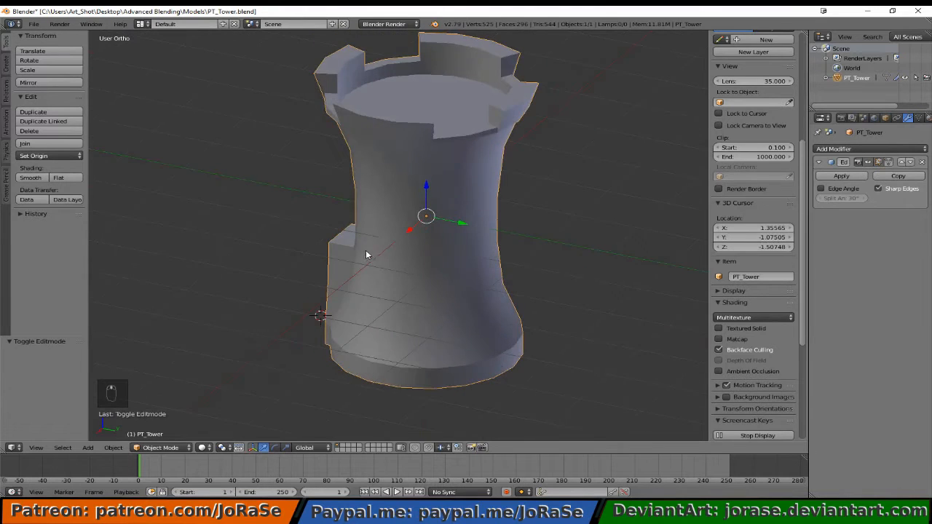
{"action": "middle_click_drag", "start_coordinate": [365, 251], "coordinate": [289, 273]}
{"action": "middle_click_drag", "start_coordinate": [377, 268], "coordinate": [316, 316]}
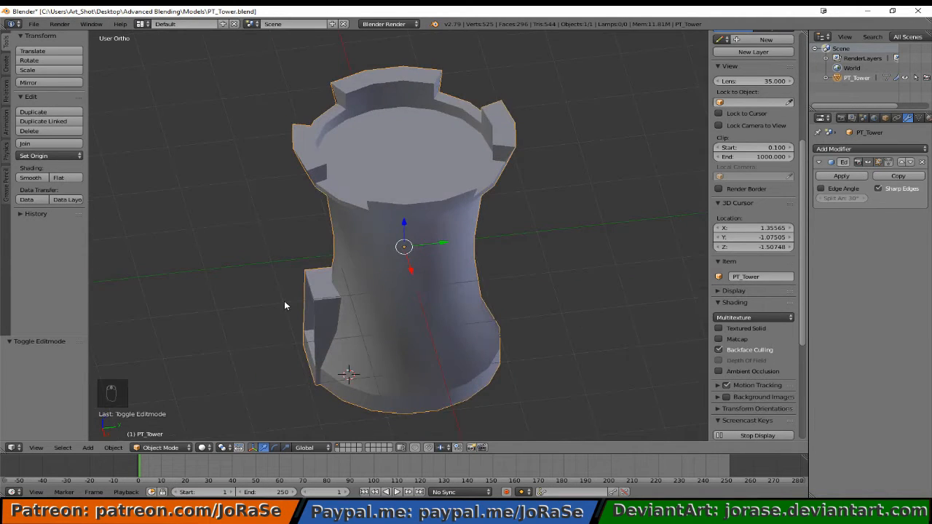
{"action": "middle_click_drag", "start_coordinate": [279, 308], "coordinate": [364, 289]}
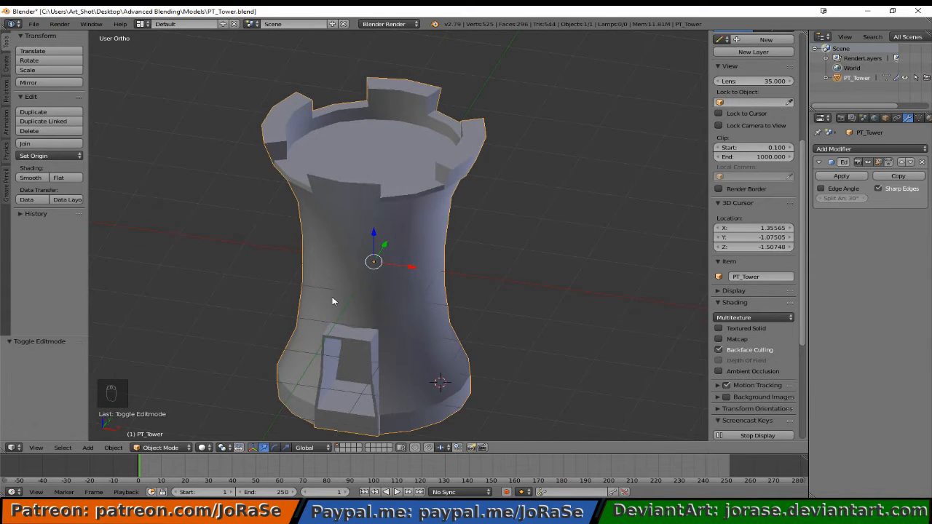
{"action": "key", "text": "Tab"}
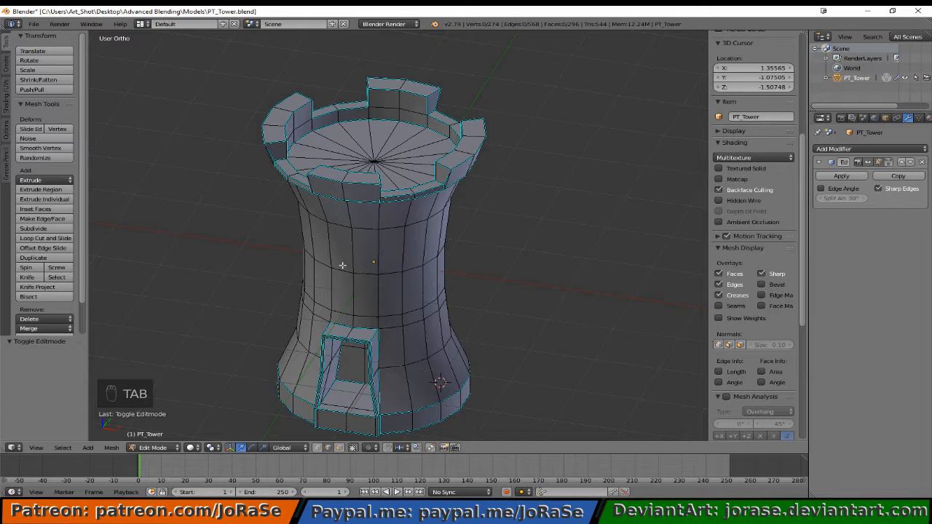
{"action": "middle_click_drag", "start_coordinate": [350, 316], "coordinate": [273, 297]}
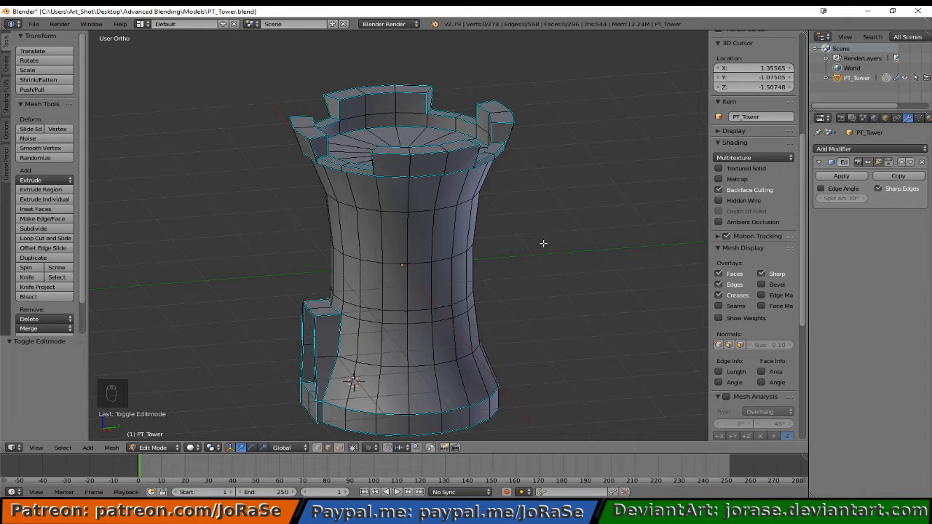
{"action": "key", "text": "Tab"}
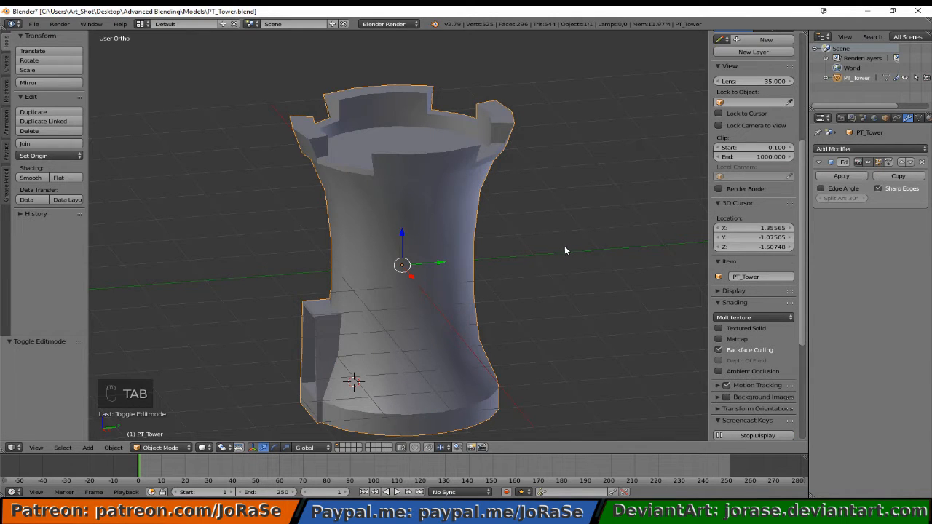
{"action": "scroll", "coordinate": [748, 364], "scroll_direction": "down", "scroll_amount": 2}
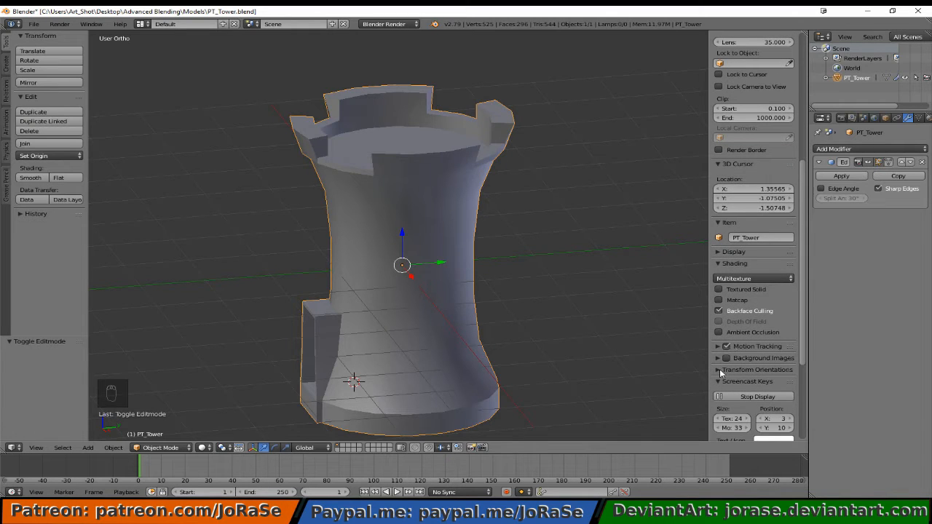
Step: In Edit Mode, set the mesh overlays to hide sharp edges and show seams
{"action": "scroll", "coordinate": [721, 364], "scroll_direction": "down", "scroll_amount": 5}
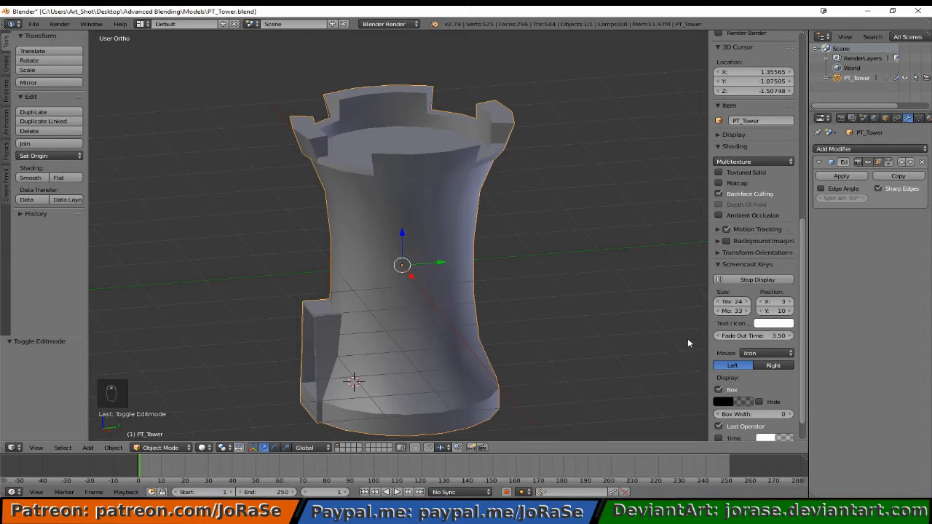
{"action": "key", "text": "Tab"}
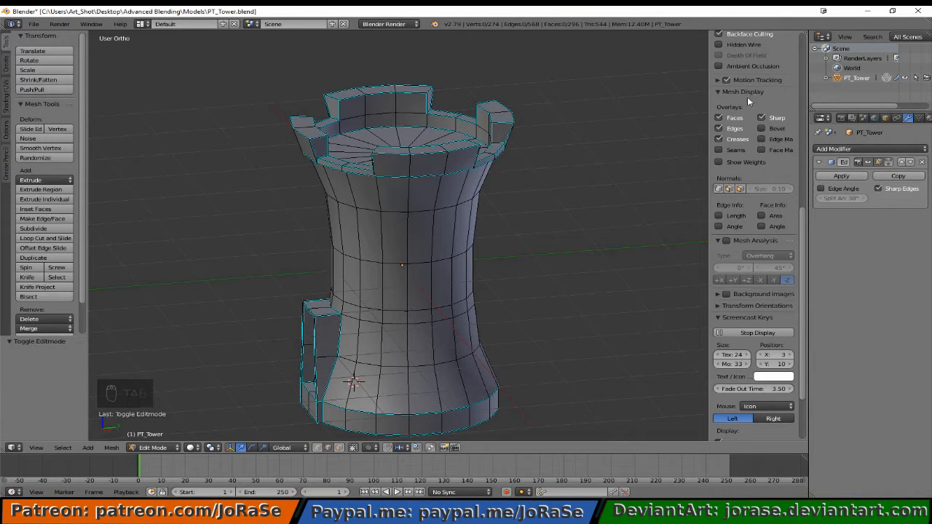
{"action": "left_click", "coordinate": [761, 118]}
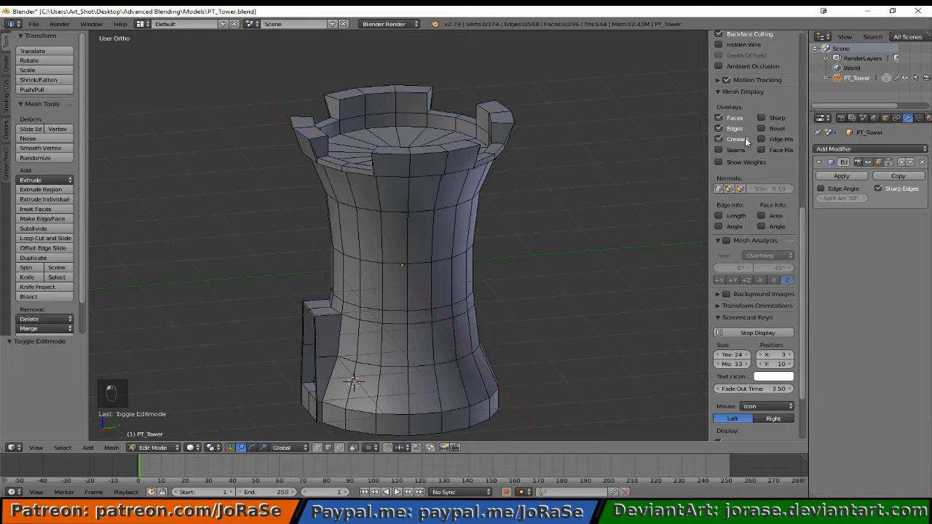
{"action": "left_click", "coordinate": [736, 151]}
Step: Select the edges where the doorway's sides and top join the tower wall, and undo the added selection of the base ring
{"action": "middle_click_drag", "start_coordinate": [275, 320], "coordinate": [339, 352]}
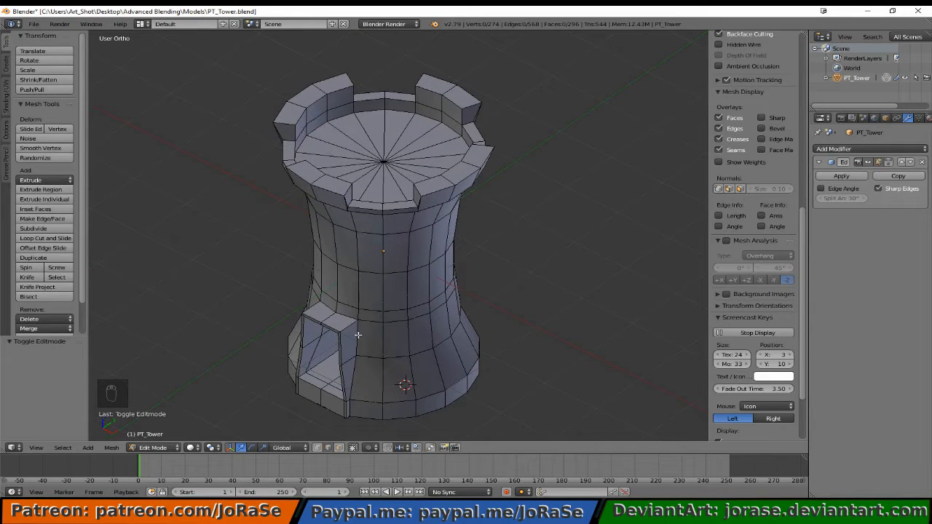
{"action": "right_click", "coordinate": [357, 337], "text": "alt"}
{"action": "right_click", "coordinate": [344, 319], "text": "alt+shift"}
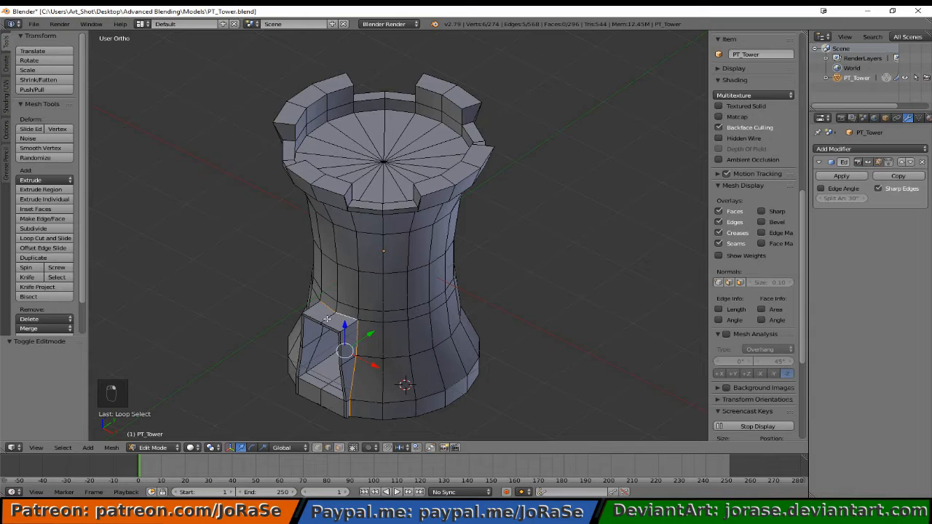
{"action": "middle_click_drag", "start_coordinate": [327, 318], "coordinate": [353, 382]}
{"action": "right_click", "coordinate": [431, 355], "text": "alt+shift"}
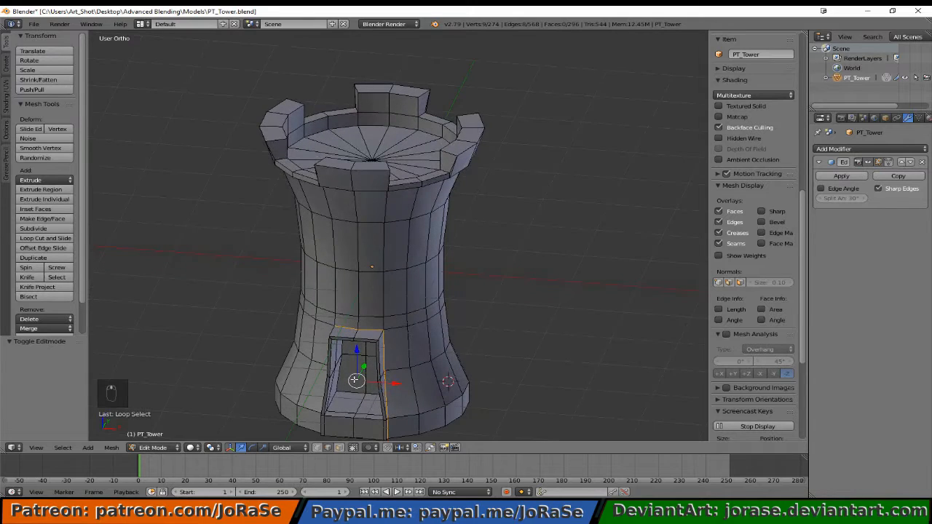
{"action": "right_click", "coordinate": [400, 415], "text": "alt+shift"}
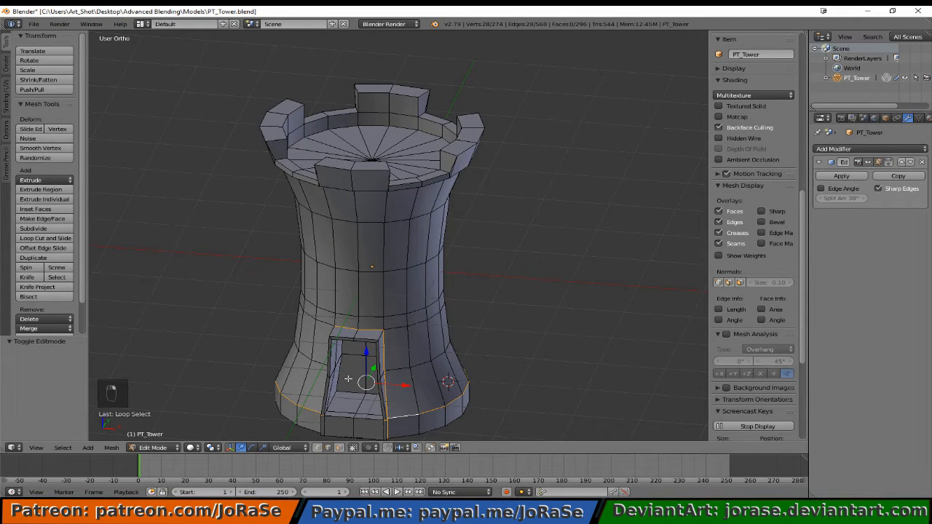
{"action": "key", "text": "ctrl+z"}
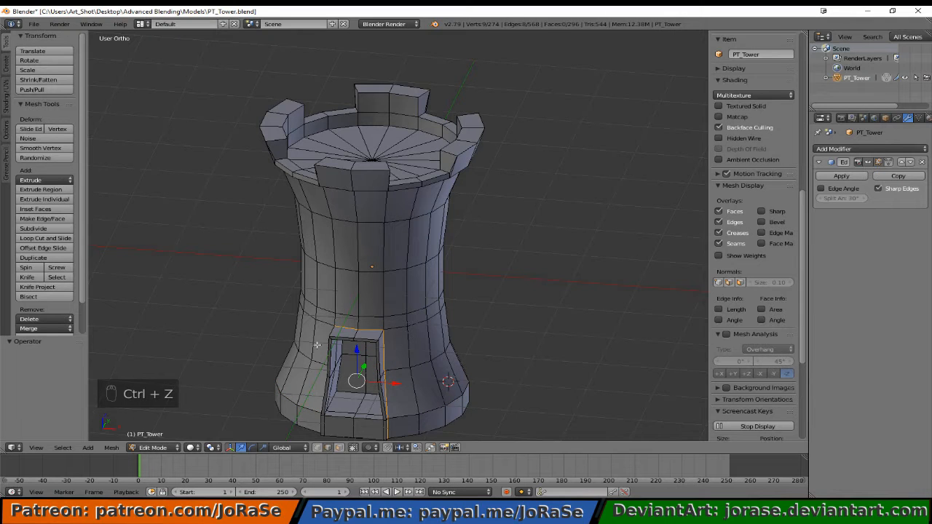
Step: Add the vertical edge loop above the doorway's centre and its continuation across the tower floor and down the back to the selection
{"action": "mouse_move", "coordinate": [405, 269]}
{"action": "middle_mouse_down"}
{"action": "mouse_move", "coordinate": [319, 277]}
{"action": "mouse_move", "coordinate": [397, 280]}
{"action": "middle_mouse_up"}
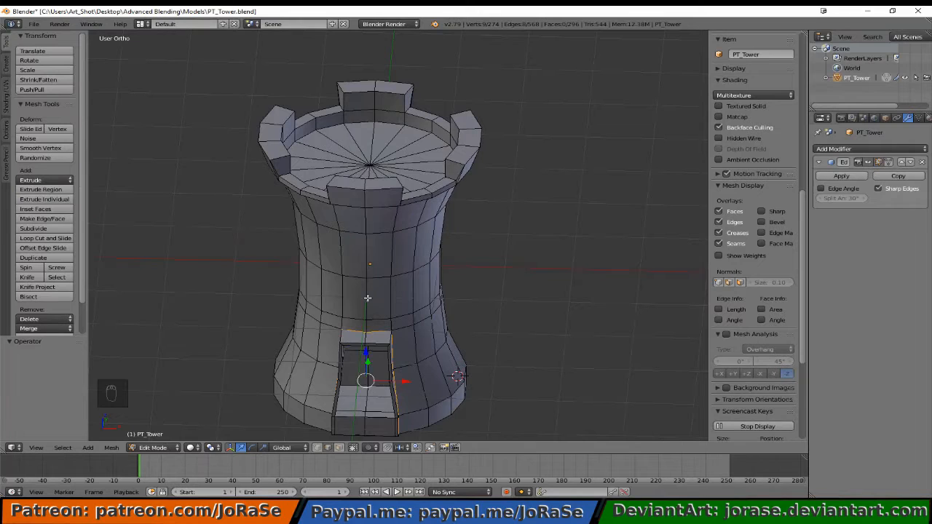
{"action": "right_click", "coordinate": [367, 298], "text": "alt+shift"}
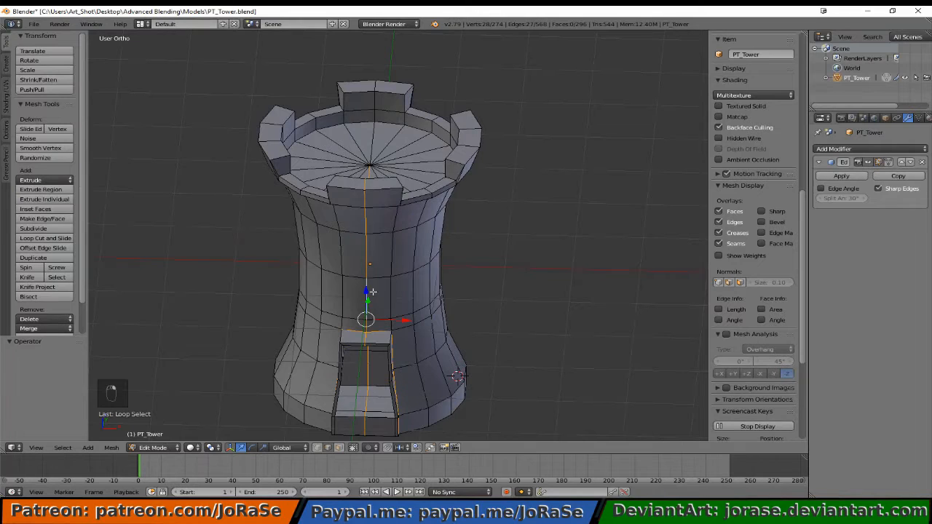
{"action": "right_click", "coordinate": [371, 138], "text": "alt+shift"}
{"action": "middle_click_drag", "start_coordinate": [420, 242], "coordinate": [293, 231]}
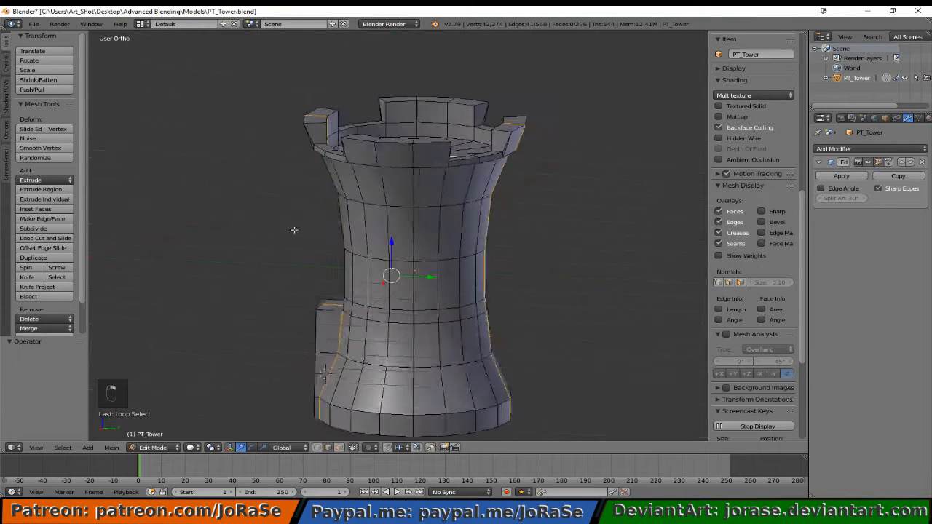
{"action": "middle_click_drag", "start_coordinate": [388, 250], "coordinate": [372, 320]}
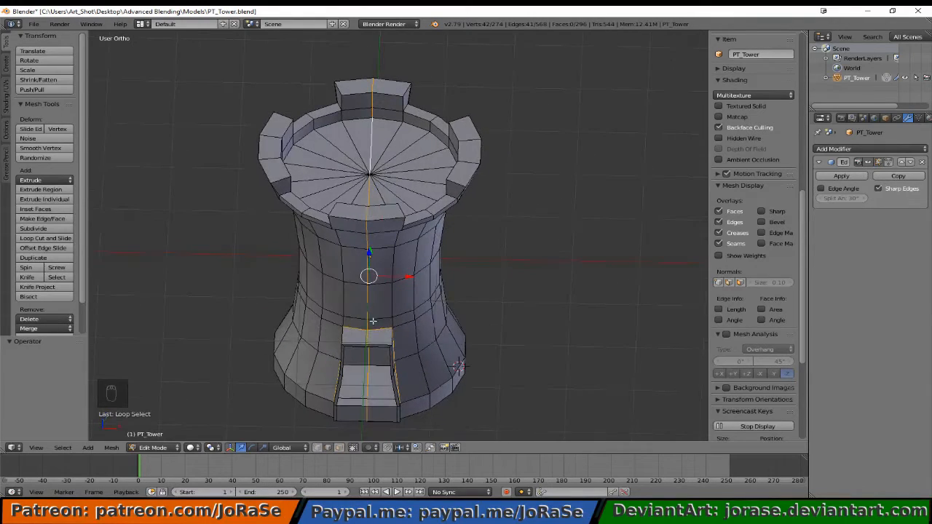
Step: Deselect the vertical loop's centre edges on the doorway's top, frame, floor and step, and adjust the selected edges under the base
{"action": "right_click", "coordinate": [367, 335], "text": "shift"}
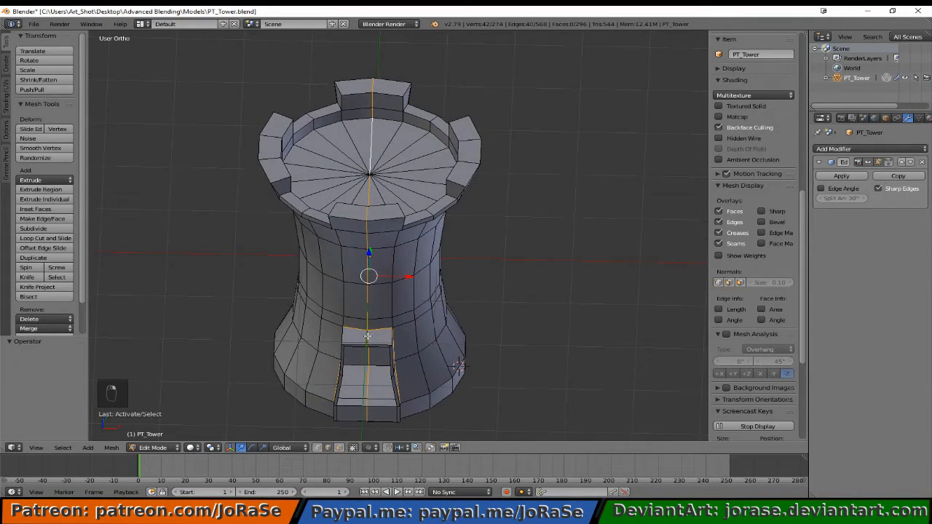
{"action": "right_click", "coordinate": [361, 381], "text": "shift"}
{"action": "middle_click_drag", "start_coordinate": [362, 381], "coordinate": [375, 289]}
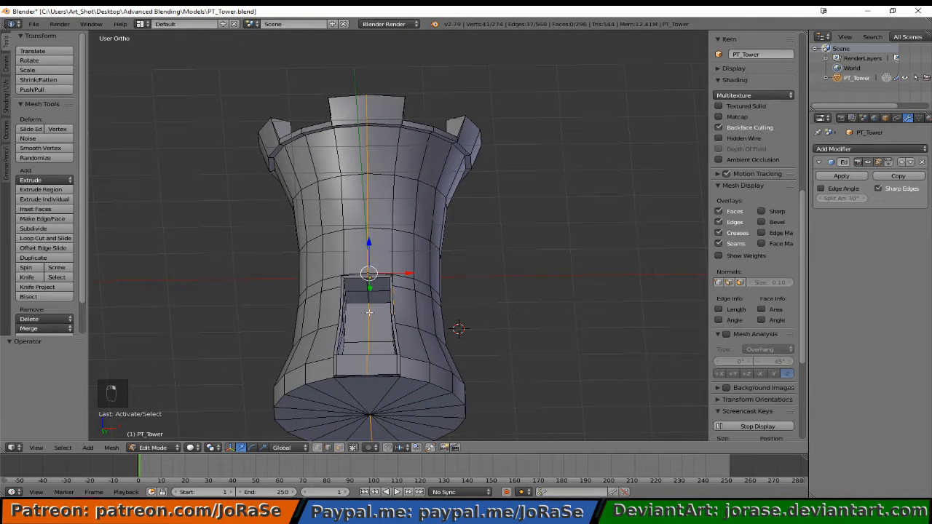
{"action": "right_click", "coordinate": [368, 320], "text": "shift"}
{"action": "right_click", "coordinate": [368, 371], "text": "shift"}
{"action": "middle_click_drag", "start_coordinate": [406, 313], "coordinate": [361, 314]}
{"action": "right_click", "coordinate": [384, 414], "text": "shift"}
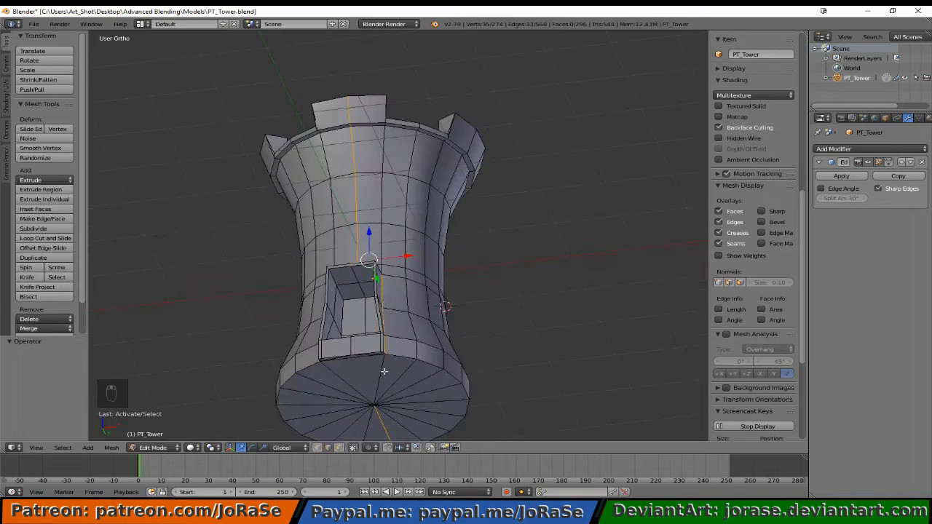
{"action": "right_click", "coordinate": [345, 375], "text": "shift"}
{"action": "middle_click_drag", "start_coordinate": [376, 342], "coordinate": [478, 368]}
{"action": "scroll", "coordinate": [395, 374], "scroll_direction": "up", "scroll_amount": 5}
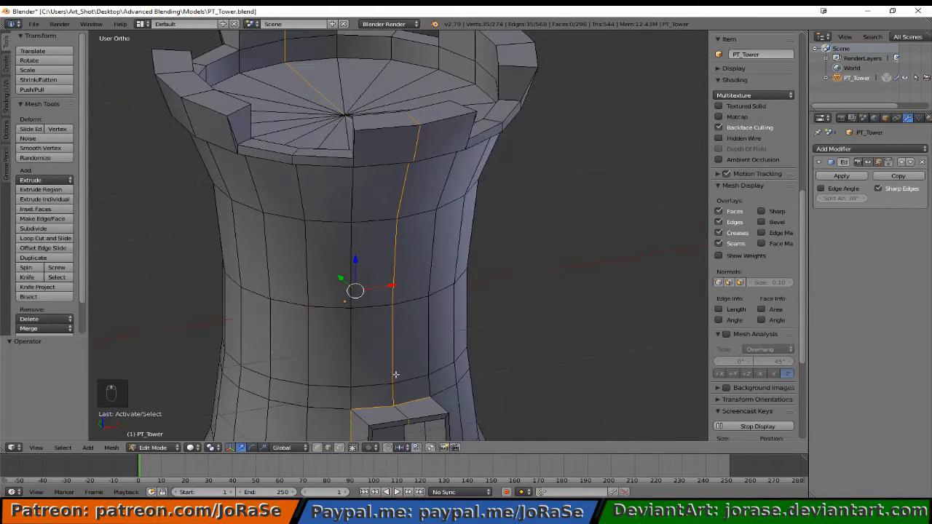
{"action": "middle_click_drag", "start_coordinate": [395, 374], "coordinate": [358, 235], "text": "shift"}
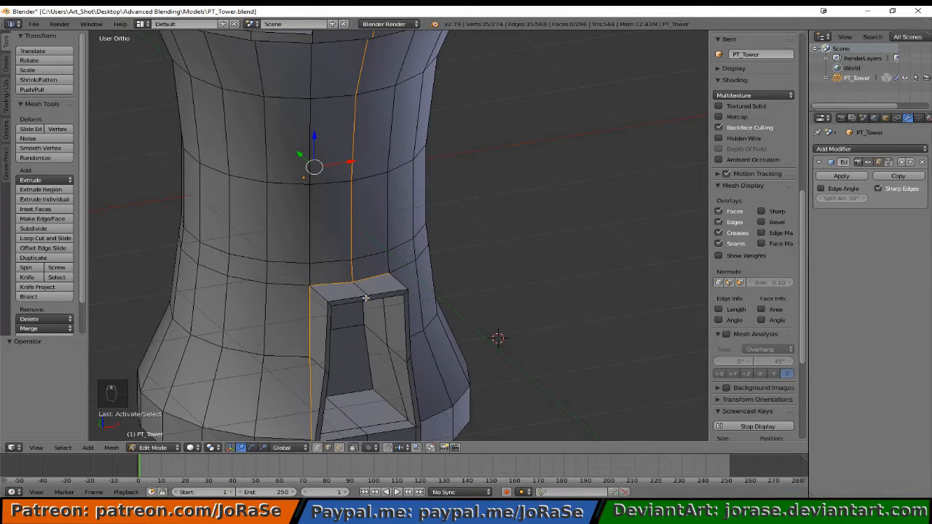
{"action": "right_click", "coordinate": [366, 298], "text": "shift"}
Step: Add the inner and outer edge loops around the underside of the battlement rim to the selection
{"action": "middle_click_drag", "start_coordinate": [369, 234], "coordinate": [349, 410], "text": "shift"}
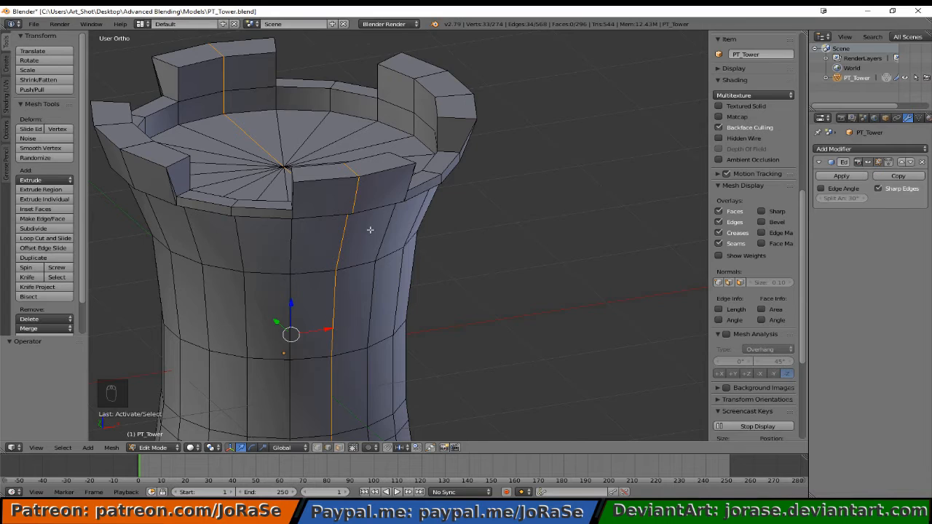
{"action": "middle_click_drag", "start_coordinate": [370, 230], "coordinate": [291, 109]}
{"action": "right_click", "coordinate": [282, 96], "text": "alt+shift"}
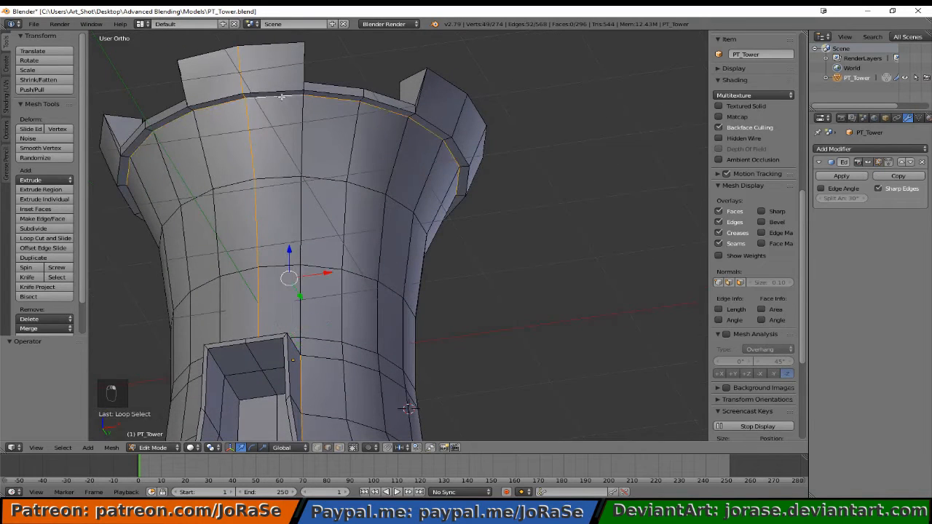
{"action": "right_click", "coordinate": [274, 93], "text": "shift"}
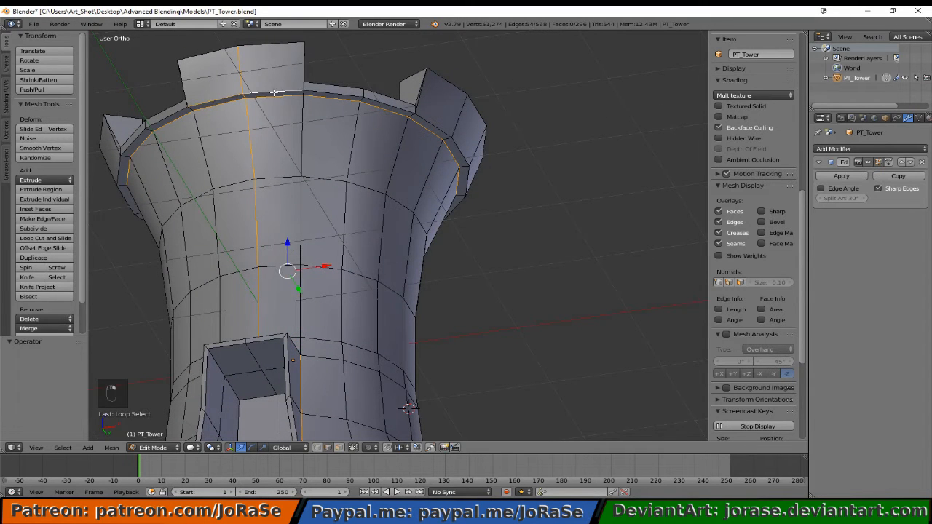
{"action": "right_click", "coordinate": [321, 92], "text": "shift"}
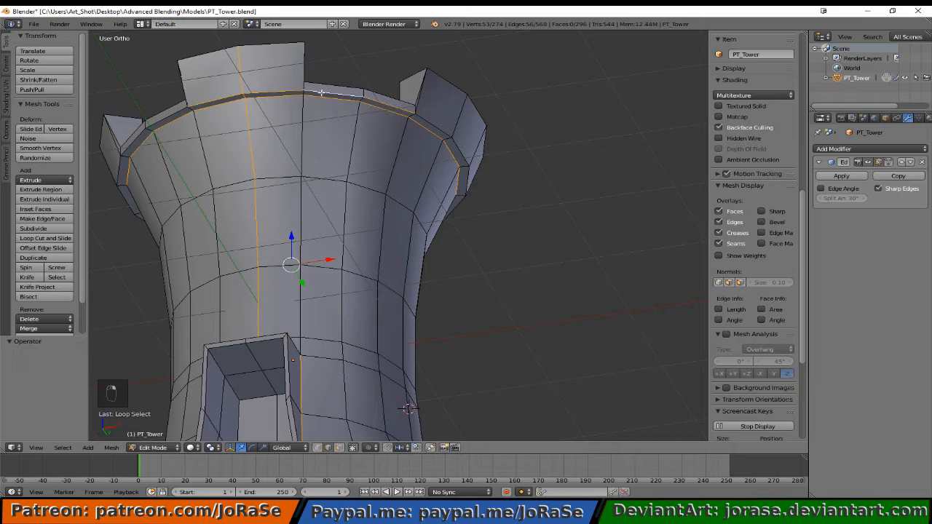
{"action": "right_click", "coordinate": [166, 116], "text": "shift"}
{"action": "right_click", "coordinate": [122, 188], "text": "shift"}
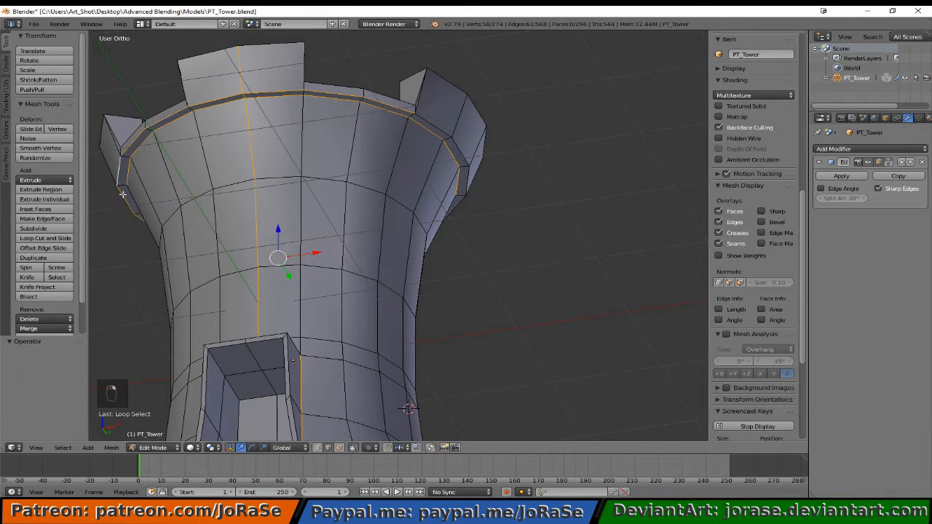
{"action": "right_click", "coordinate": [460, 142], "text": "shift"}
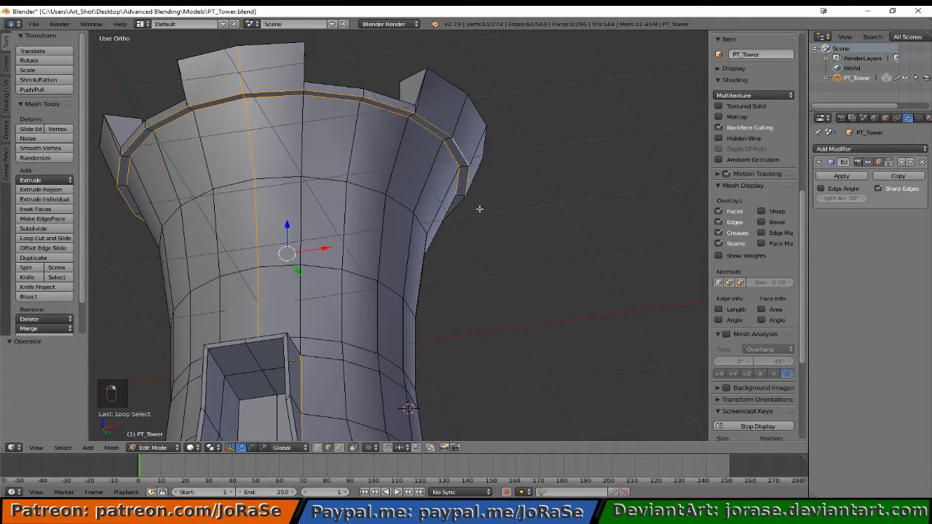
{"action": "middle_click_drag", "start_coordinate": [478, 209], "coordinate": [346, 193]}
{"action": "right_click", "coordinate": [511, 123], "text": "shift"}
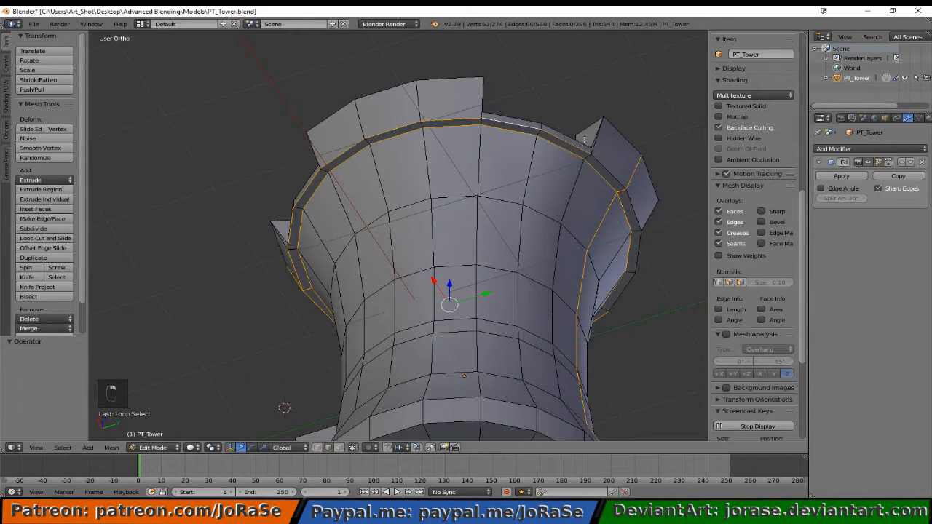
{"action": "right_click", "coordinate": [610, 166], "text": "shift"}
{"action": "right_click", "coordinate": [640, 254], "text": "shift"}
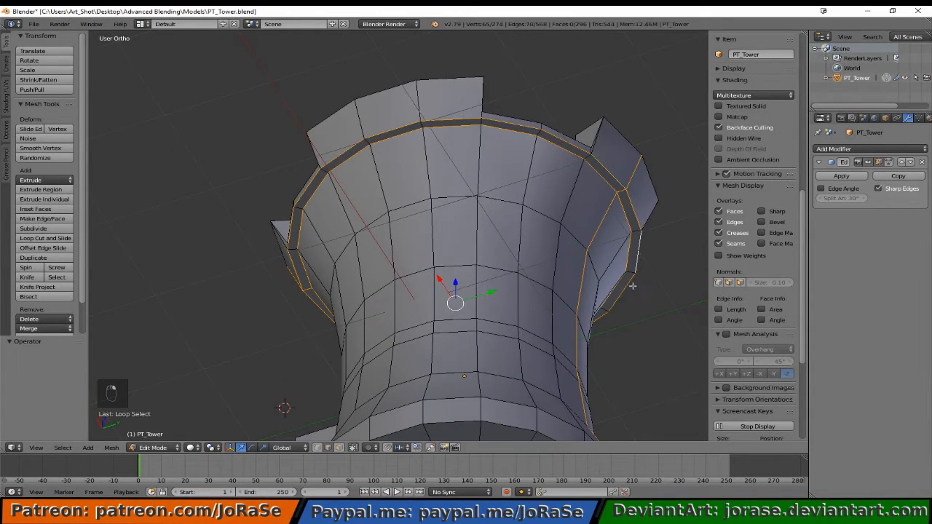
Step: Deselect the vertical loop's edges across the tower floor and on the battlement above the doorway
{"action": "middle_click_drag", "start_coordinate": [632, 286], "coordinate": [497, 383]}
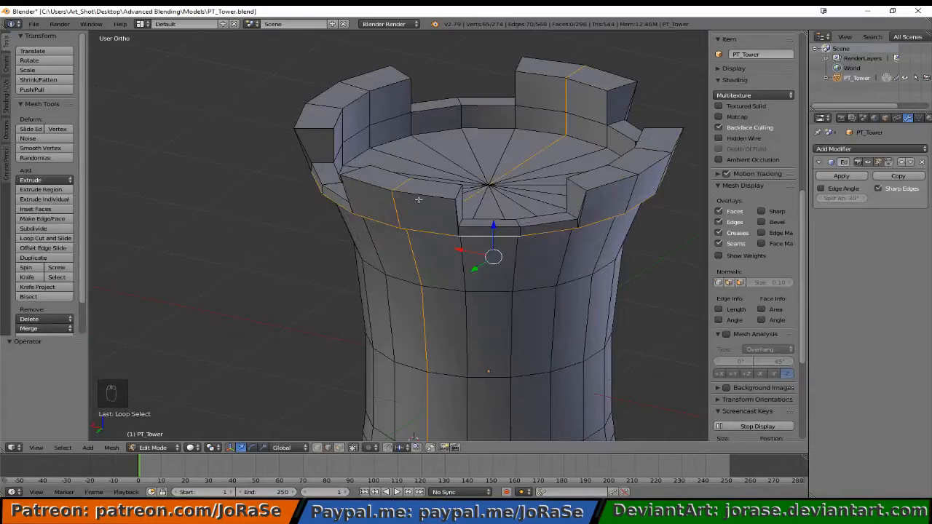
{"action": "middle_click_drag", "start_coordinate": [418, 199], "coordinate": [333, 270]}
{"action": "right_click", "coordinate": [270, 322], "text": "shift"}
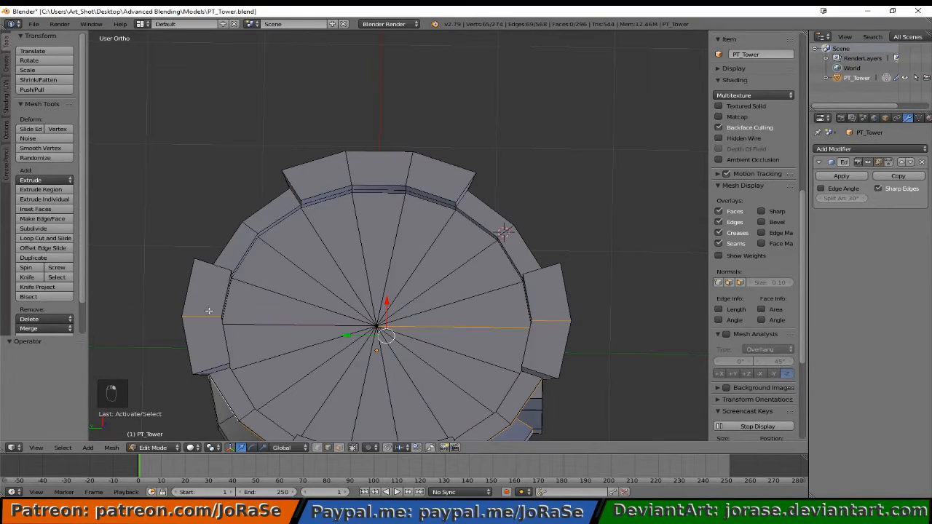
{"action": "right_click", "coordinate": [440, 327], "text": "shift"}
{"action": "middle_click_drag", "start_coordinate": [555, 319], "coordinate": [221, 258]}
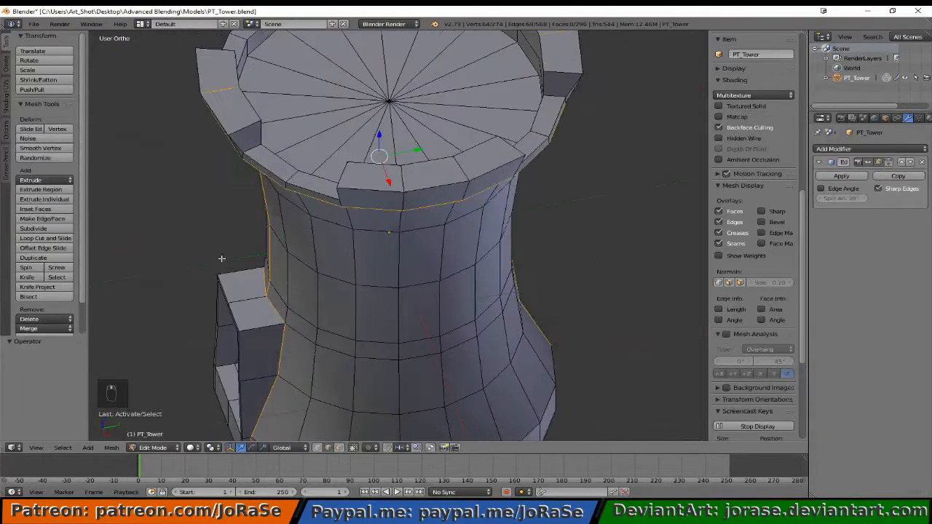
{"action": "middle_click_drag", "start_coordinate": [239, 202], "coordinate": [231, 256]}
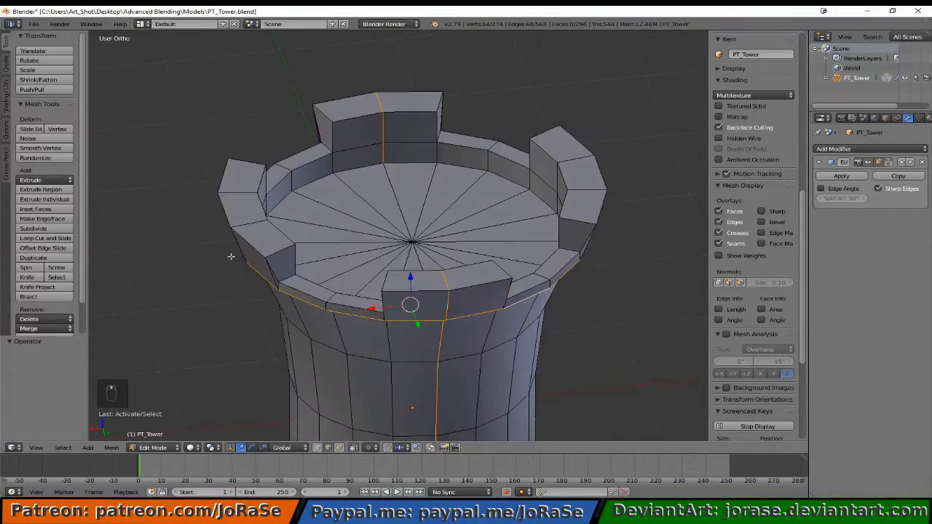
{"action": "right_click", "coordinate": [381, 111], "text": "shift"}
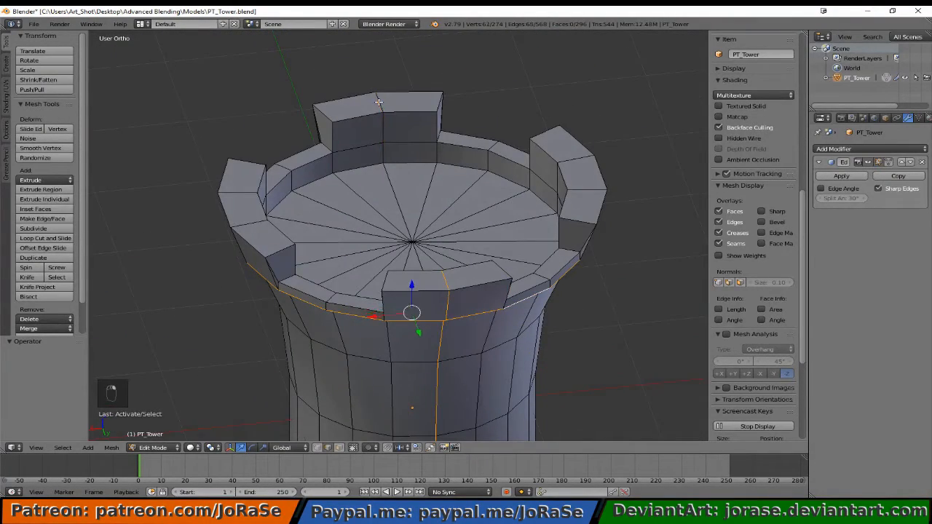
{"action": "middle_click_drag", "start_coordinate": [362, 178], "coordinate": [596, 201]}
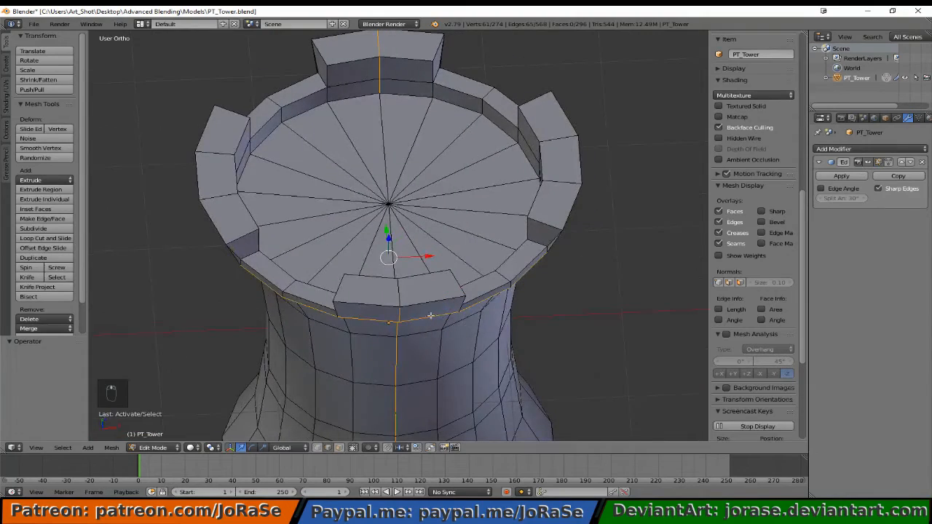
{"action": "right_click", "coordinate": [402, 309], "text": "shift"}
Step: Deselect the vertical loop's centre edges on the outer, top and inner faces of the battlement opposite the doorway
{"action": "middle_click_drag", "start_coordinate": [402, 309], "coordinate": [480, 240]}
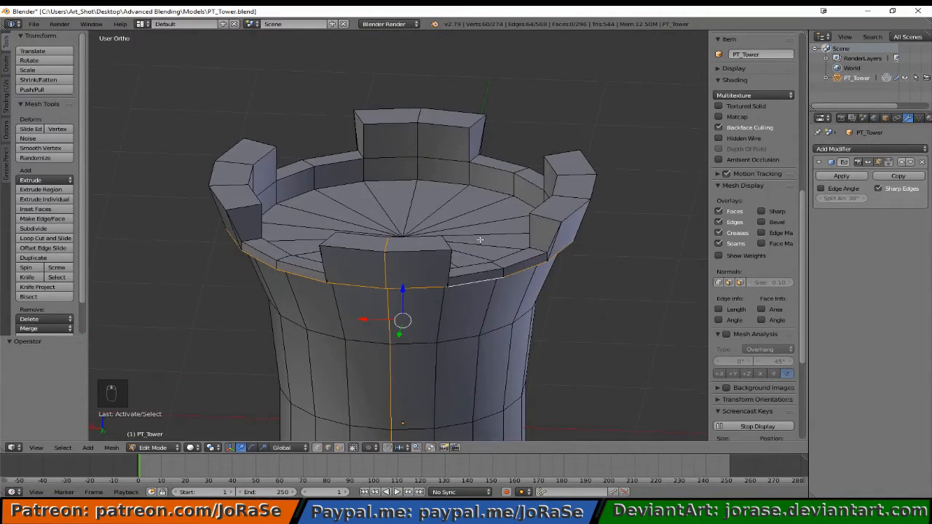
{"action": "right_click", "coordinate": [386, 249], "text": "shift"}
{"action": "middle_click_drag", "start_coordinate": [414, 255], "coordinate": [236, 255]}
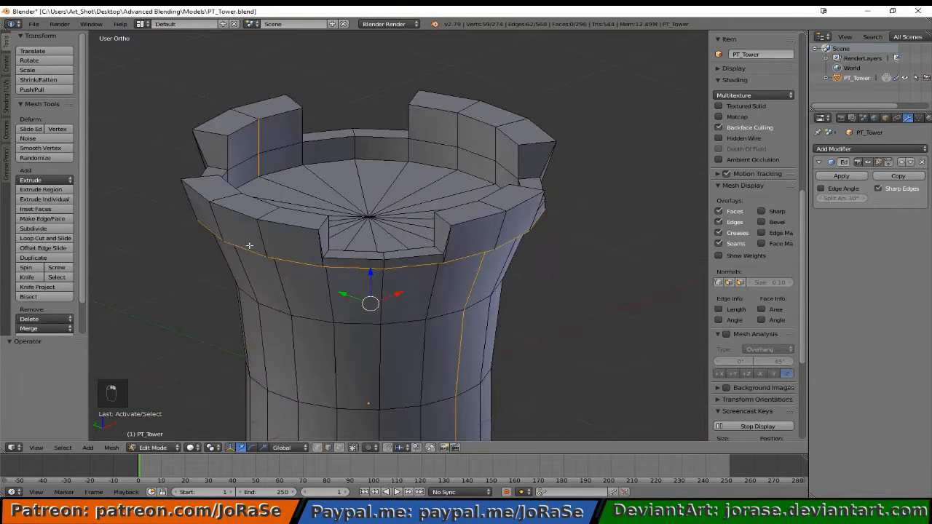
{"action": "right_click", "coordinate": [258, 139], "text": "shift"}
{"action": "right_click", "coordinate": [259, 162], "text": "shift"}
{"action": "middle_click_drag", "start_coordinate": [257, 256], "coordinate": [434, 172]}
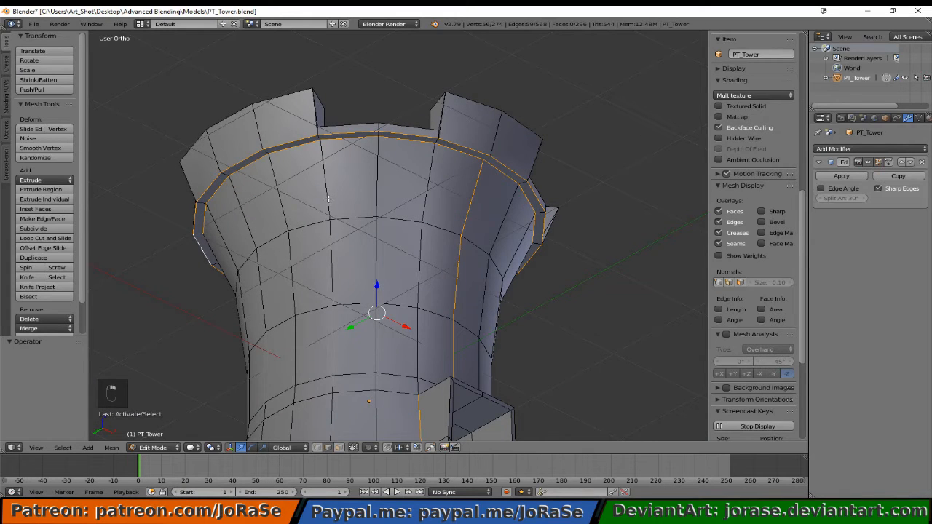
{"action": "middle_click_drag", "start_coordinate": [328, 198], "coordinate": [424, 208]}
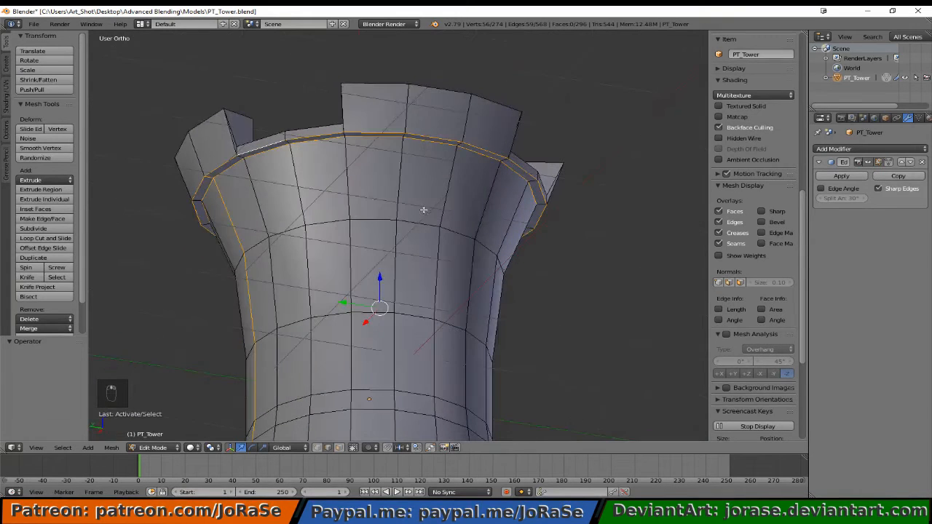
Step: Deselect the short vertical-loop edge crossing the battlement rim's underside and add the edge loop around the tower's base to the selection
{"action": "right_click", "coordinate": [212, 170], "text": "shift"}
{"action": "scroll", "coordinate": [272, 272], "scroll_direction": "down", "scroll_amount": 3}
{"action": "middle_click_drag", "start_coordinate": [264, 270], "coordinate": [283, 275]}
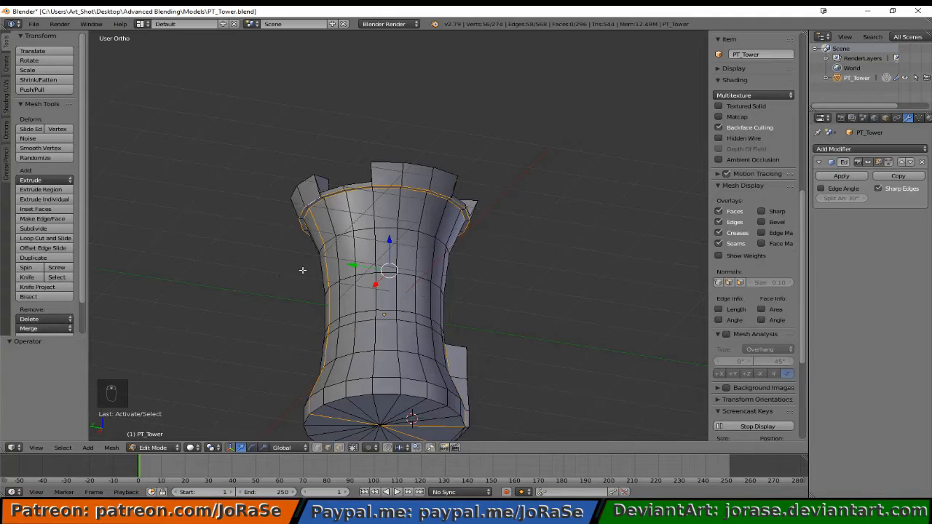
{"action": "middle_click_drag", "start_coordinate": [361, 347], "coordinate": [328, 337]}
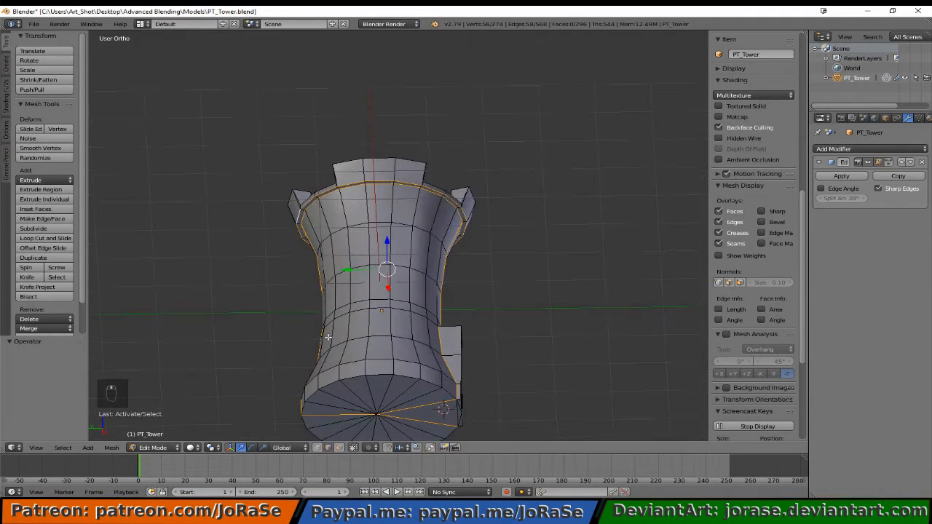
{"action": "right_click", "coordinate": [378, 374], "text": "alt+shift"}
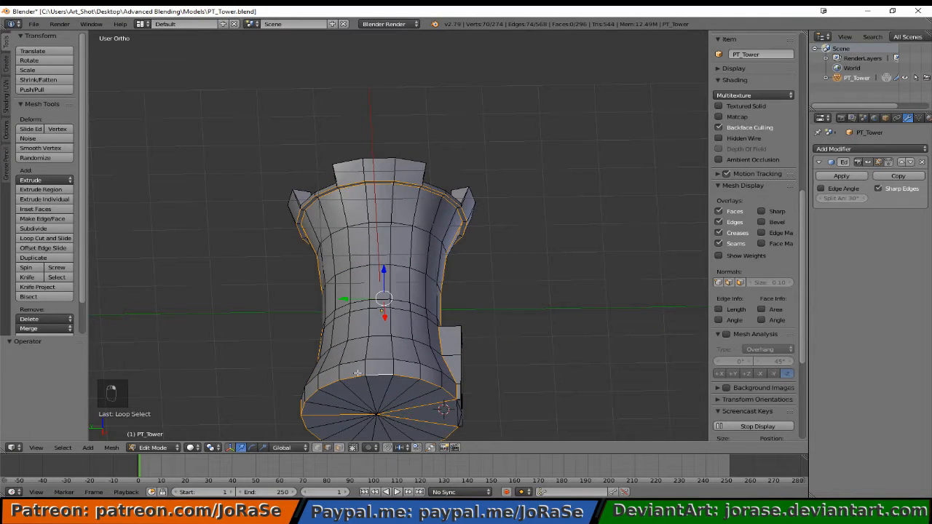
Step: Add the lower front edges of the doorway step and the short edges at both its bottom corners to the selection
{"action": "middle_click_drag", "start_coordinate": [346, 377], "coordinate": [307, 322]}
{"action": "right_click", "coordinate": [404, 341], "text": "shift"}
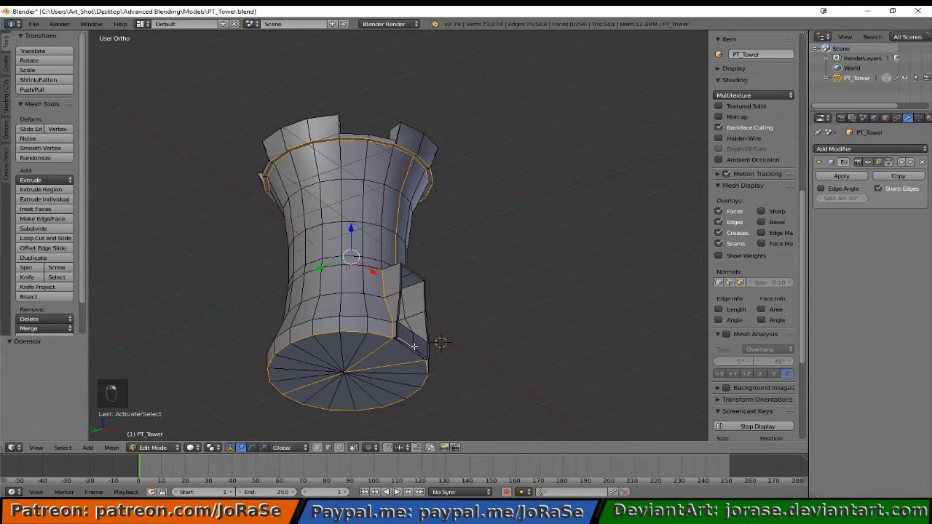
{"action": "right_click", "coordinate": [421, 351], "text": "shift"}
{"action": "middle_click_drag", "start_coordinate": [421, 350], "coordinate": [367, 314]}
{"action": "scroll", "coordinate": [369, 331], "scroll_direction": "up", "scroll_amount": 6}
{"action": "scroll", "coordinate": [364, 363], "scroll_direction": "up", "scroll_amount": 2}
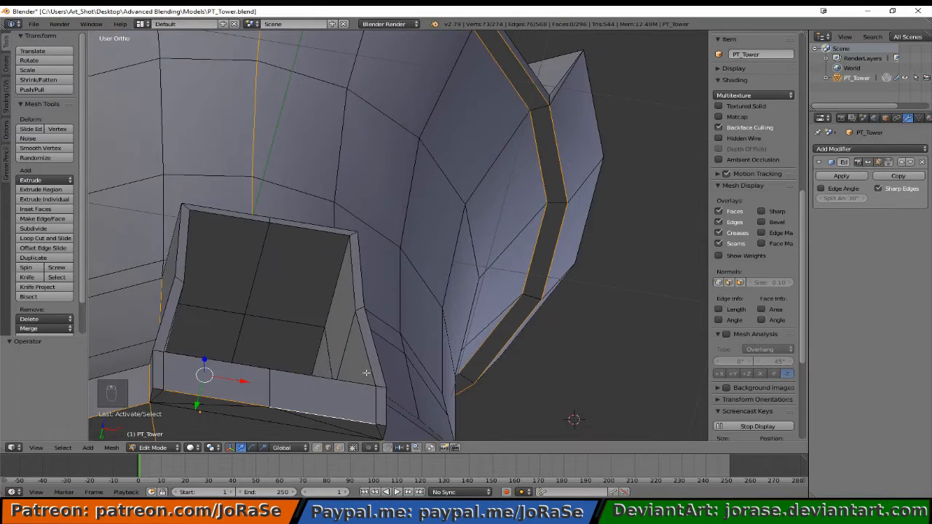
{"action": "middle_click_drag", "start_coordinate": [371, 374], "coordinate": [355, 304], "text": "shift"}
{"action": "right_click", "coordinate": [359, 332], "text": "shift"}
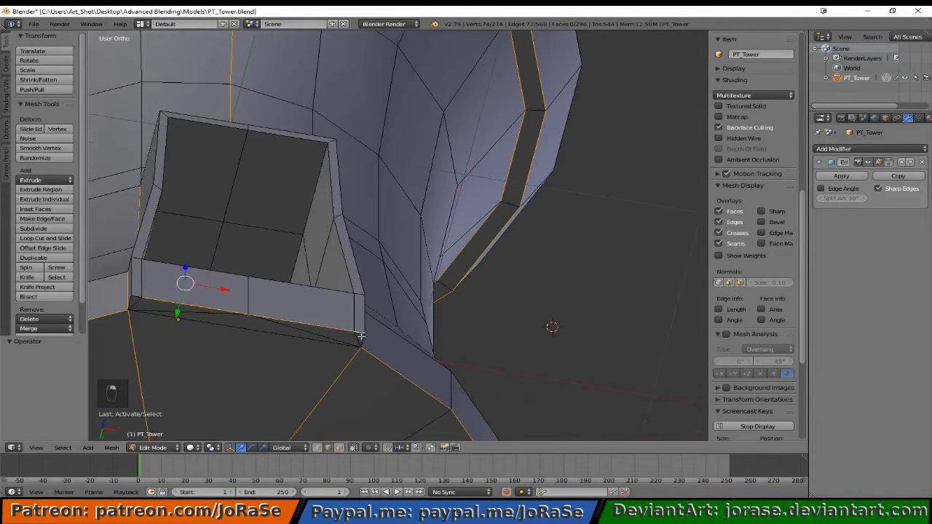
{"action": "right_click", "coordinate": [138, 296], "text": "shift"}
Step: Mark the selected rim, vertical, doorway and base edges as seams and clear the selection
{"action": "middle_click_drag", "start_coordinate": [169, 321], "coordinate": [247, 340]}
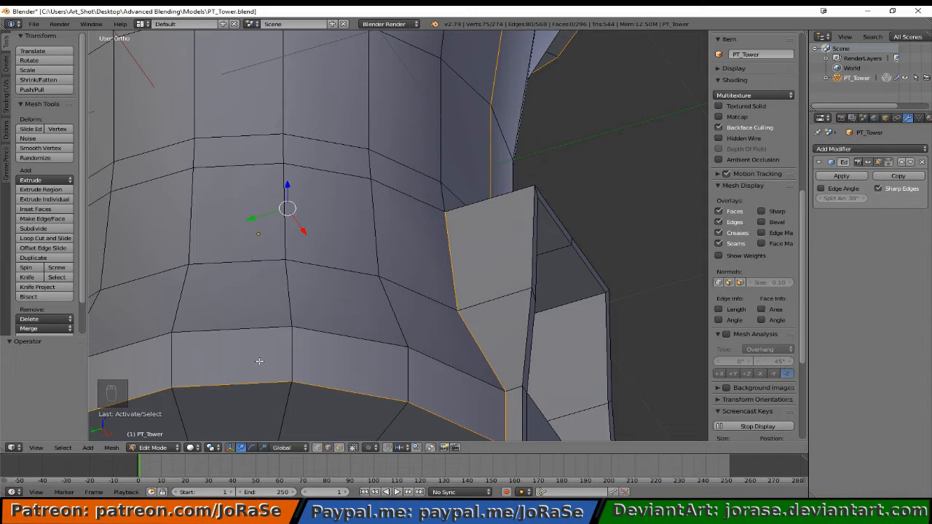
{"action": "key", "text": "ctrl+e"}
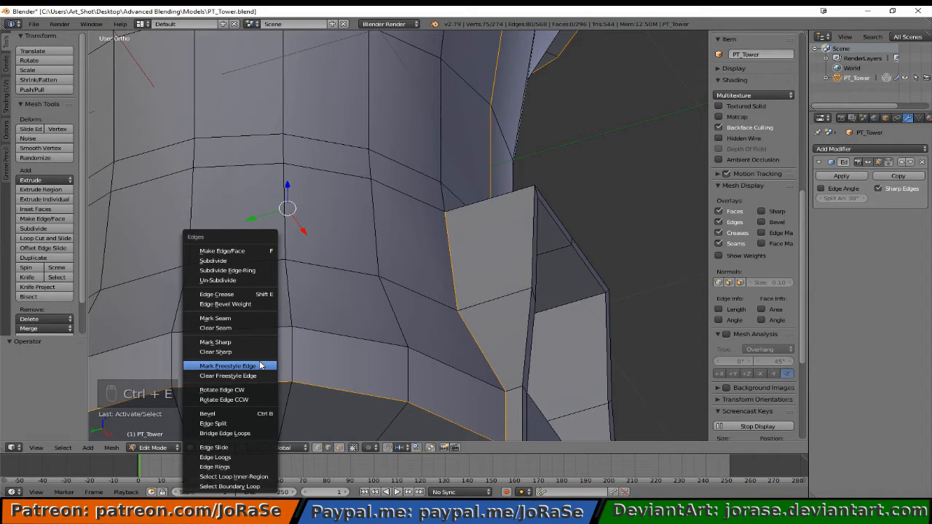
{"action": "left_click", "coordinate": [252, 317]}
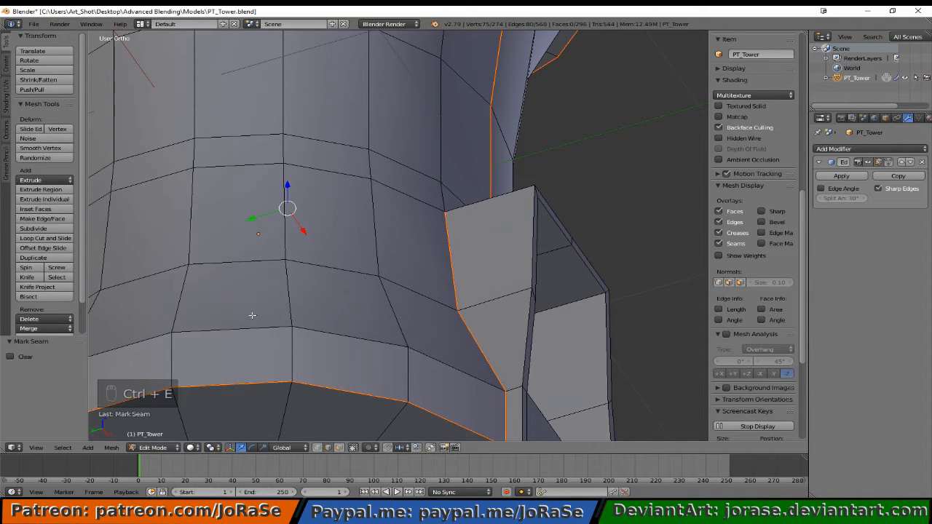
{"action": "scroll", "coordinate": [395, 300], "scroll_direction": "down", "scroll_amount": 6}
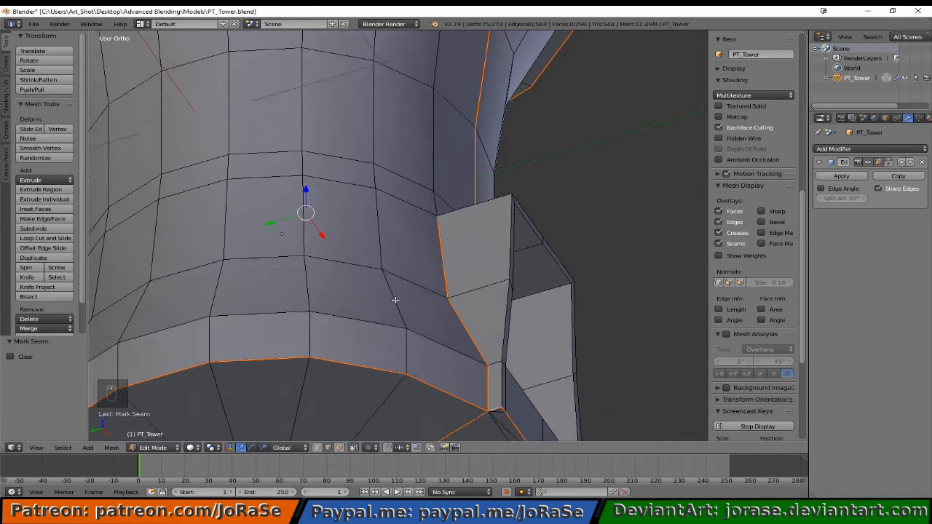
{"action": "key", "text": "a"}
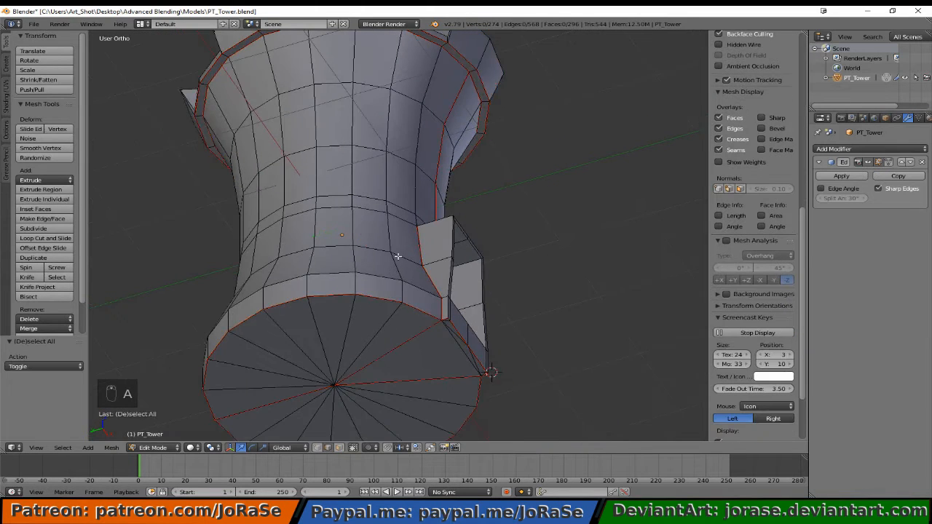
{"action": "scroll", "coordinate": [397, 262], "scroll_direction": "down", "scroll_amount": 2}
{"action": "middle_click_drag", "start_coordinate": [403, 225], "coordinate": [258, 288]}
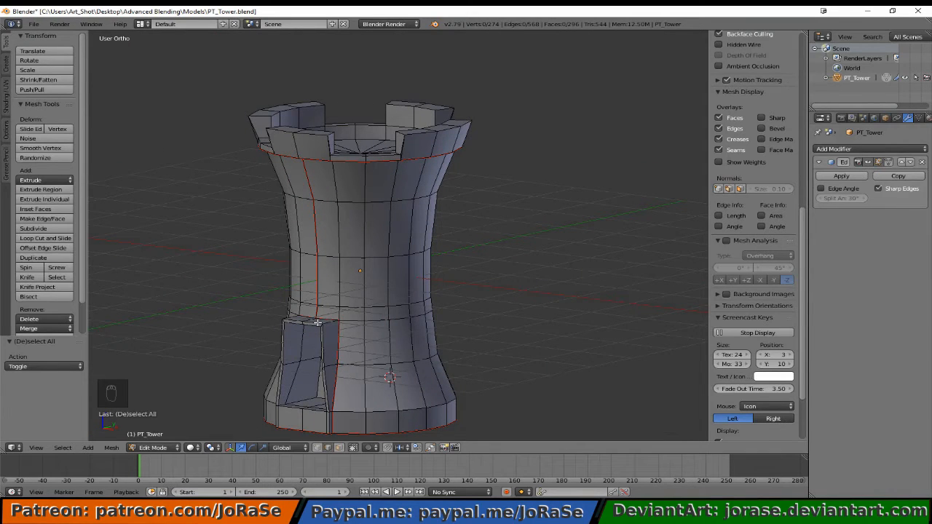
Step: Select the edge loop around the tower's top floor, one battlement gap's inner rim and cross edges, and the battlement's outer top loop
{"action": "middle_click_drag", "start_coordinate": [321, 257], "coordinate": [344, 304]}
{"action": "right_click", "coordinate": [347, 166], "text": "alt"}
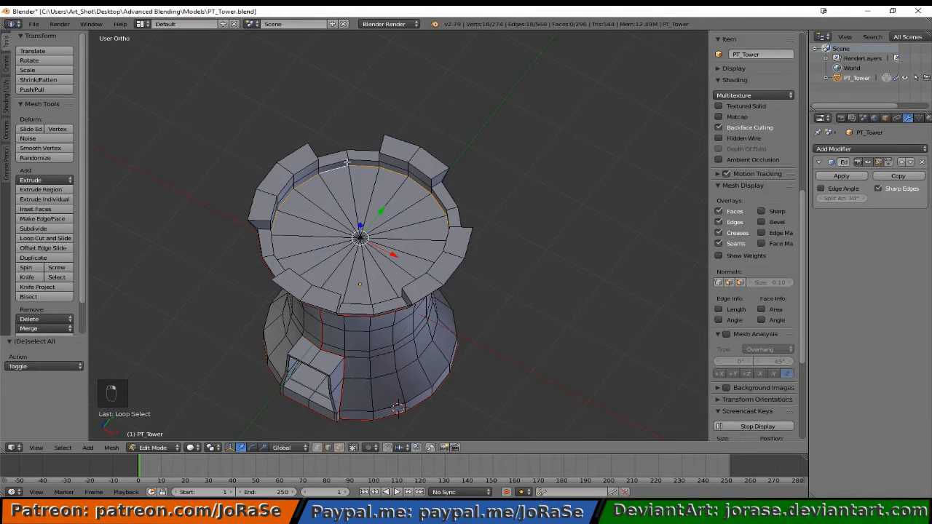
{"action": "right_click", "coordinate": [435, 190], "text": "shift"}
{"action": "right_click", "coordinate": [437, 183], "text": "shift"}
{"action": "middle_click_drag", "start_coordinate": [298, 239], "coordinate": [508, 232]}
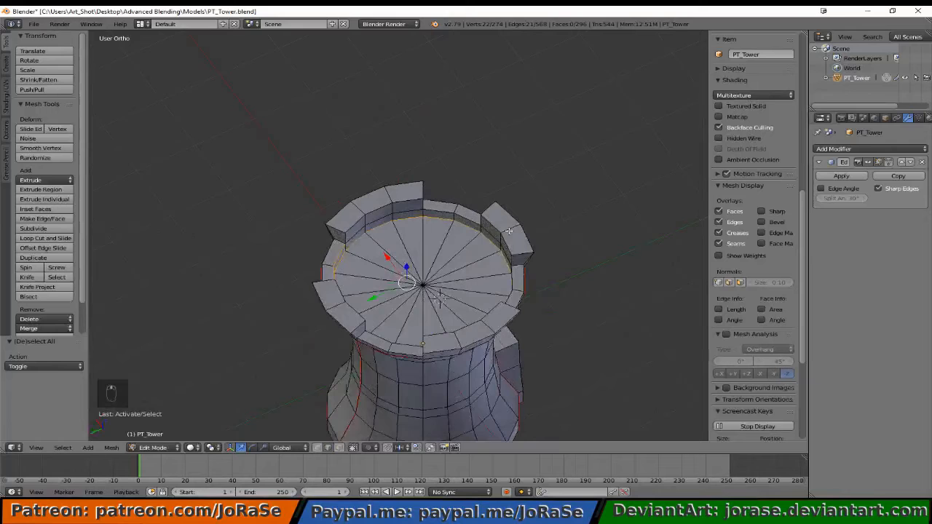
{"action": "right_click", "coordinate": [337, 245], "text": "shift"}
{"action": "right_click", "coordinate": [329, 252], "text": "alt+shift"}
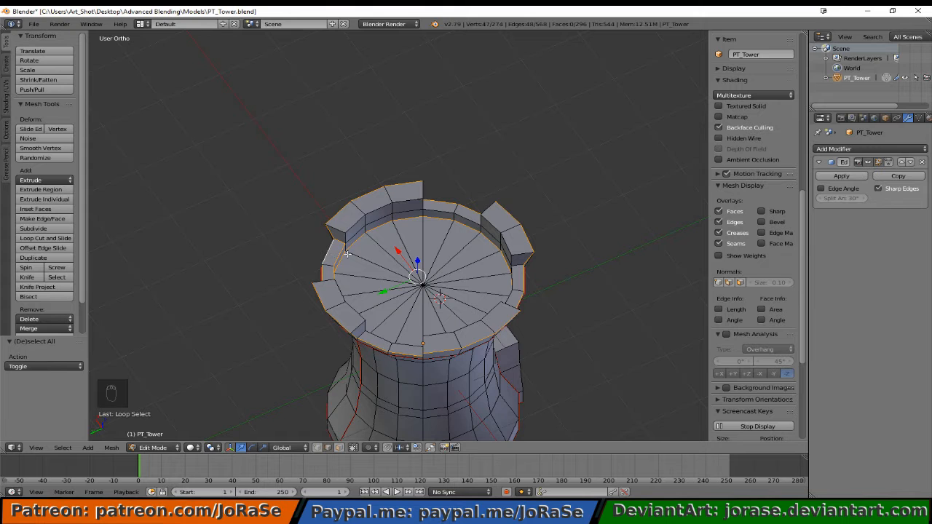
Step: Add the inner rim edges and cross edges of the neighbouring battlement gaps to the selection
{"action": "middle_click_drag", "start_coordinate": [340, 262], "coordinate": [214, 249]}
{"action": "right_click", "coordinate": [285, 241], "text": "shift"}
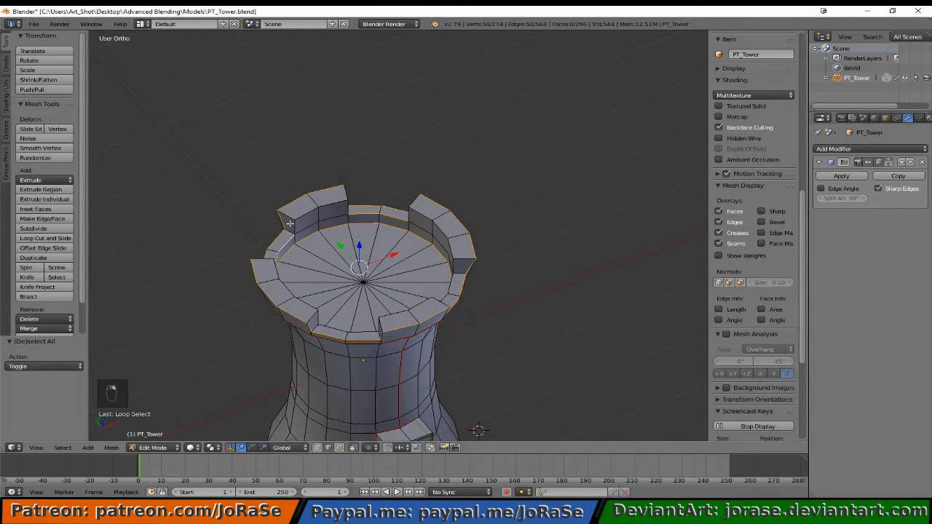
{"action": "middle_click_drag", "start_coordinate": [377, 235], "coordinate": [434, 254]}
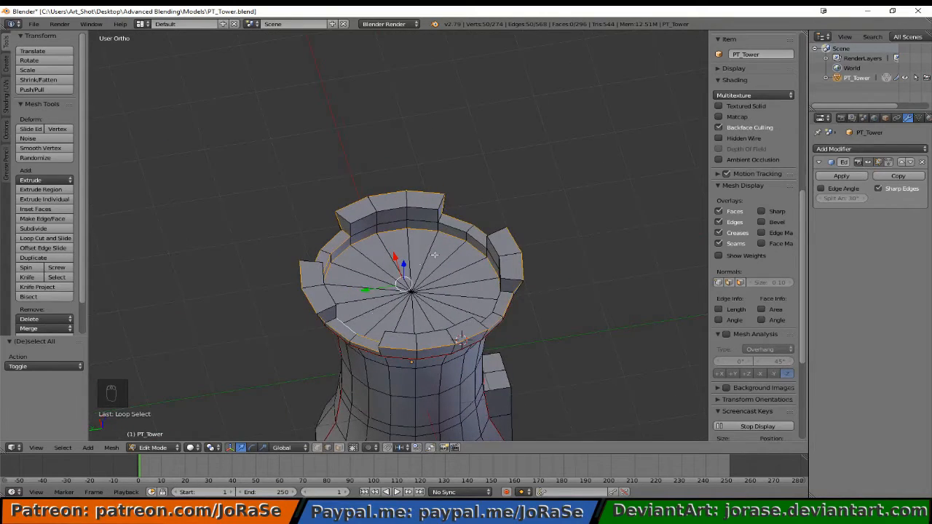
{"action": "right_click", "coordinate": [328, 319], "text": "shift"}
{"action": "middle_click_drag", "start_coordinate": [328, 318], "coordinate": [481, 303]}
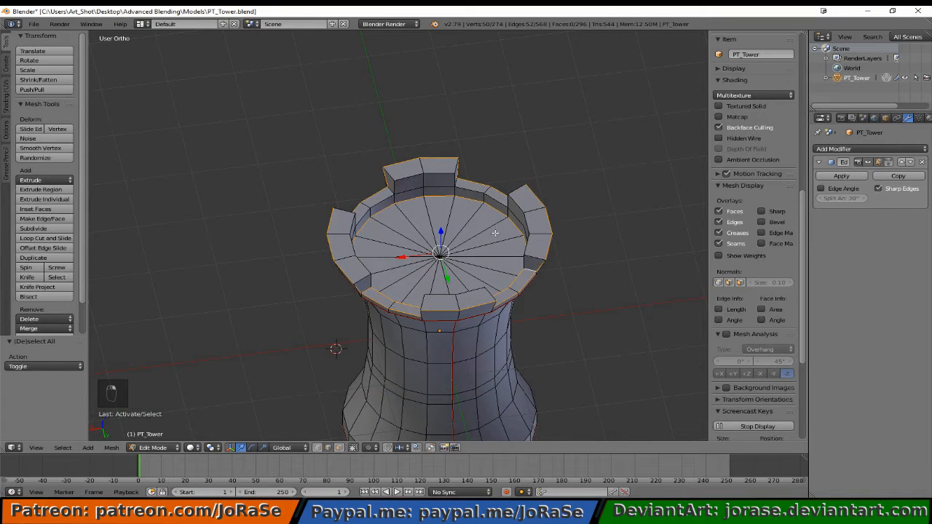
{"action": "middle_click_drag", "start_coordinate": [405, 243], "coordinate": [476, 226]}
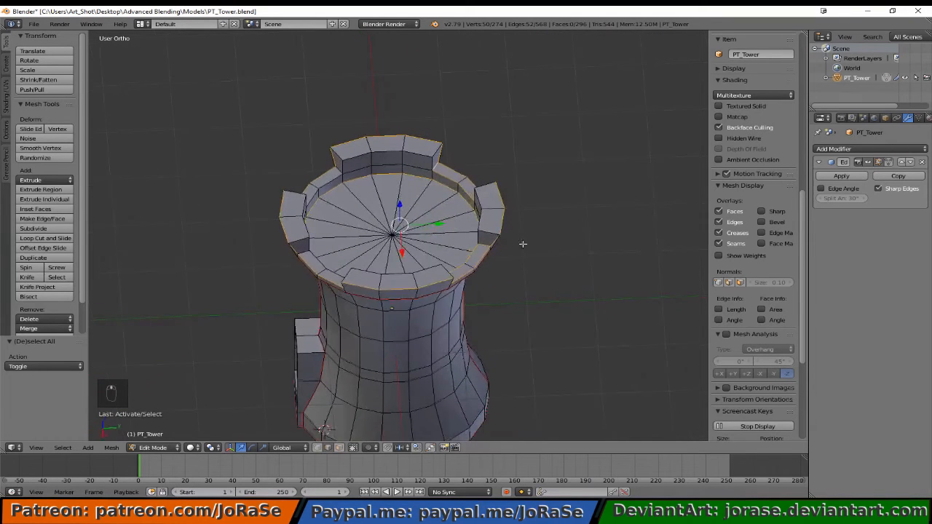
{"action": "right_click", "coordinate": [335, 179], "text": "alt+shift"}
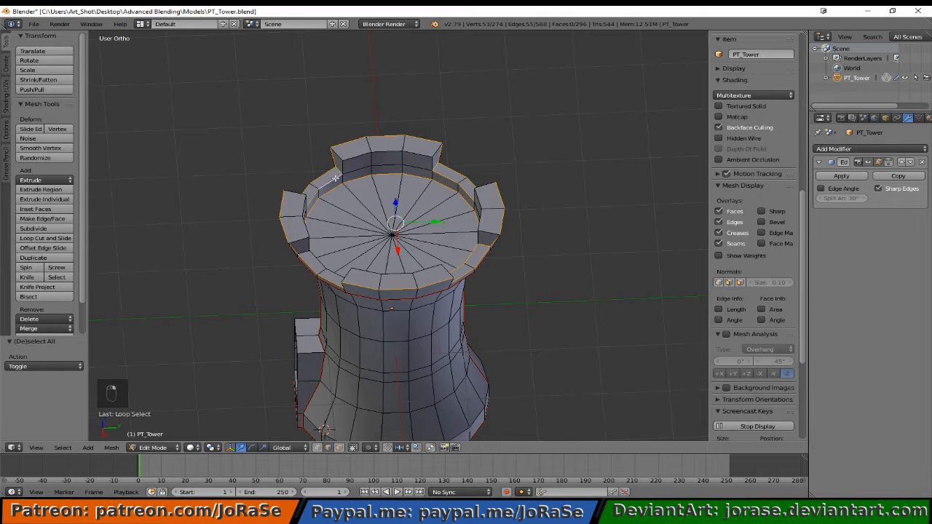
Step: Add the last gap's inner rim edges and the remaining cross edges at the gap ends to the selection
{"action": "middle_click_drag", "start_coordinate": [333, 192], "coordinate": [130, 236]}
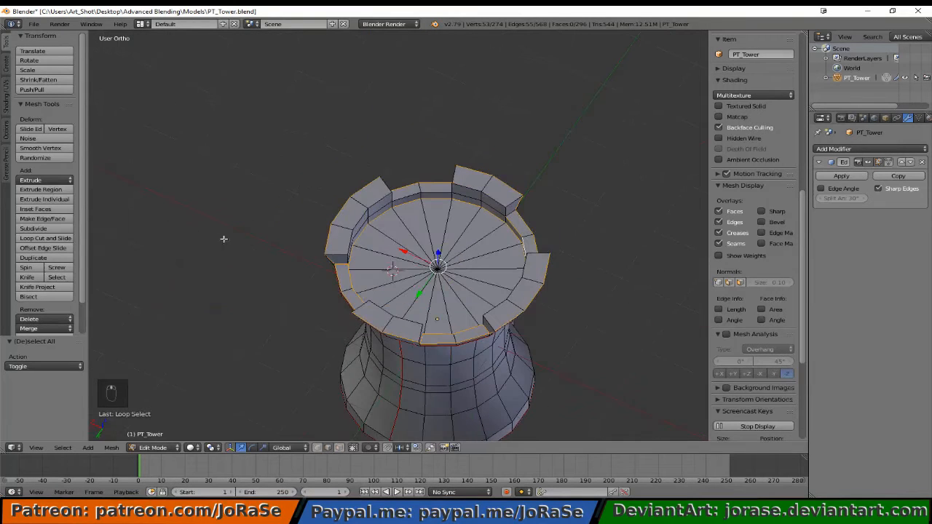
{"action": "right_click", "coordinate": [503, 213], "text": "shift"}
{"action": "right_click", "coordinate": [398, 201], "text": "alt+shift"}
{"action": "middle_click_drag", "start_coordinate": [321, 253], "coordinate": [418, 247]}
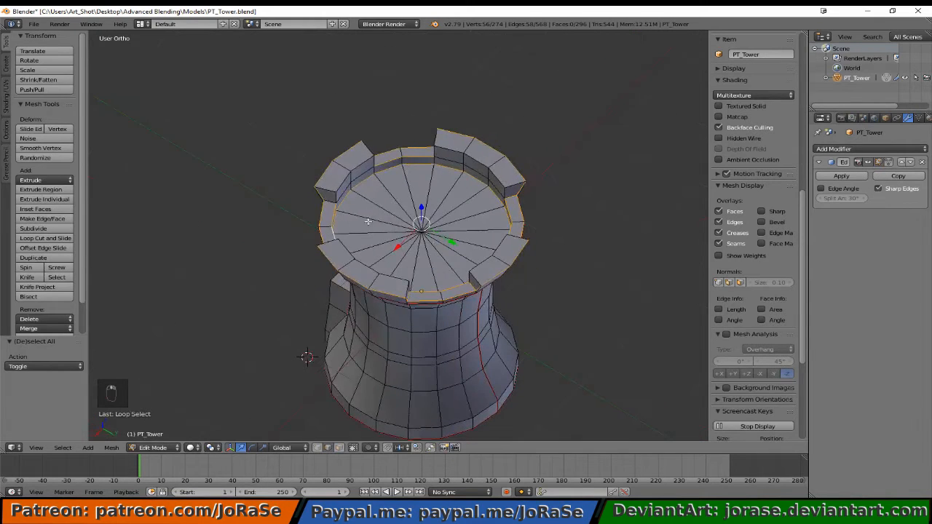
{"action": "right_click", "coordinate": [331, 202], "text": "shift"}
{"action": "middle_click_drag", "start_coordinate": [283, 254], "coordinate": [431, 254]}
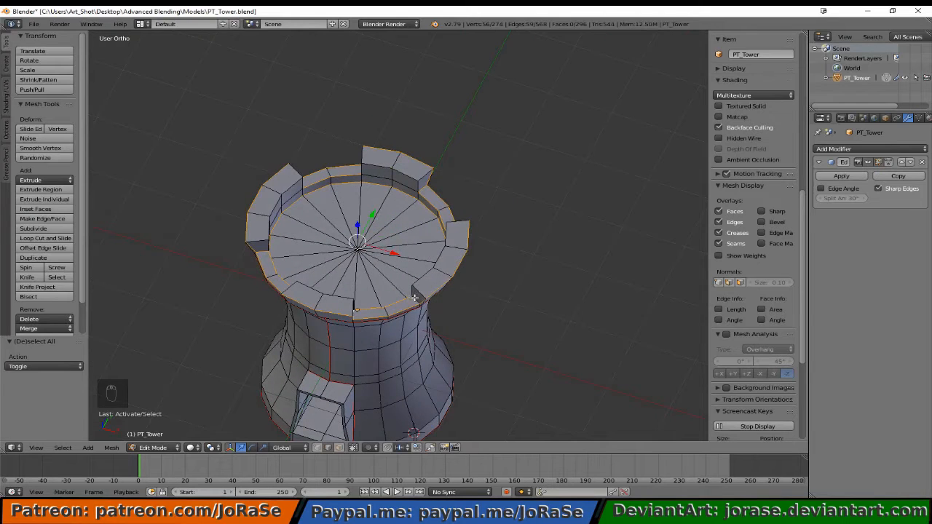
{"action": "right_click", "coordinate": [414, 297], "text": "shift"}
Step: Mark the selected top floor, battlement and gap edges as seams and clear the selection
{"action": "key", "text": "ctrl+e"}
{"action": "left_click", "coordinate": [480, 315]}
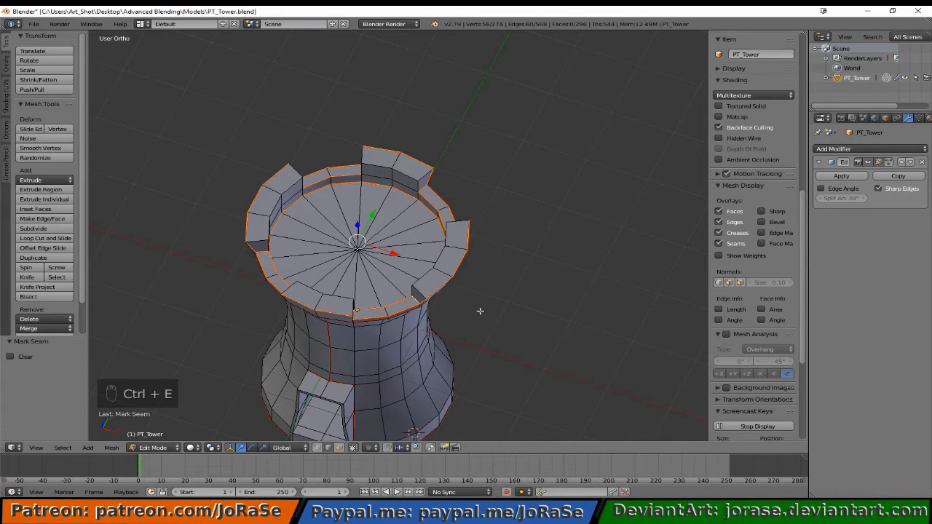
{"action": "key", "text": "a"}
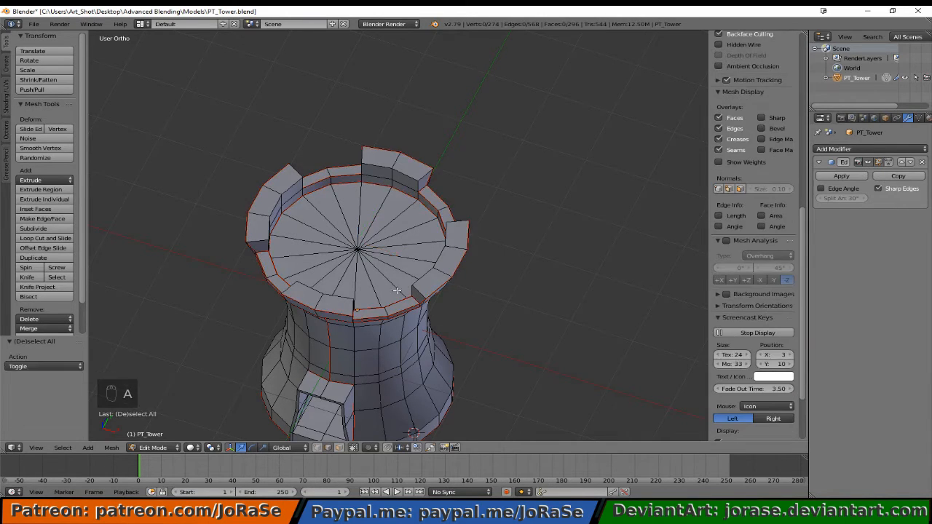
Step: Select the inner top edges of all four raised battlement blocks
{"action": "right_click", "coordinate": [426, 272], "text": "alt"}
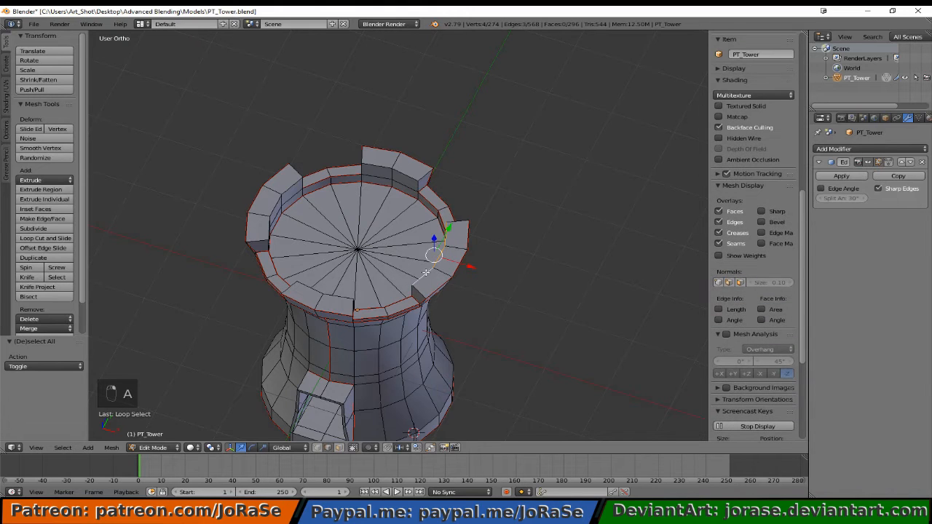
{"action": "right_click", "coordinate": [397, 173], "text": "alt"}
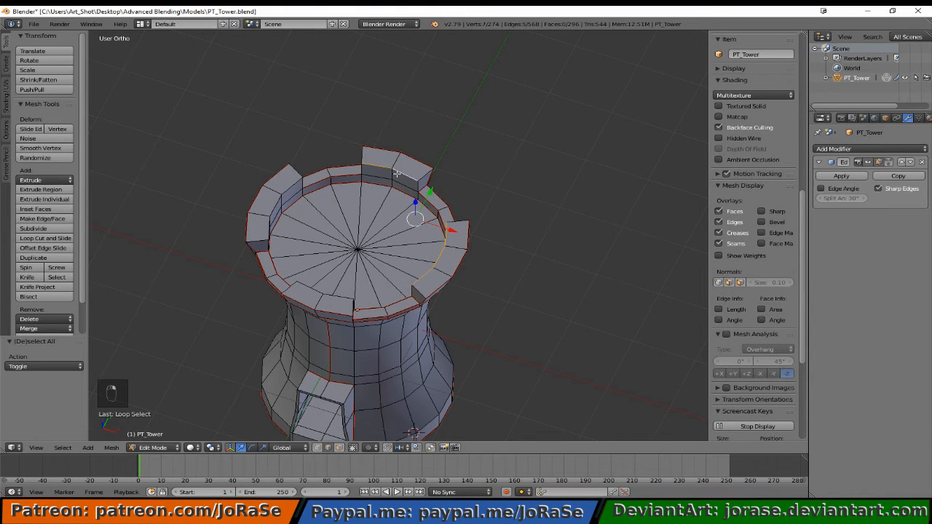
{"action": "right_click", "coordinate": [292, 188], "text": "alt+shift"}
{"action": "right_click", "coordinate": [300, 286], "text": "alt+shift"}
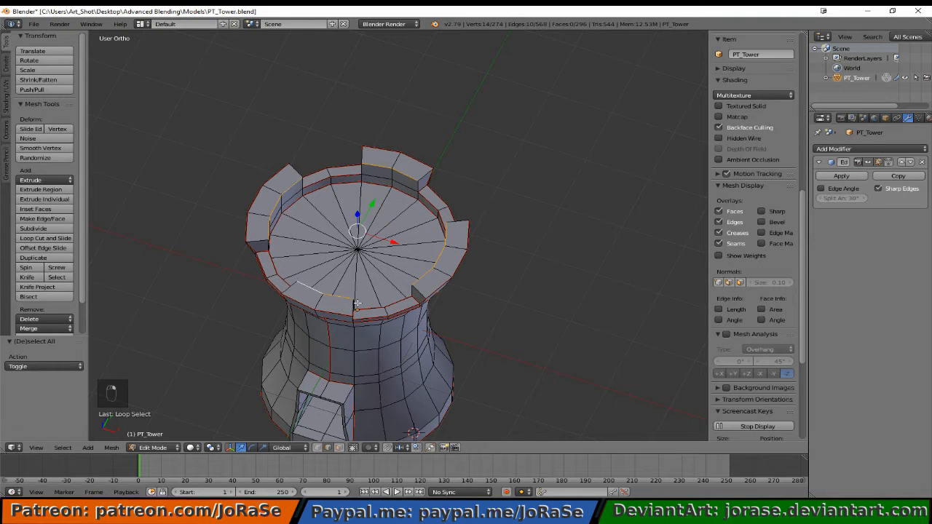
{"action": "right_click", "coordinate": [420, 289], "text": "shift"}
{"action": "right_click", "coordinate": [452, 225], "text": "shift"}
{"action": "right_click", "coordinate": [421, 176], "text": "shift"}
{"action": "right_click", "coordinate": [429, 176], "text": "shift"}
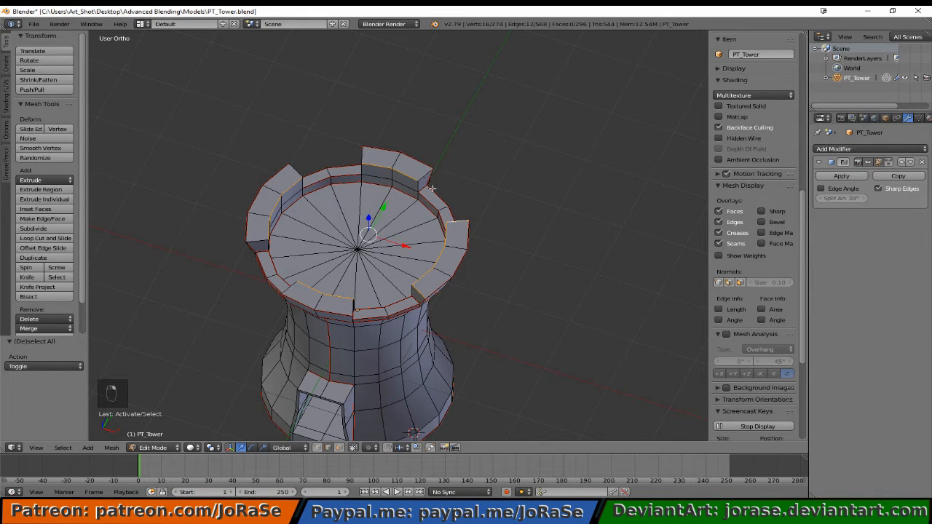
{"action": "right_click", "coordinate": [458, 224], "text": "shift"}
{"action": "right_click", "coordinate": [417, 290], "text": "shift"}
Step: Add the upright inner end edges on both sides of all four battlement blocks to the selection
{"action": "middle_click_drag", "start_coordinate": [329, 305], "coordinate": [426, 276]}
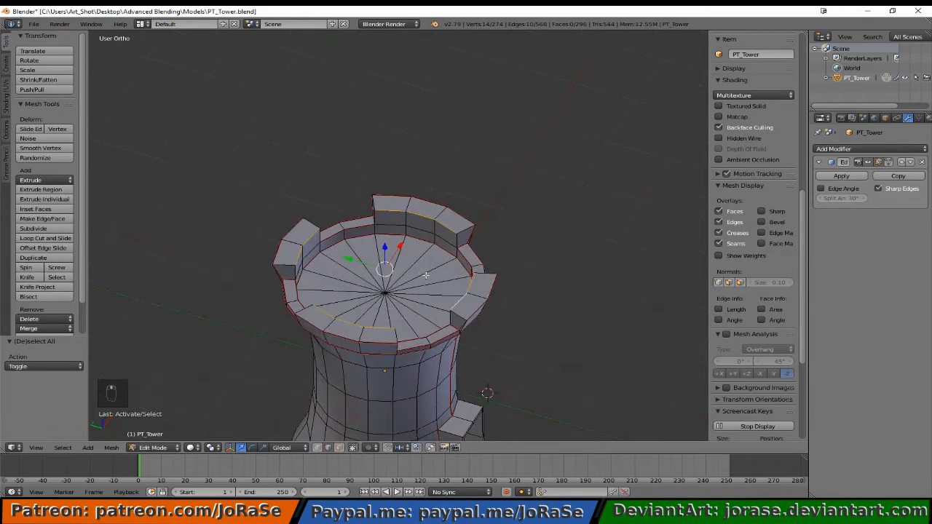
{"action": "right_click", "coordinate": [295, 269], "text": "shift"}
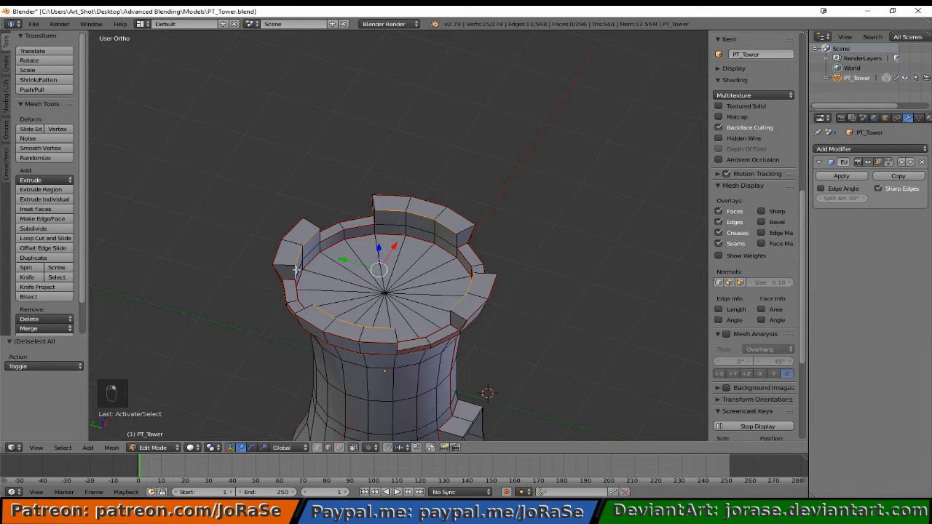
{"action": "right_click", "coordinate": [320, 238], "text": "shift"}
{"action": "right_click", "coordinate": [377, 215], "text": "shift"}
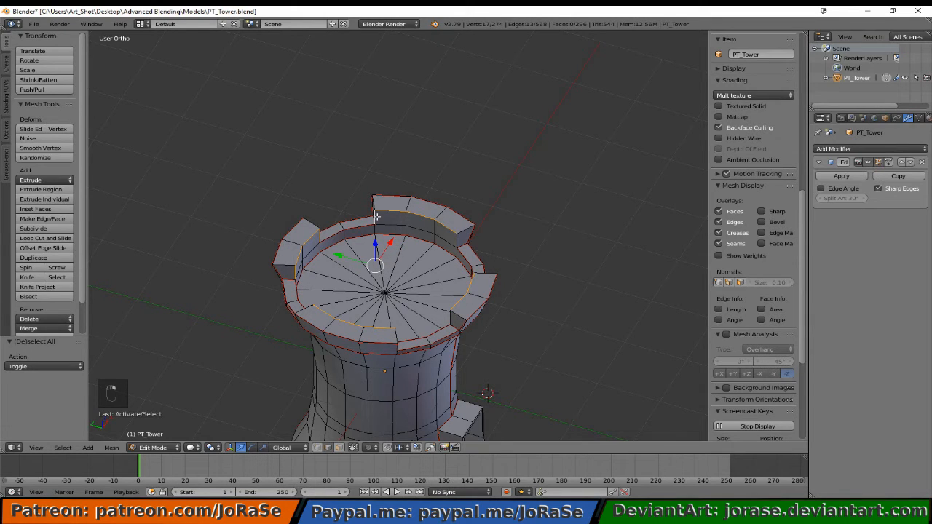
{"action": "right_click", "coordinate": [456, 242], "text": "shift"}
{"action": "right_click", "coordinate": [450, 318], "text": "shift"}
{"action": "middle_click_drag", "start_coordinate": [337, 325], "coordinate": [468, 303]}
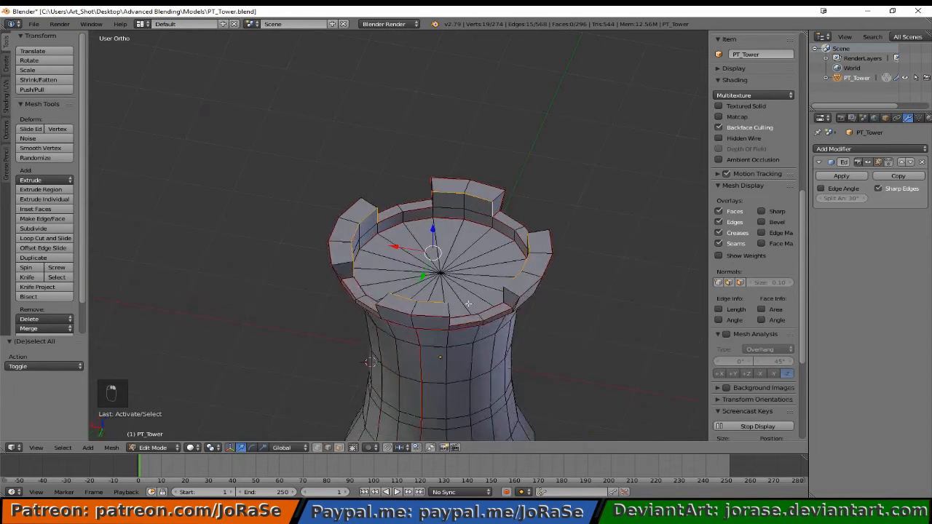
{"action": "right_click", "coordinate": [436, 199], "text": "shift"}
{"action": "middle_click_drag", "start_coordinate": [467, 258], "coordinate": [583, 261]}
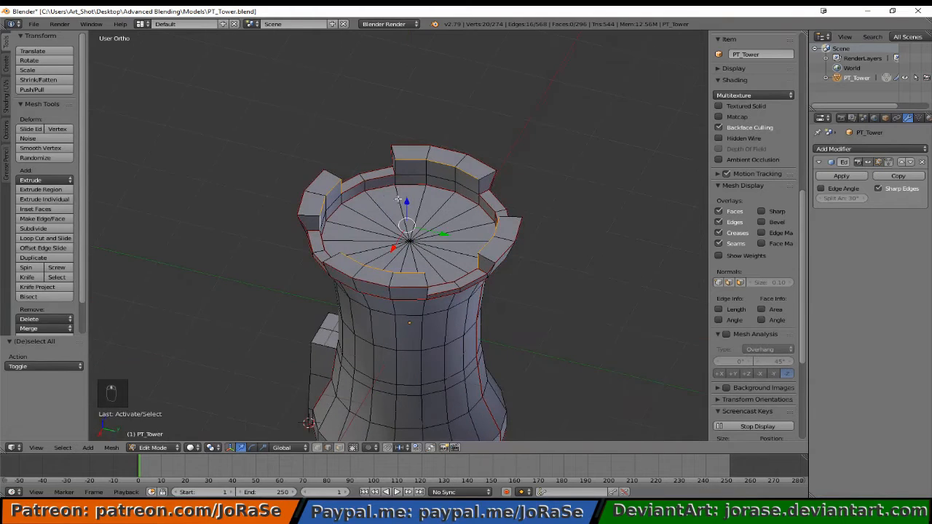
{"action": "right_click", "coordinate": [476, 186], "text": "shift"}
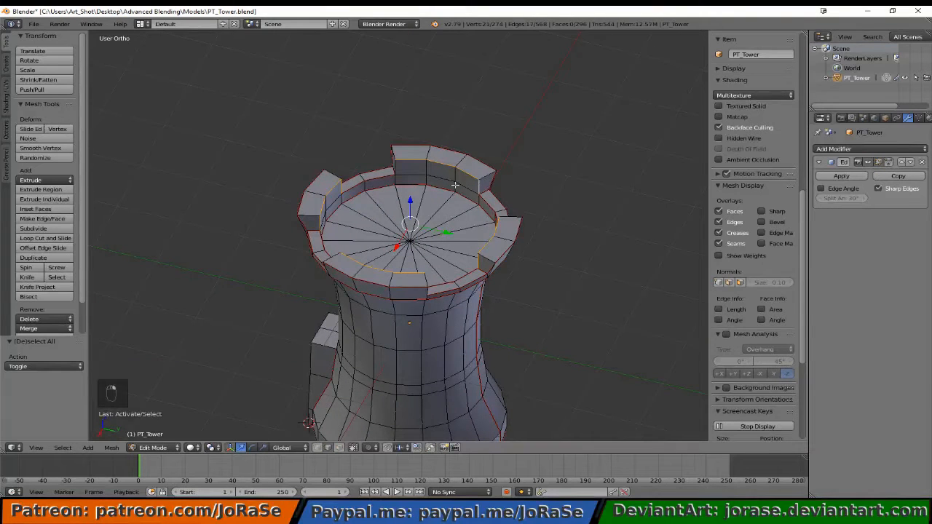
{"action": "right_click", "coordinate": [395, 168], "text": "shift"}
Step: Add the middle cross edge and the adjoining inner and outer upright edges of two opposite battlement gaps to the selection
{"action": "middle_click_drag", "start_coordinate": [355, 214], "coordinate": [553, 233]}
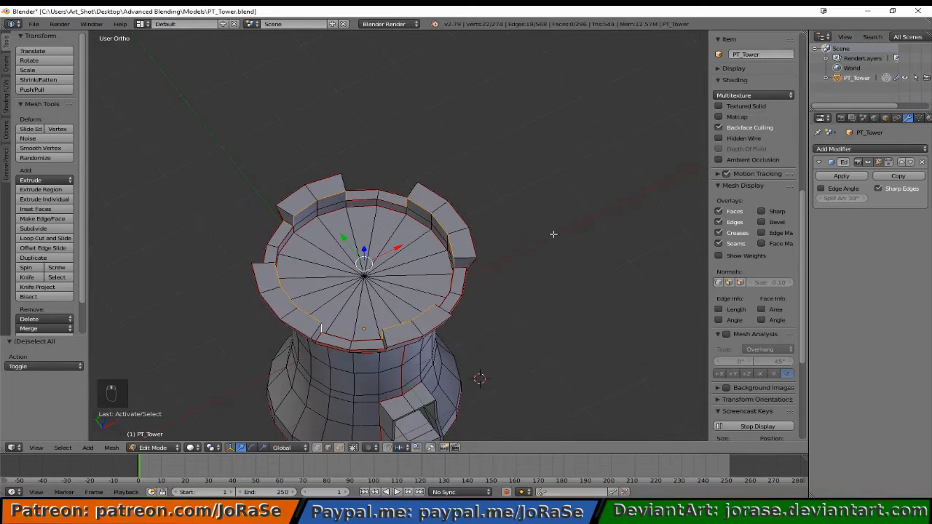
{"action": "right_click", "coordinate": [379, 196], "text": "shift"}
{"action": "right_click", "coordinate": [377, 202], "text": "shift"}
{"action": "middle_click_drag", "start_coordinate": [378, 202], "coordinate": [166, 191]}
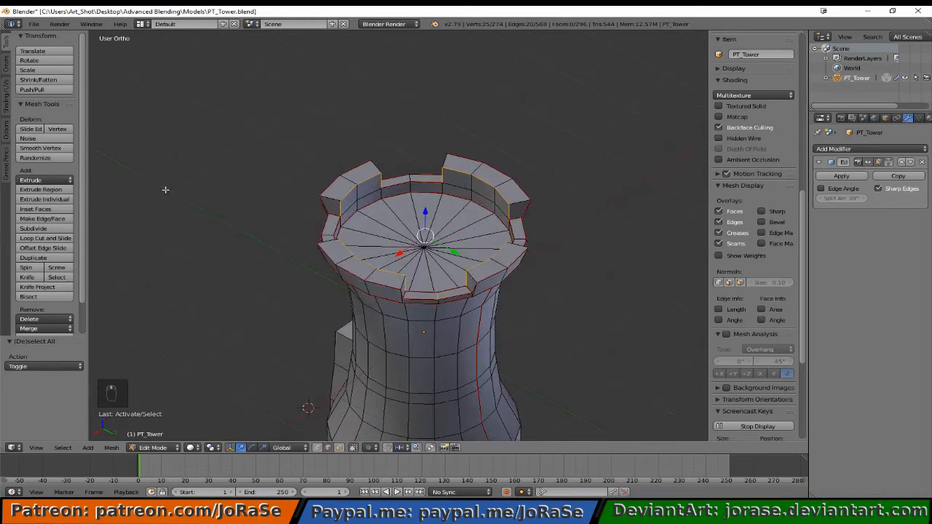
{"action": "right_click", "coordinate": [438, 300], "text": "shift"}
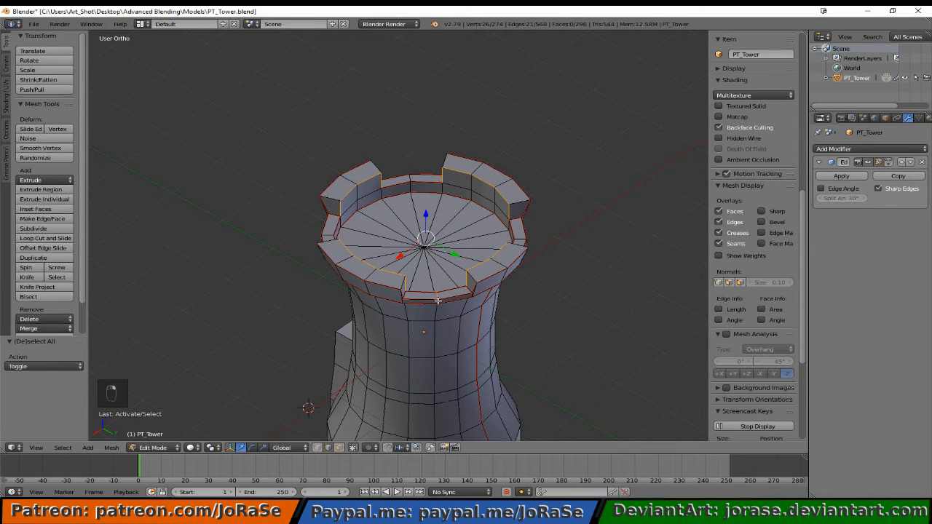
{"action": "right_click", "coordinate": [412, 190], "text": "shift"}
{"action": "right_click", "coordinate": [410, 178], "text": "shift"}
{"action": "middle_click_drag", "start_coordinate": [280, 267], "coordinate": [531, 268]}
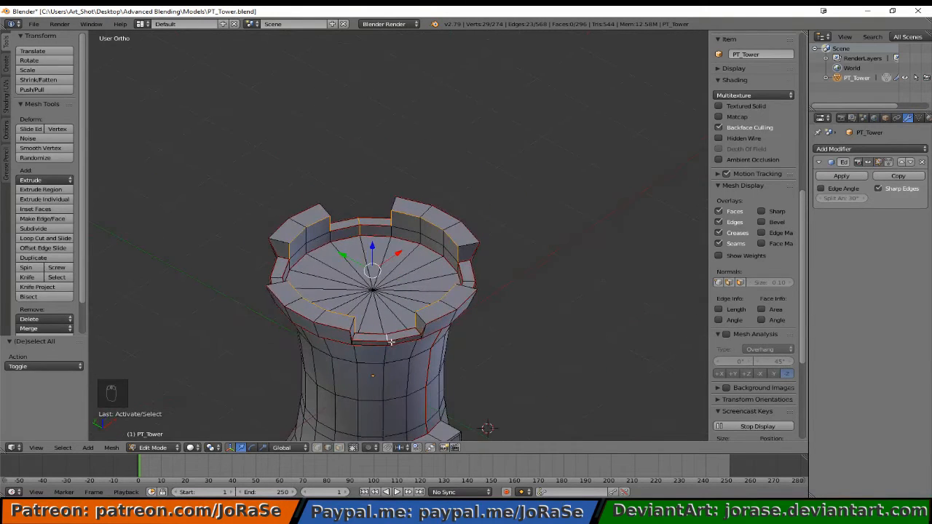
{"action": "right_click", "coordinate": [387, 341], "text": "shift"}
Step: Mark the selected battlement block and gap edges as seams and clear the selection
{"action": "key", "text": "ctrl+e"}
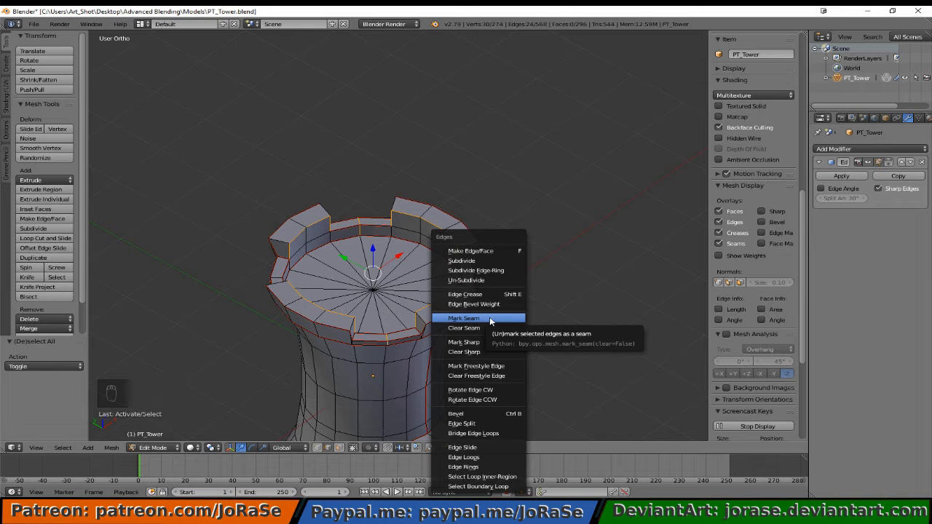
{"action": "left_click", "coordinate": [488, 320]}
{"action": "key", "text": "a"}
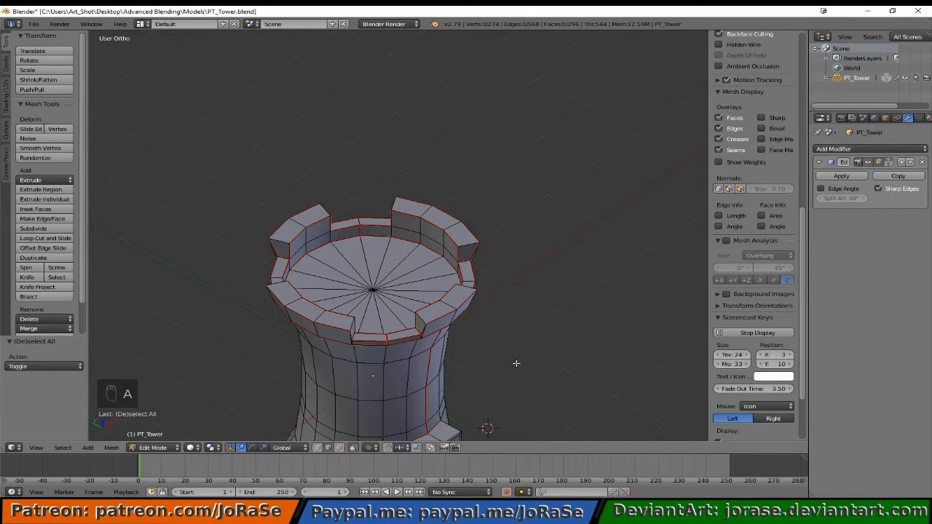
Step: Select the outer and inner edge loops of the doorway frame, plus the front edges of its threshold
{"action": "scroll", "coordinate": [513, 362], "scroll_direction": "down", "scroll_amount": 5, "text": "shift"}
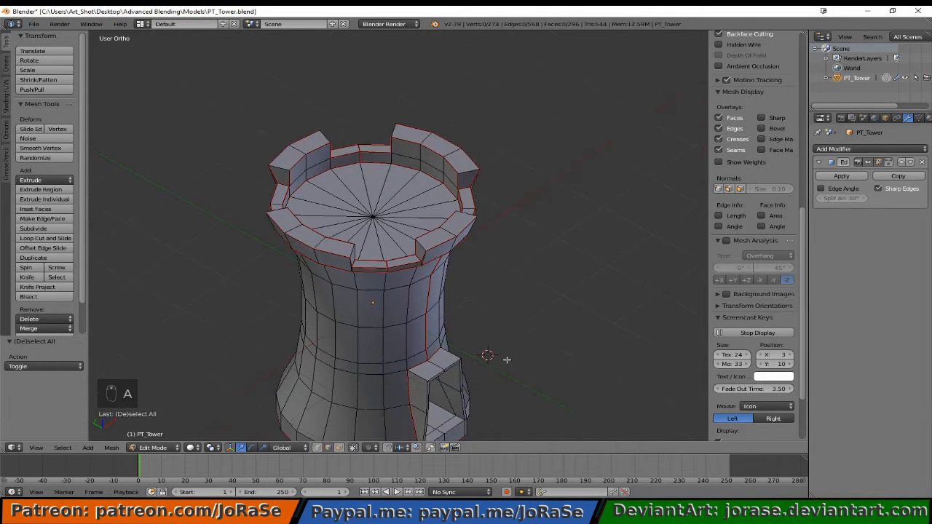
{"action": "scroll", "coordinate": [498, 366], "scroll_direction": "down", "scroll_amount": 4, "text": "shift"}
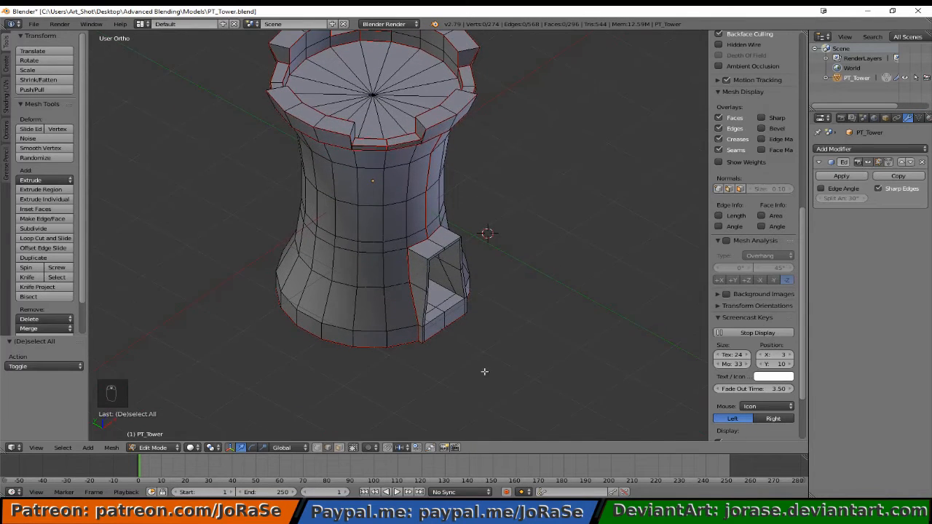
{"action": "middle_click_drag", "start_coordinate": [485, 371], "coordinate": [446, 350]}
{"action": "scroll", "coordinate": [445, 349], "scroll_direction": "up", "scroll_amount": 6}
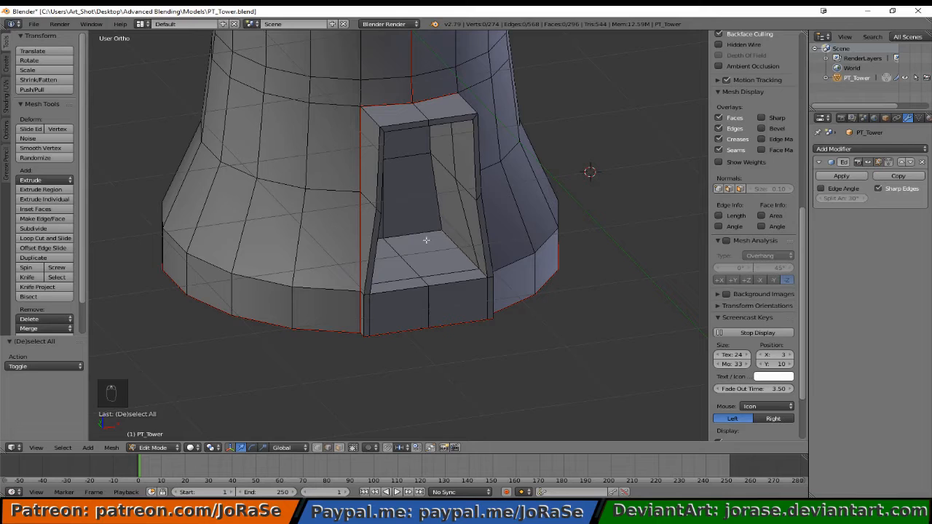
{"action": "right_click", "coordinate": [376, 187], "text": "alt"}
{"action": "right_click", "coordinate": [382, 188], "text": "alt+shift"}
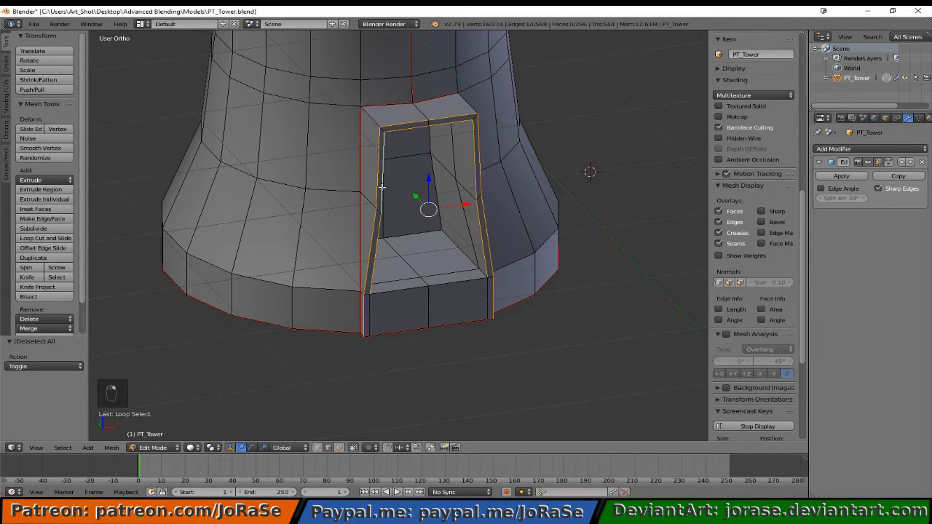
{"action": "right_click", "coordinate": [387, 289], "text": "alt+shift"}
Step: Add the upright back corner edge and the side and back floor edges inside the doorway to the selection
{"action": "middle_click_drag", "start_coordinate": [446, 285], "coordinate": [383, 258]}
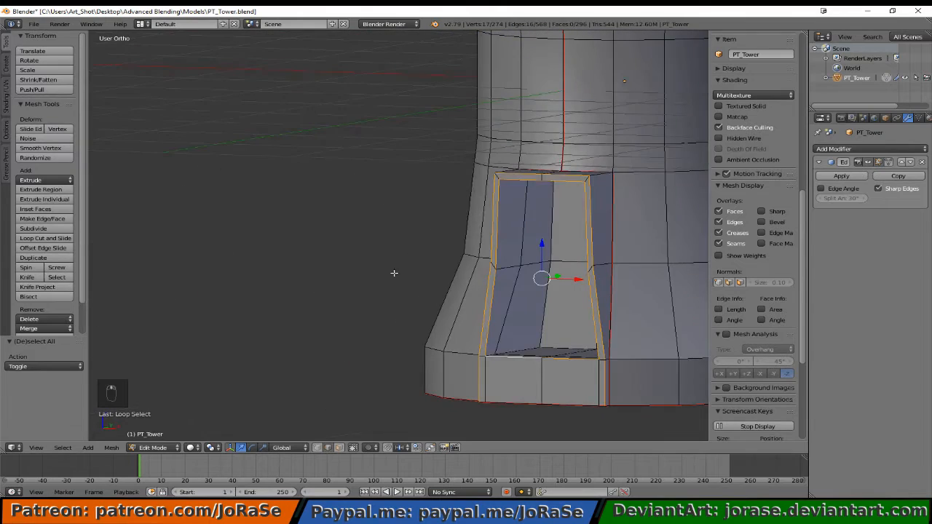
{"action": "right_click", "coordinate": [534, 334], "text": "alt+shift"}
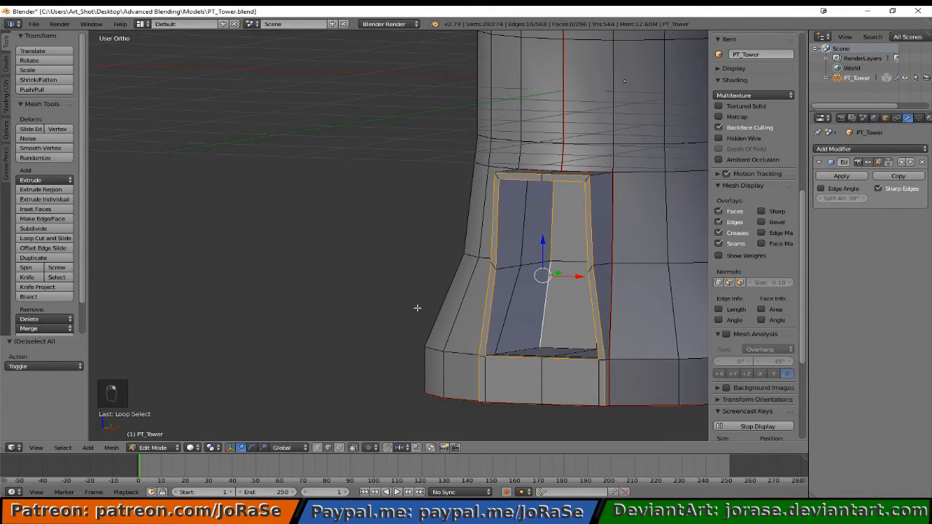
{"action": "middle_click_drag", "start_coordinate": [417, 308], "coordinate": [466, 334]}
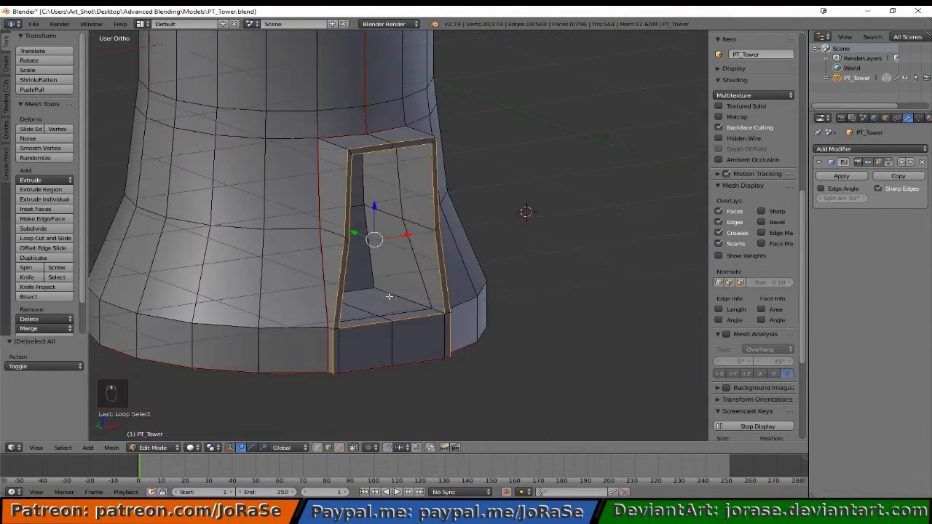
{"action": "right_click", "coordinate": [372, 288], "text": "alt+shift"}
{"action": "right_click", "coordinate": [371, 289], "text": "shift"}
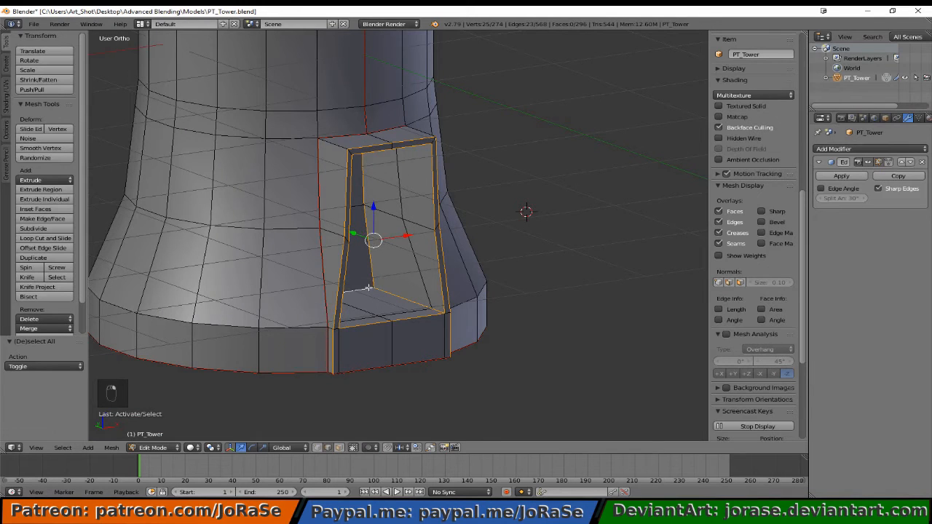
{"action": "middle_click_drag", "start_coordinate": [371, 289], "coordinate": [301, 309]}
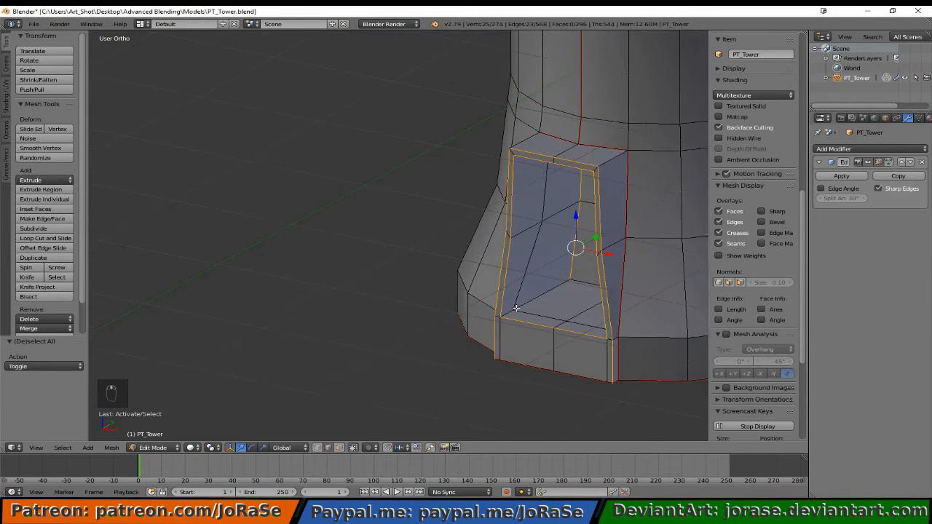
{"action": "right_click", "coordinate": [541, 295], "text": "shift"}
Step: Add the ceiling's side and back edges inside the doorway to the selection
{"action": "middle_click_drag", "start_coordinate": [515, 381], "coordinate": [471, 281]}
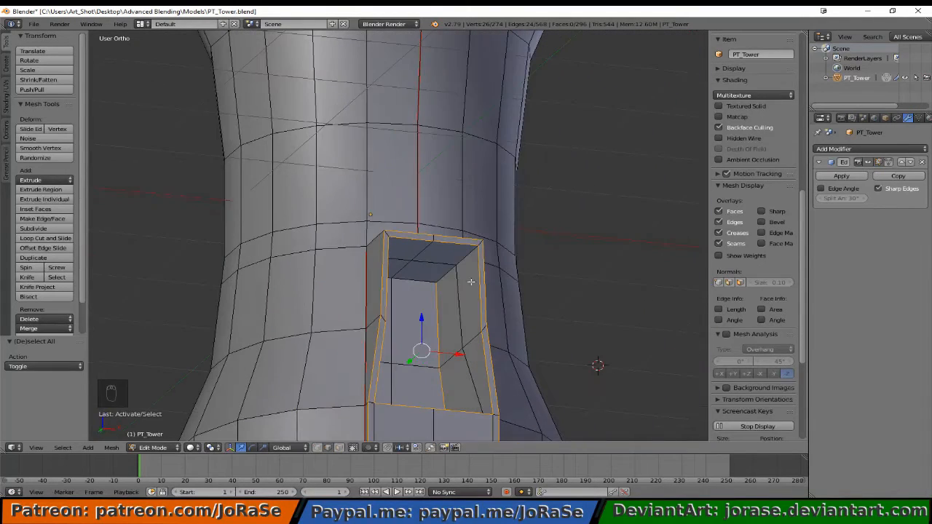
{"action": "right_click", "coordinate": [450, 271], "text": "shift"}
{"action": "right_click", "coordinate": [432, 275], "text": "shift"}
{"action": "middle_click_drag", "start_coordinate": [431, 276], "coordinate": [536, 240]}
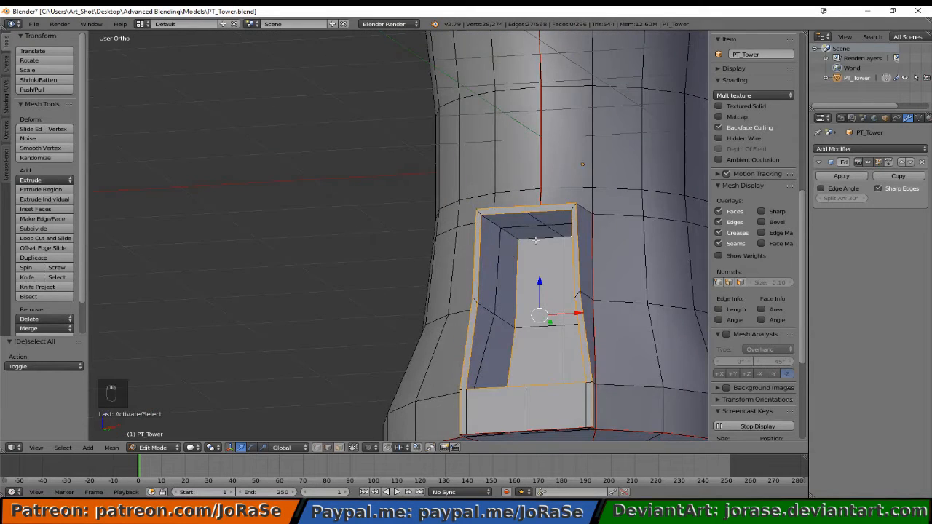
{"action": "right_click", "coordinate": [517, 237], "text": "shift"}
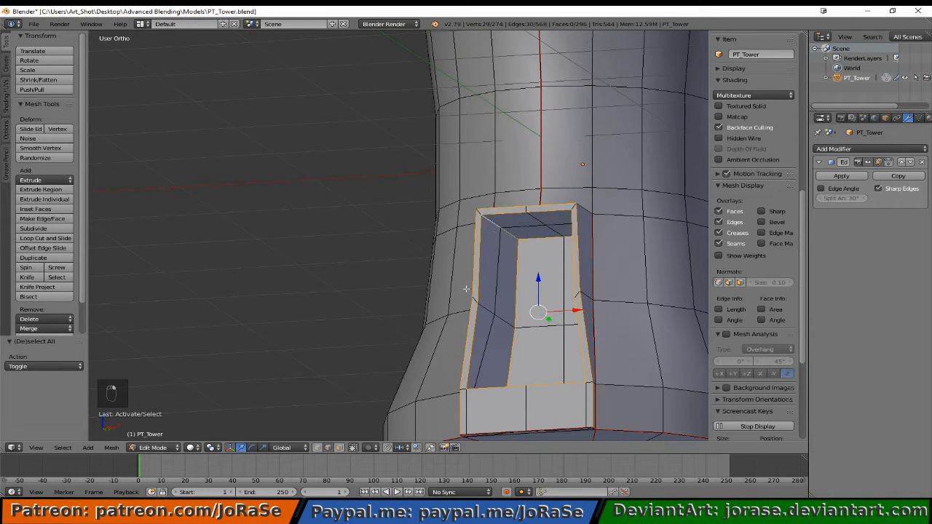
Step: Mark the selected doorway frame and interior edges as seams and clear the selection
{"action": "key", "text": "ctrl+e"}
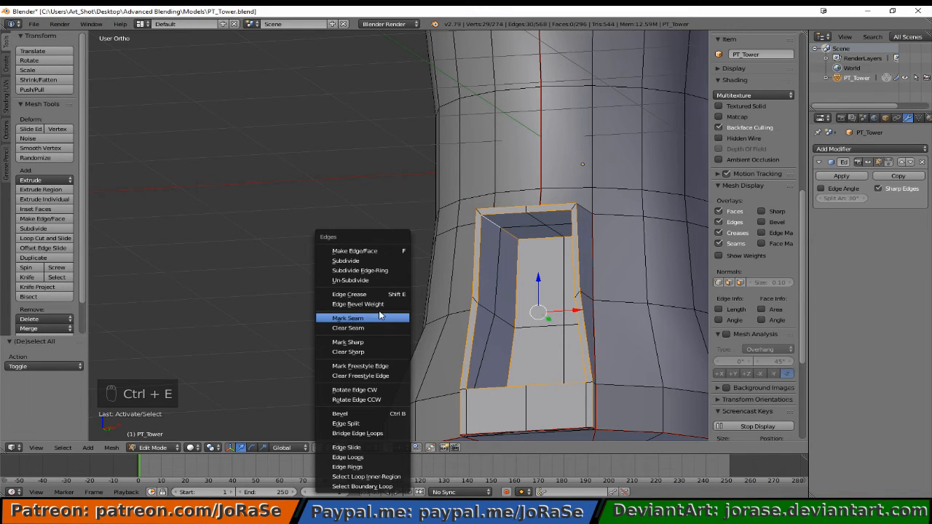
{"action": "left_click", "coordinate": [379, 319]}
{"action": "key", "text": "a"}
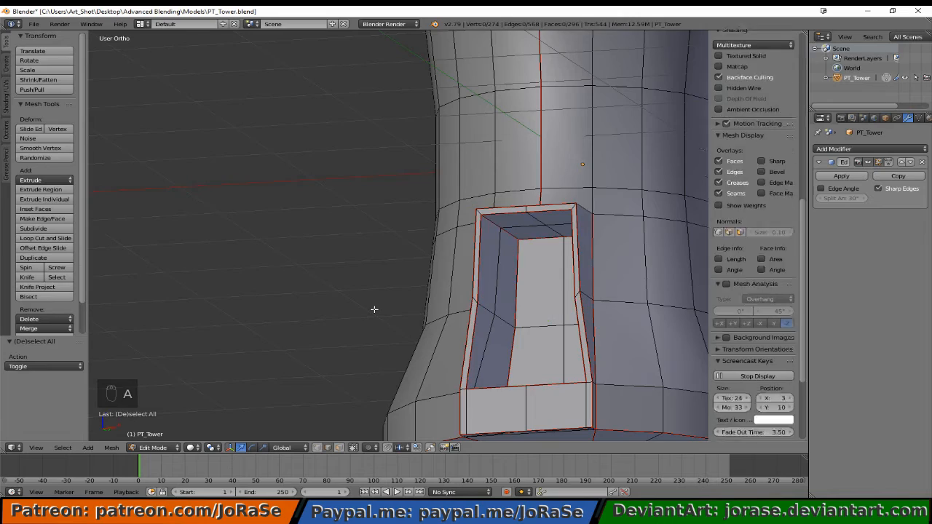
Step: Inspect the marked seams around the whole tower and check the doorway's floor edges in wireframe display
{"action": "scroll", "coordinate": [375, 315], "scroll_direction": "down", "scroll_amount": 2}
{"action": "scroll", "coordinate": [374, 317], "scroll_direction": "down", "scroll_amount": 2}
{"action": "mouse_move", "coordinate": [384, 313]}
{"action": "middle_mouse_down"}
{"action": "mouse_move", "coordinate": [333, 366]}
{"action": "mouse_move", "coordinate": [393, 348]}
{"action": "mouse_move", "coordinate": [368, 331]}
{"action": "mouse_move", "coordinate": [380, 320]}
{"action": "middle_mouse_up"}
{"action": "scroll", "coordinate": [375, 310], "scroll_direction": "down", "scroll_amount": 2}
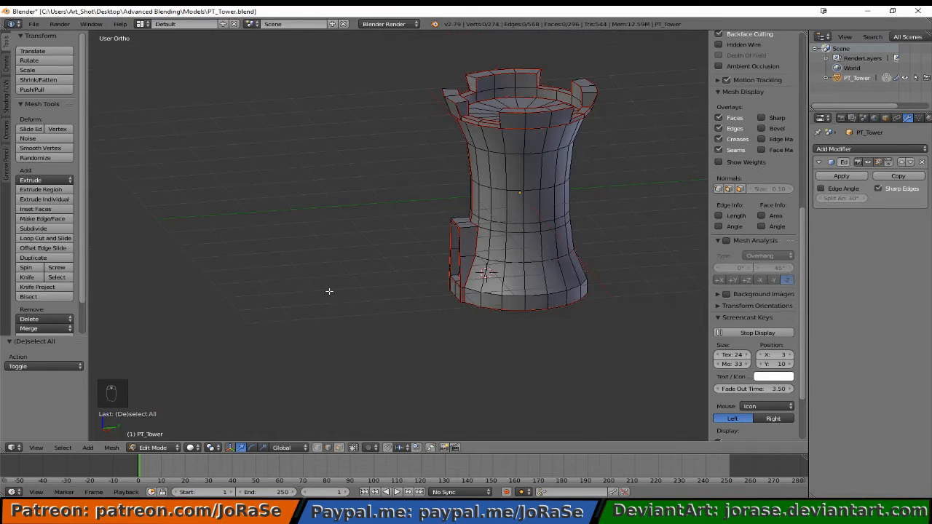
{"action": "middle_click_drag", "start_coordinate": [329, 291], "coordinate": [412, 291]}
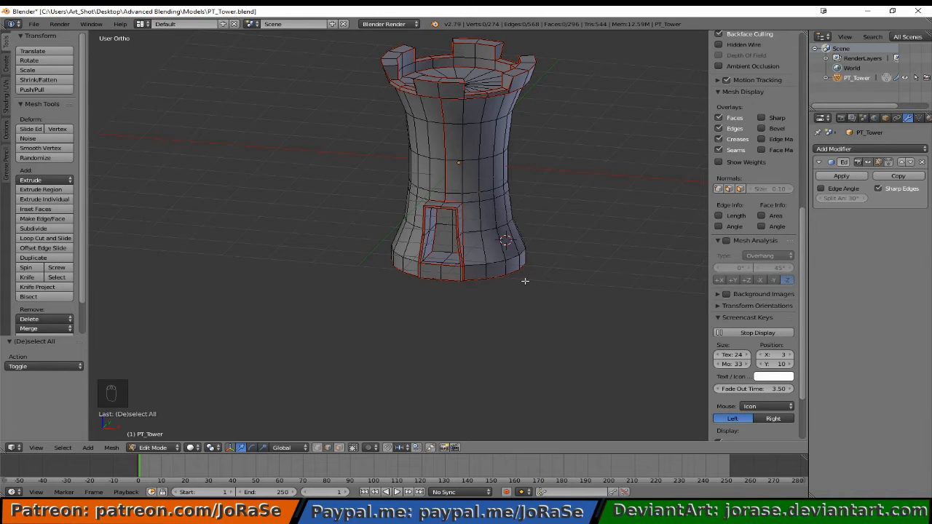
{"action": "scroll", "coordinate": [525, 280], "scroll_direction": "up", "scroll_amount": 5}
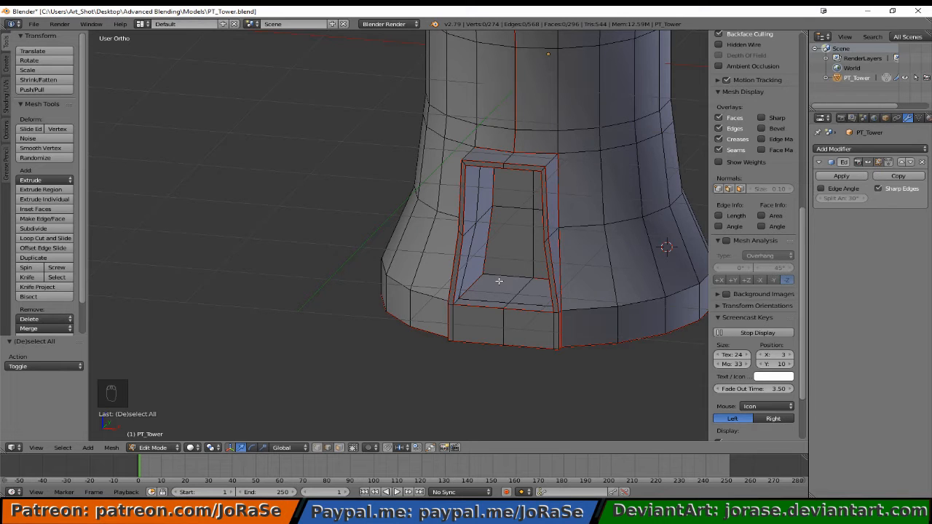
{"action": "middle_click_drag", "start_coordinate": [499, 279], "coordinate": [508, 297]}
{"action": "middle_click_drag", "start_coordinate": [501, 297], "coordinate": [463, 294]}
{"action": "right_click", "coordinate": [503, 281]}
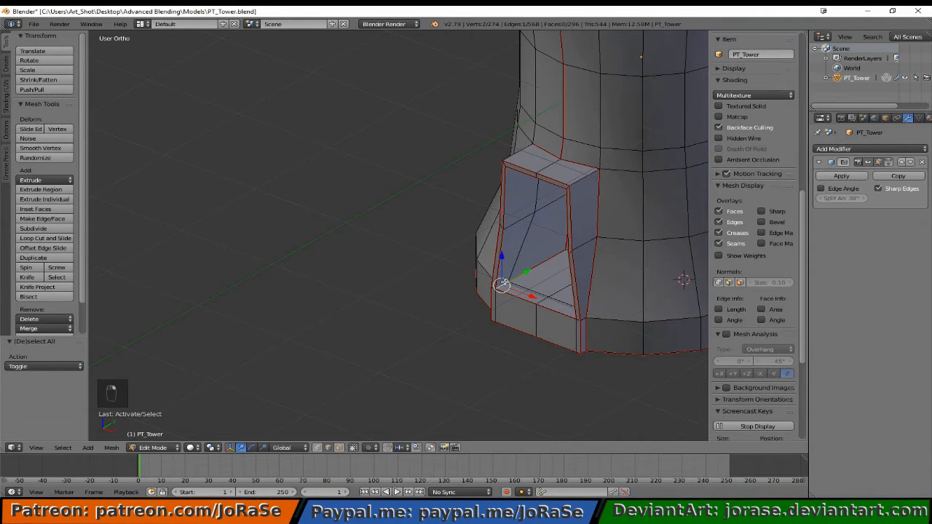
{"action": "key", "text": "z"}
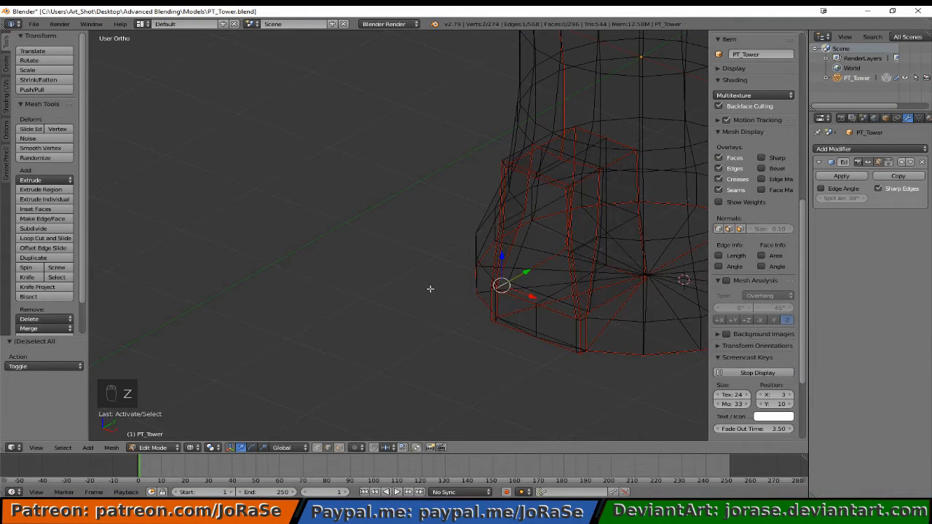
{"action": "key", "text": "a"}
{"action": "mouse_move", "coordinate": [429, 289]}
{"action": "middle_mouse_down"}
{"action": "mouse_move", "coordinate": [480, 281]}
{"action": "mouse_move", "coordinate": [520, 294]}
{"action": "mouse_move", "coordinate": [439, 252]}
{"action": "mouse_move", "coordinate": [532, 241]}
{"action": "mouse_move", "coordinate": [464, 286]}
{"action": "middle_mouse_up"}
{"action": "key", "text": "z"}
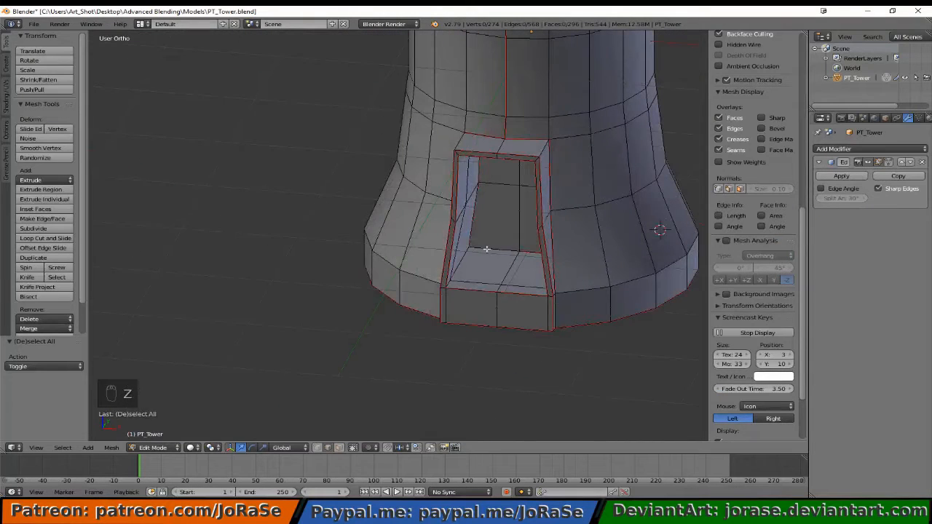
Step: Mark the doorway floor's unmarked back edge and short front corner edge as seams, and clear the selection
{"action": "right_click", "coordinate": [466, 285]}
{"action": "right_click", "coordinate": [451, 283], "text": "shift"}
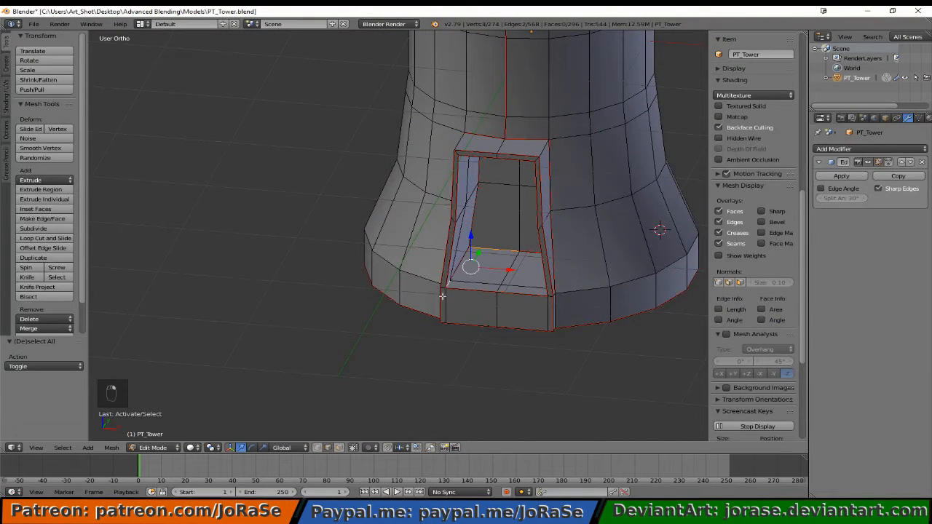
{"action": "key", "text": "ctrl+e"}
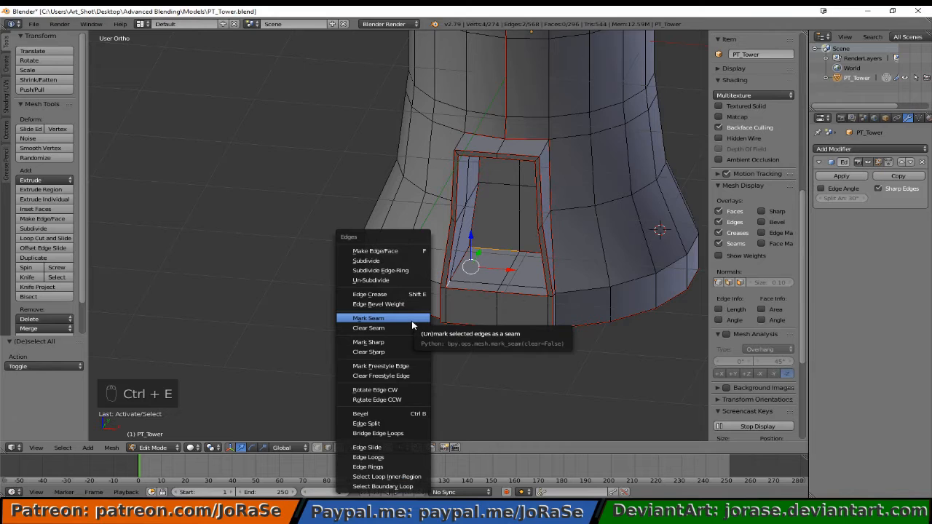
{"action": "left_click", "coordinate": [409, 321]}
{"action": "key", "text": "a"}
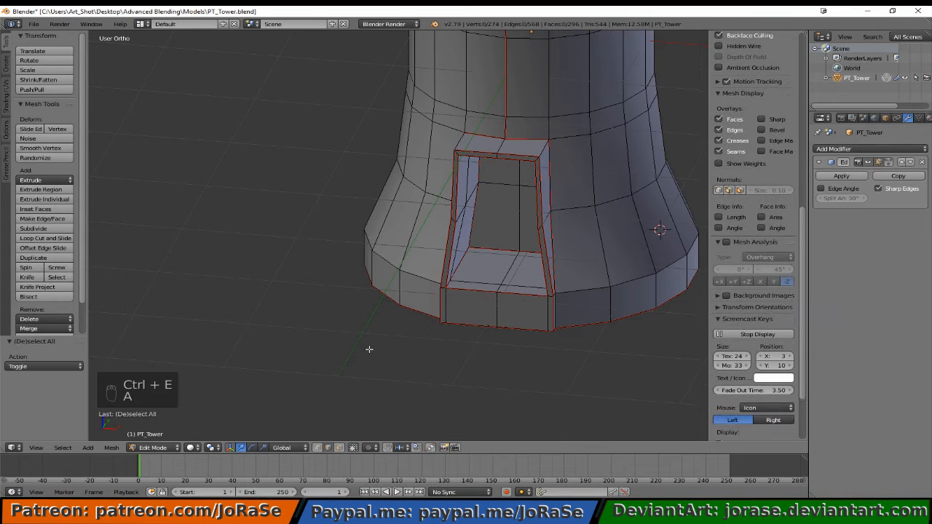
Step: Split the 3D view vertically into two side-by-side areas of roughly equal width, with the whole tower in view
{"action": "scroll", "coordinate": [364, 348], "scroll_direction": "down", "scroll_amount": 5}
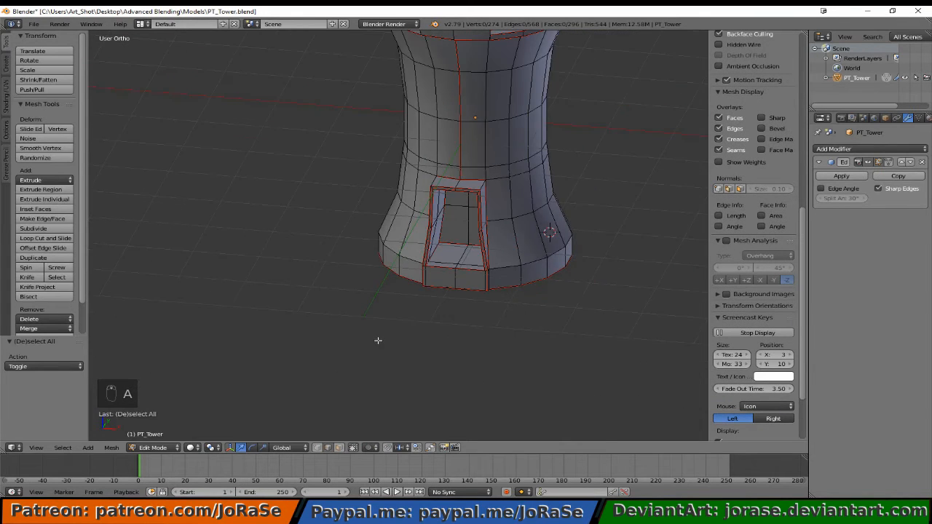
{"action": "middle_click_drag", "start_coordinate": [395, 308], "coordinate": [296, 369], "text": "shift"}
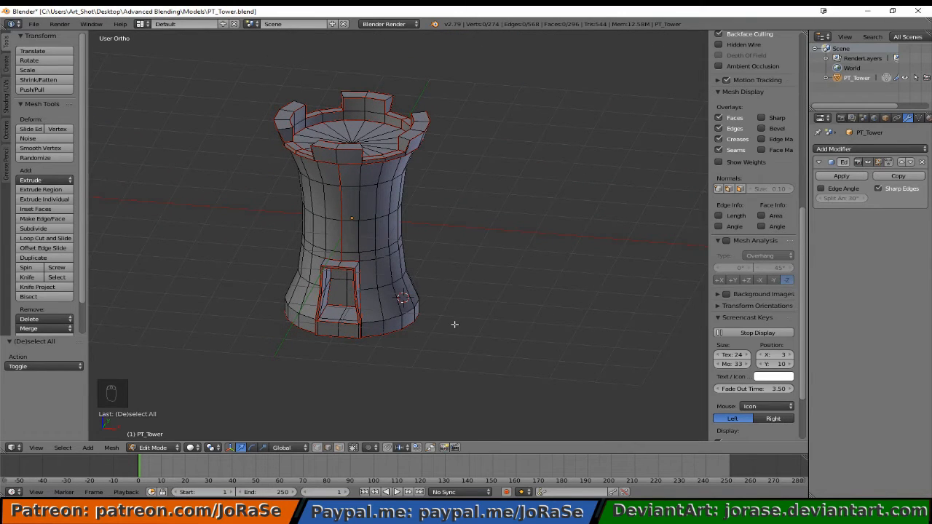
{"action": "right_click", "coordinate": [453, 29]}
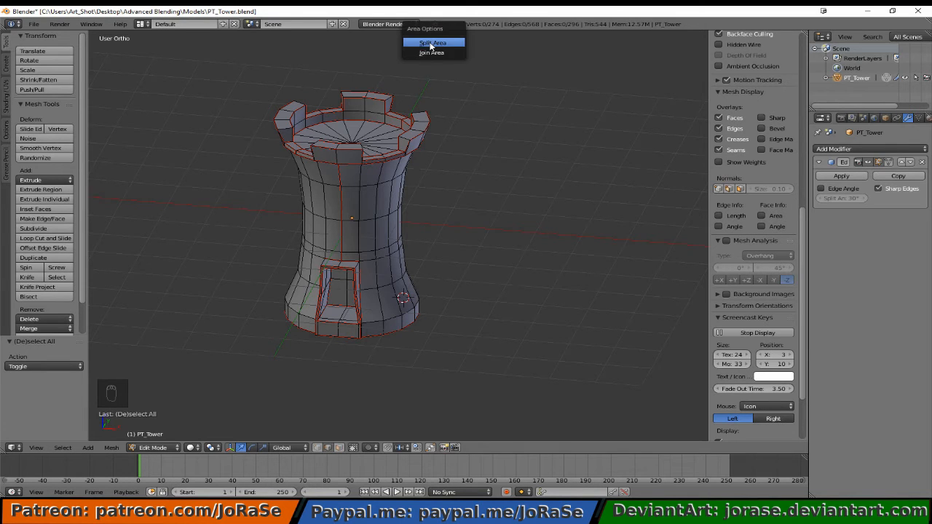
{"action": "left_click", "coordinate": [431, 45]}
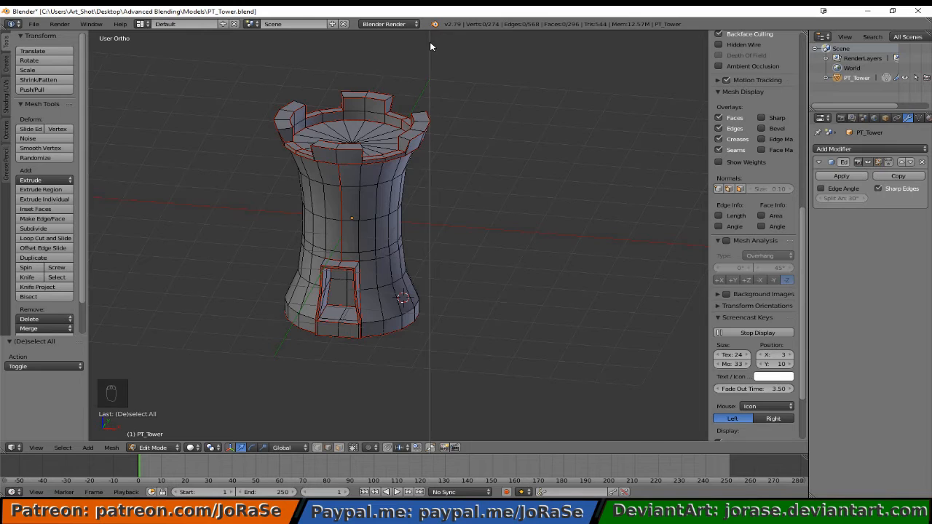
{"action": "left_click", "coordinate": [429, 44]}
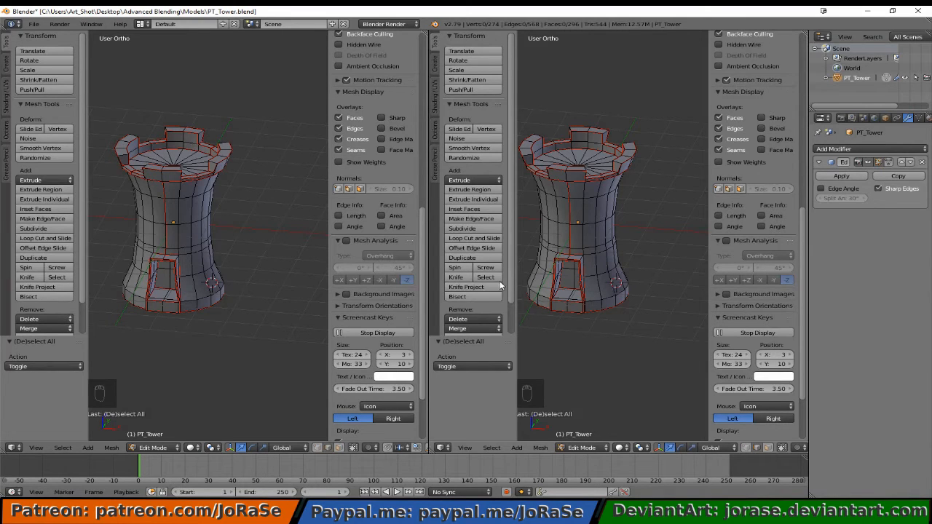
Step: Keep the first area as a 3D View and change the second one to the UV/Image Editor
{"action": "left_click", "coordinate": [14, 447]}
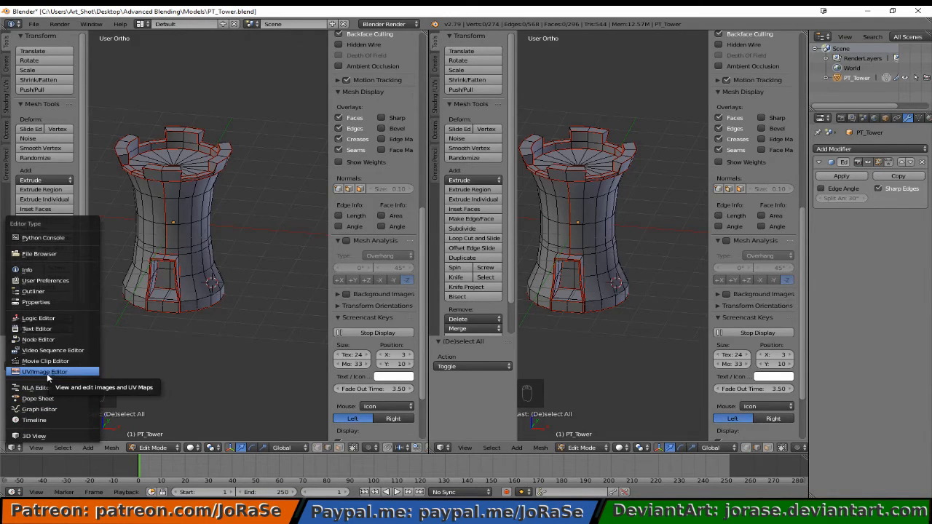
{"action": "left_click", "coordinate": [34, 435]}
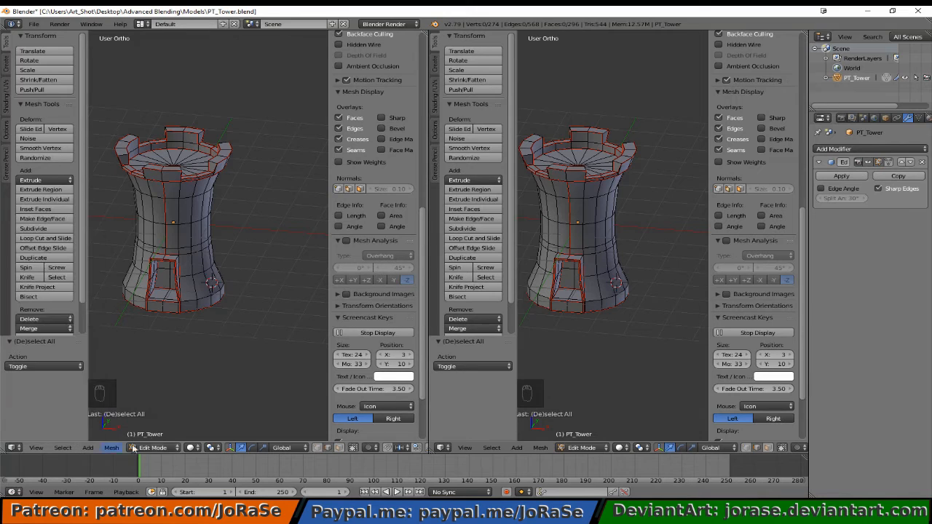
{"action": "left_click", "coordinate": [444, 447]}
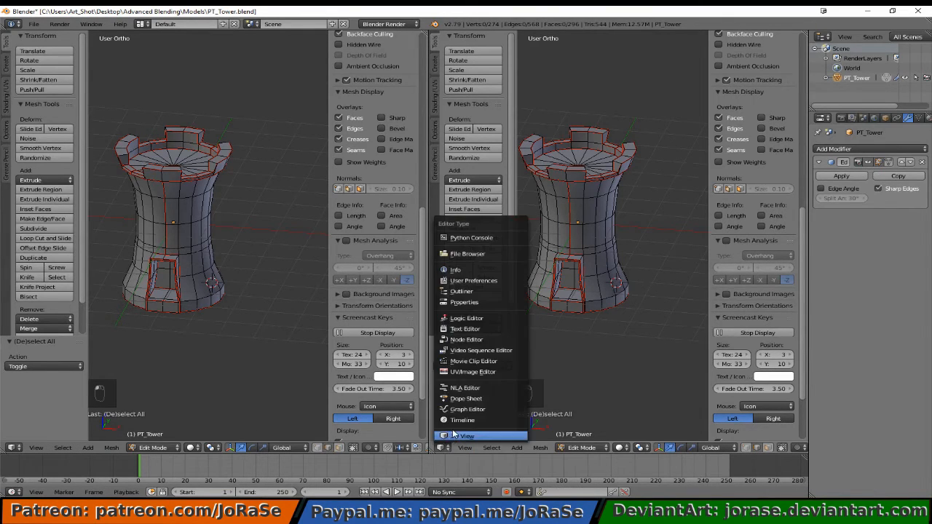
{"action": "left_click", "coordinate": [461, 372]}
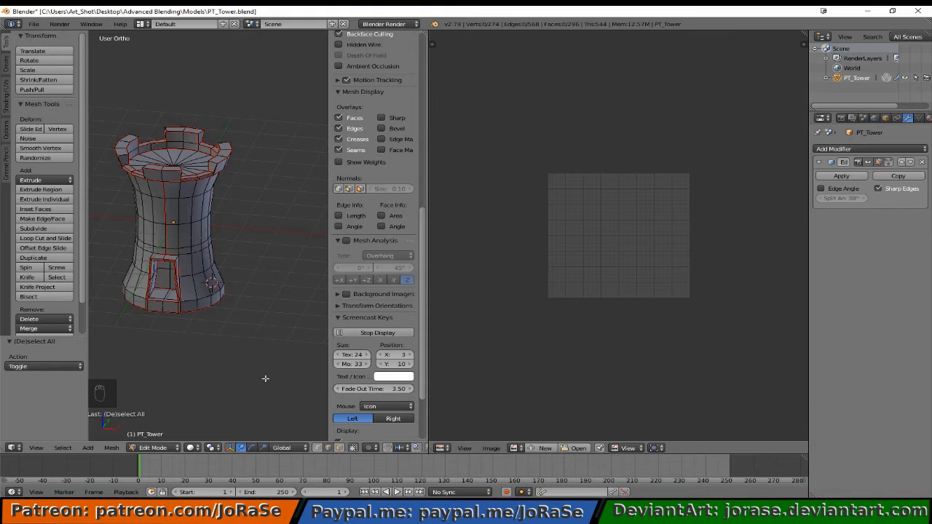
Step: Select the tower's entire mesh and unwrap it along the marked seams with the standard Unwrap method
{"action": "key", "text": "a"}
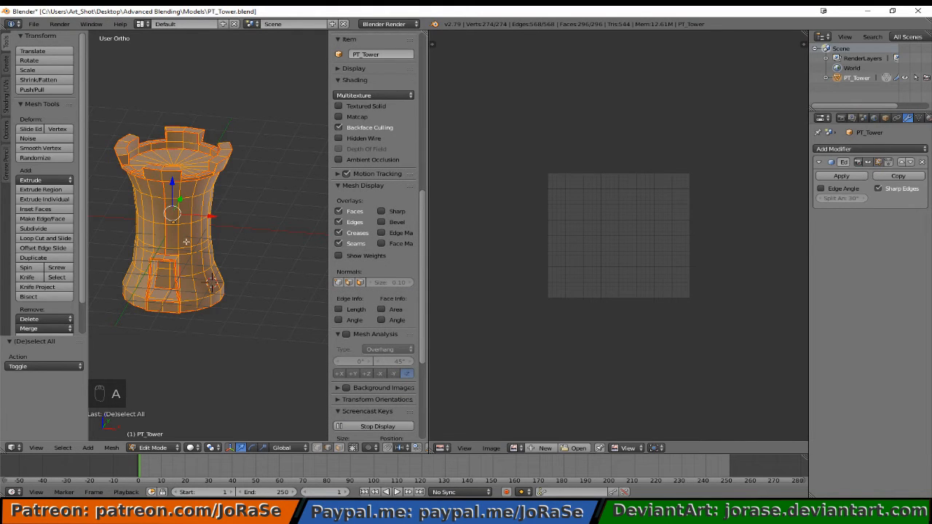
{"action": "left_click", "coordinate": [8, 104]}
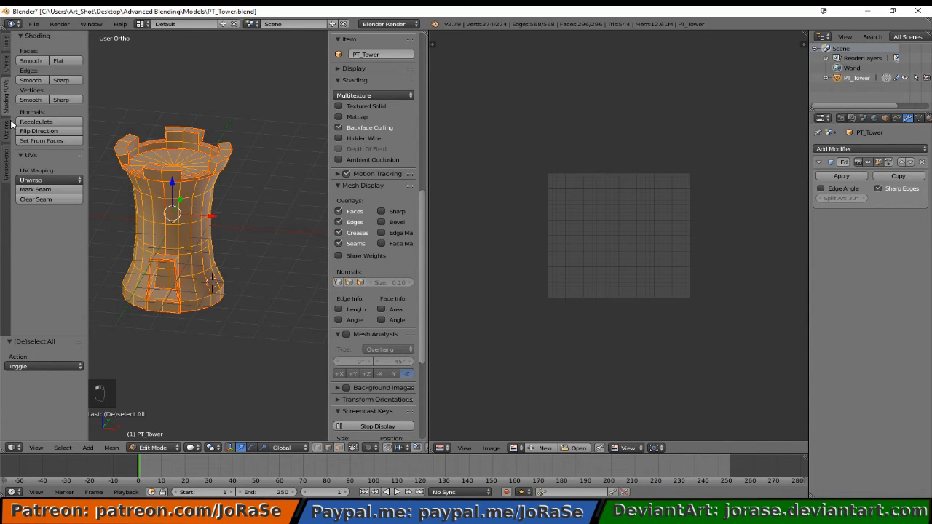
{"action": "left_click", "coordinate": [35, 180]}
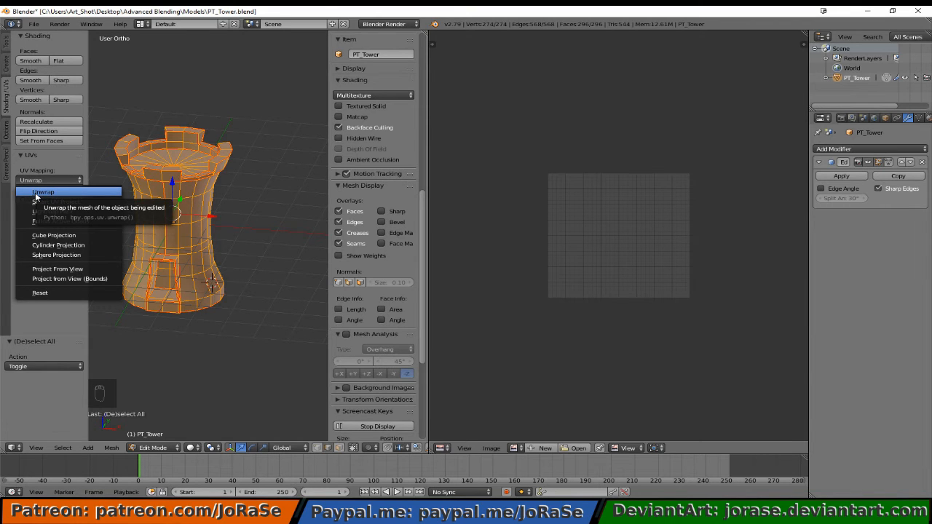
{"action": "left_click", "coordinate": [35, 192]}
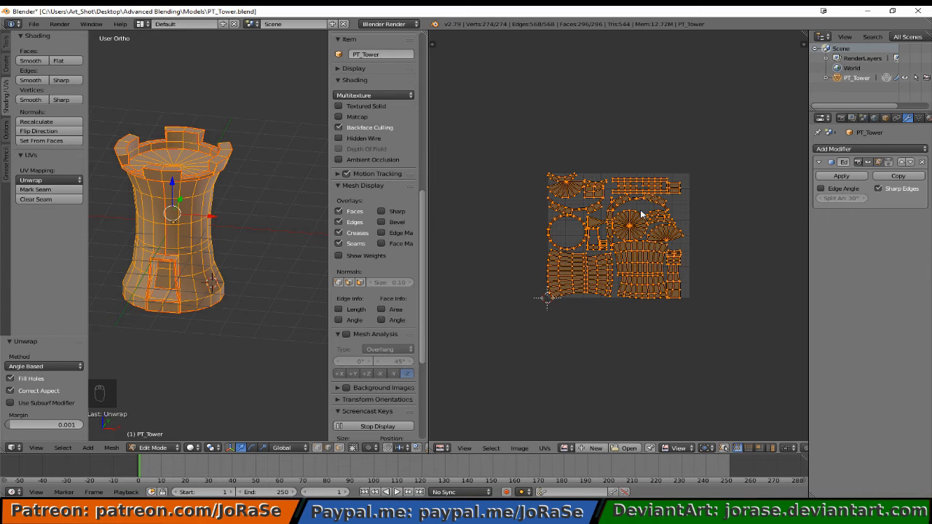
Step: Move all UV islands below the UV grid, about 0.05 in X and -1.07 in Y, and deselect them
{"action": "key", "text": "g"}
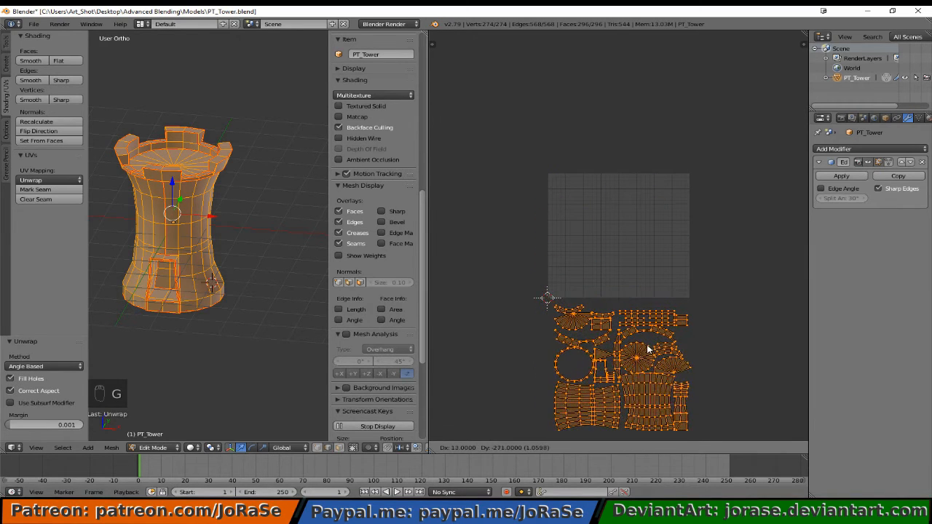
{"action": "left_click", "coordinate": [648, 350]}
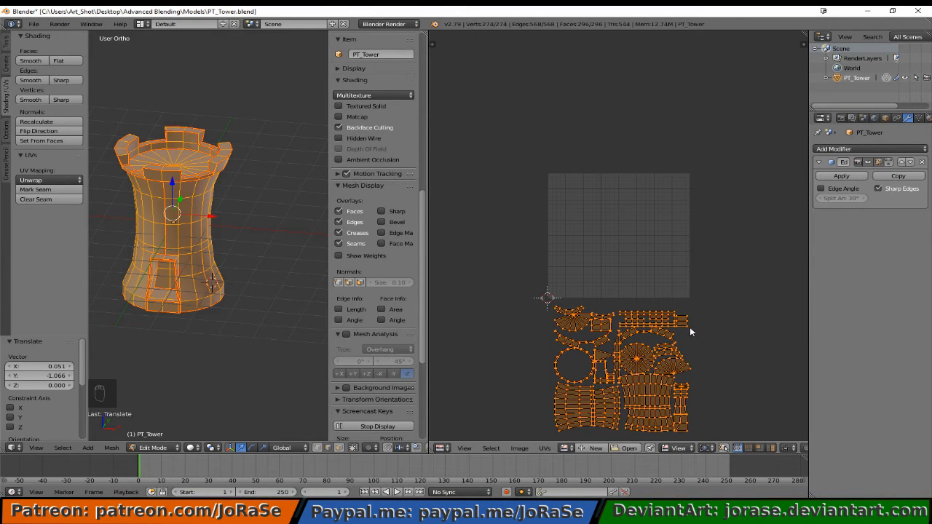
{"action": "key", "text": "a"}
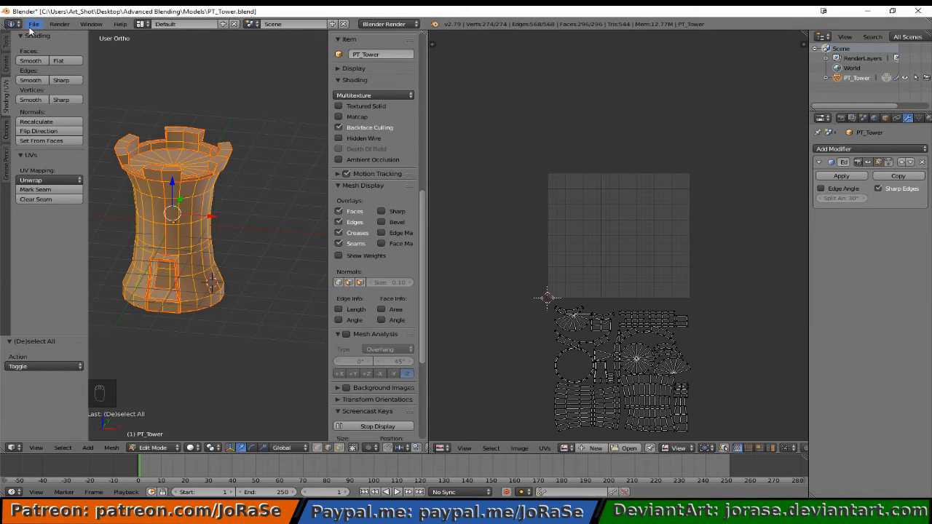
Step: Save the tower's blend file
{"action": "left_click", "coordinate": [33, 24]}
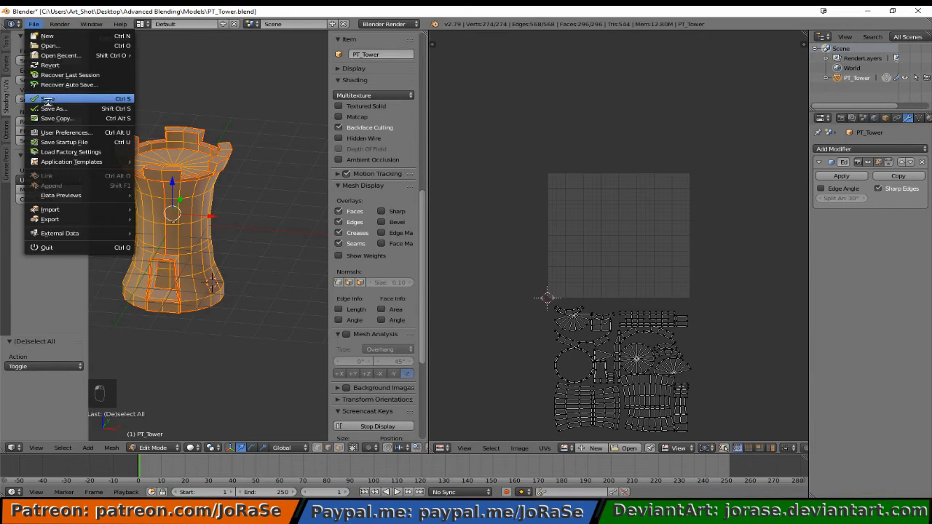